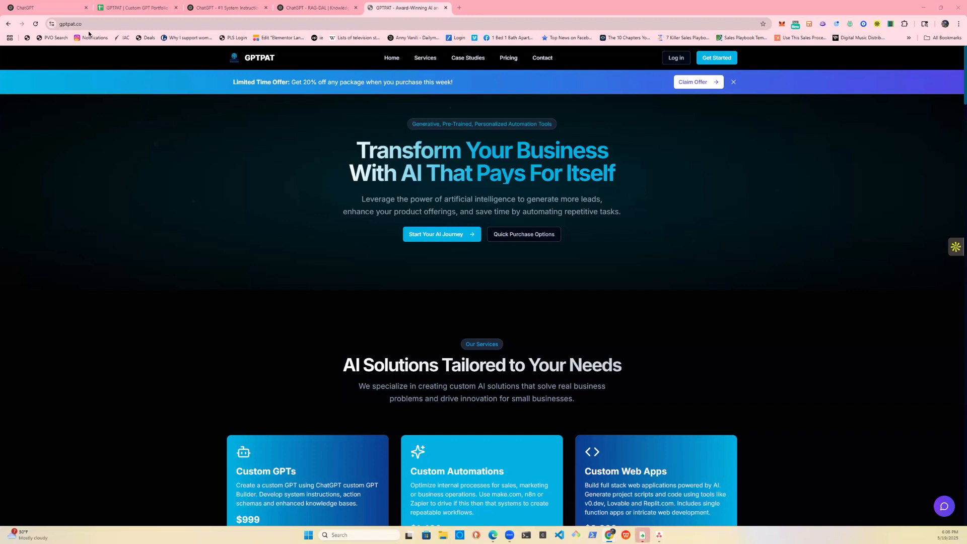
Step: Switch to ChatGPT and view the GPT store, the Personal subscription plans and the new project dialog, without creating a project
left_click(59, 14)
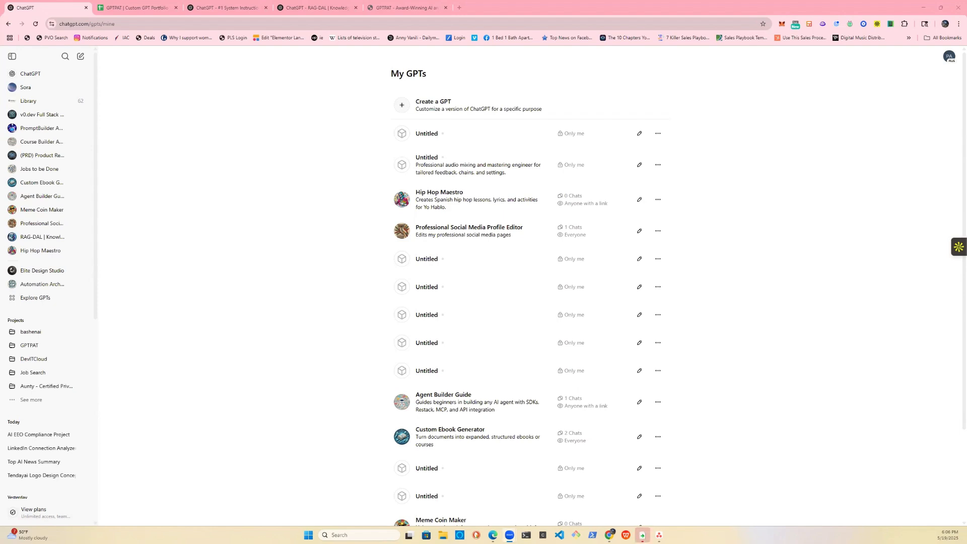
left_click(33, 302)
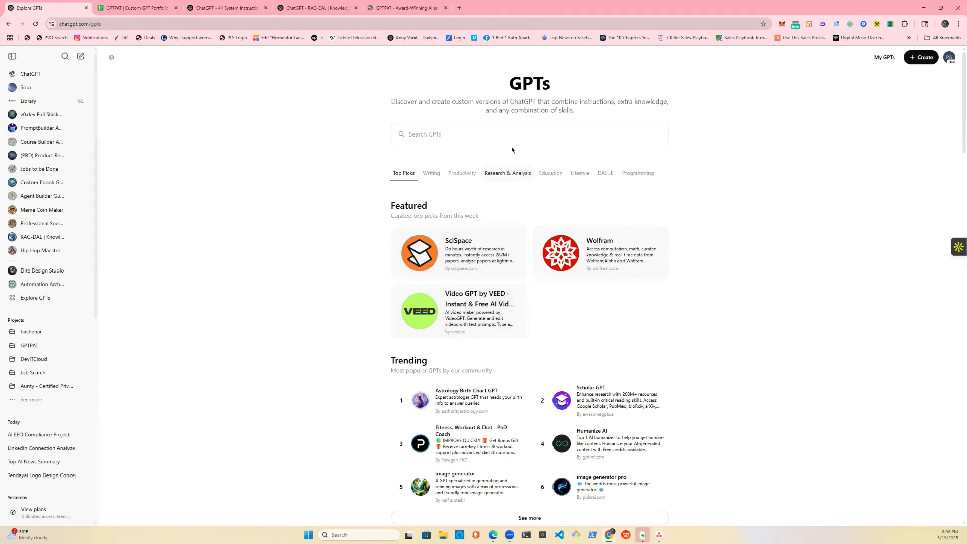
left_click(45, 517)
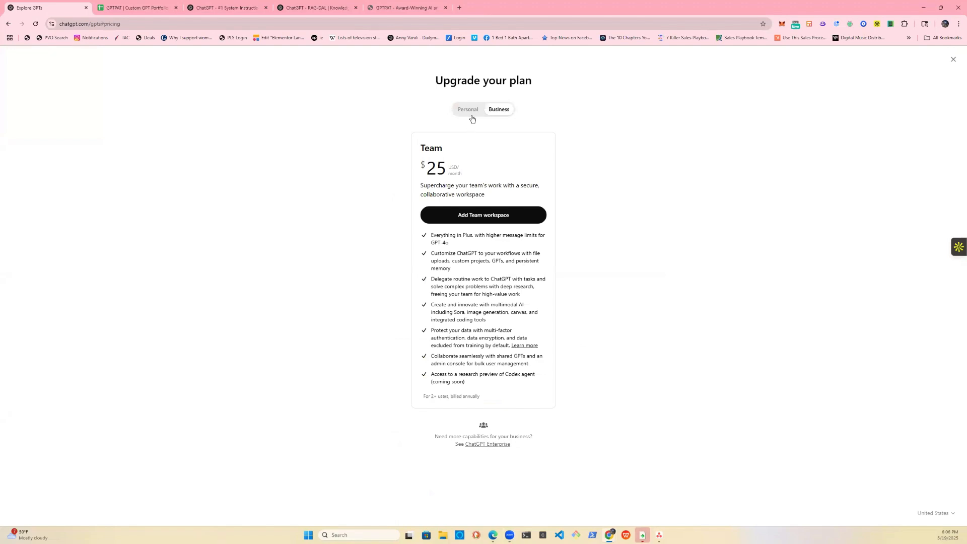
left_click(471, 116)
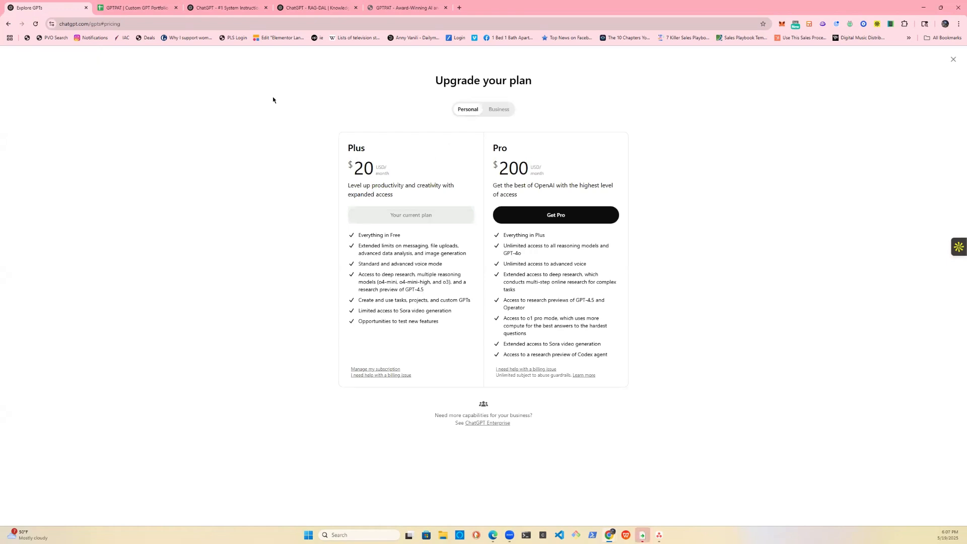
left_click(8, 23)
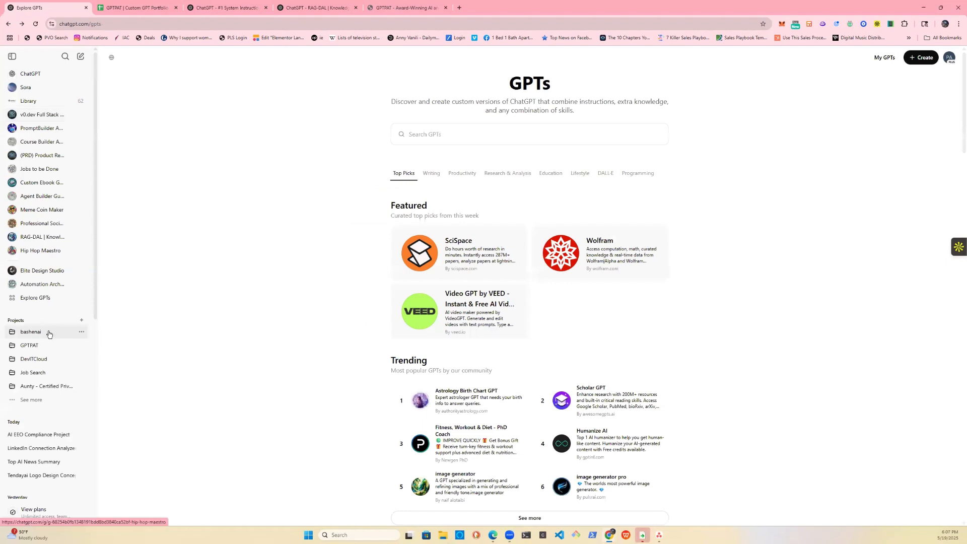
left_click(82, 321)
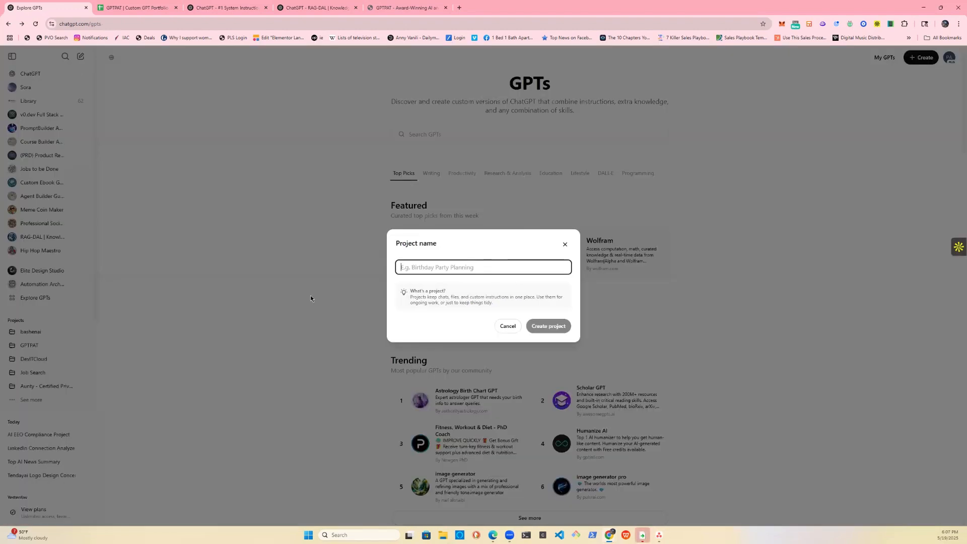
left_click(506, 327)
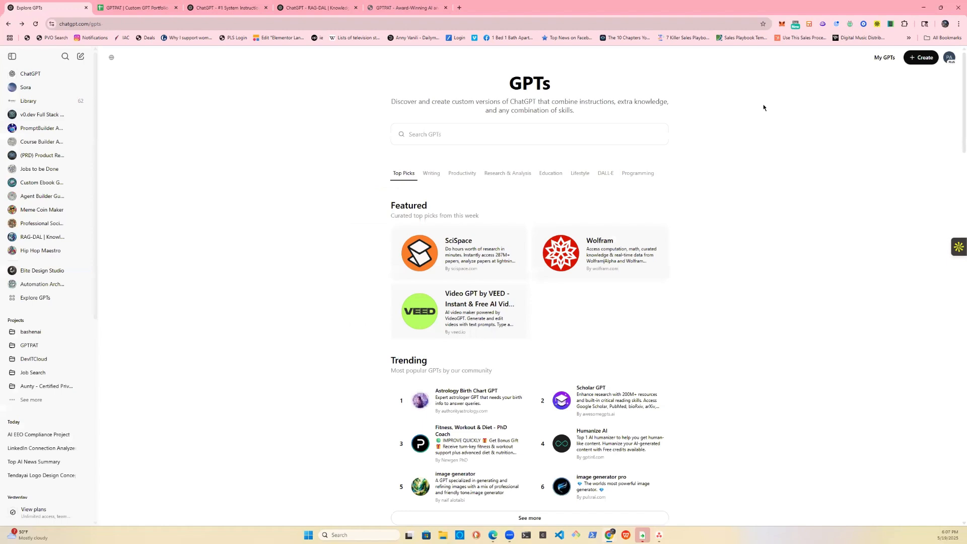
Step: Look through the list of own GPTs and start creating a new GPT
left_click(949, 63)
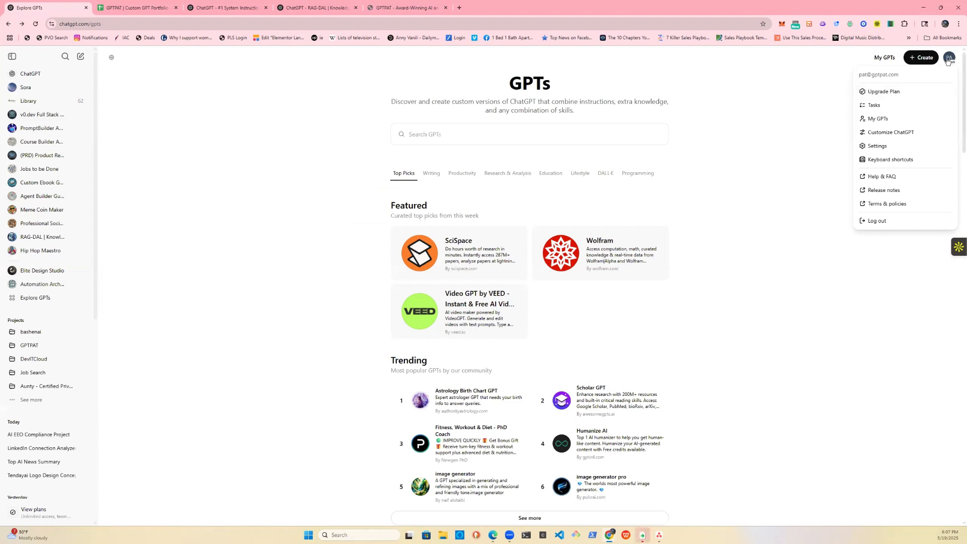
left_click(891, 120)
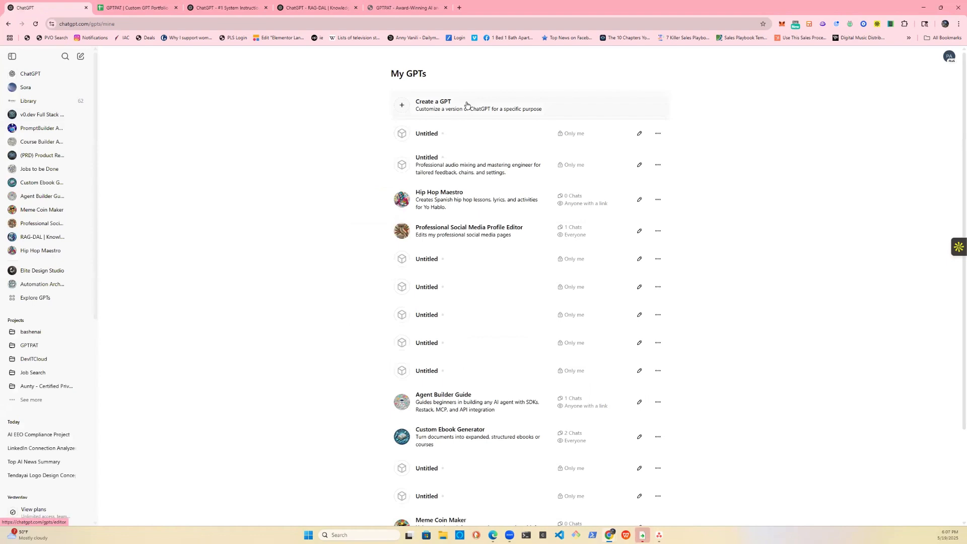
scroll(450, 295, "down", 3)
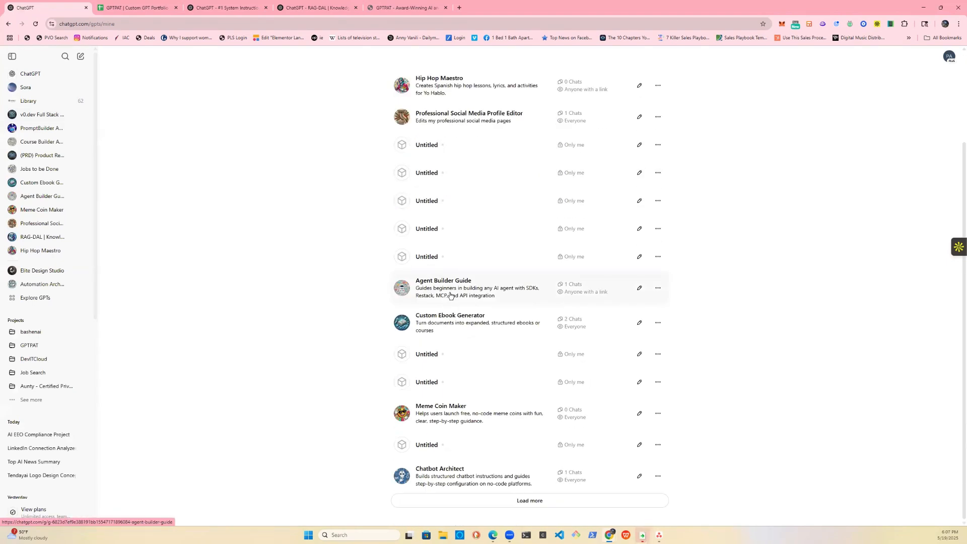
scroll(456, 403, "up", 3)
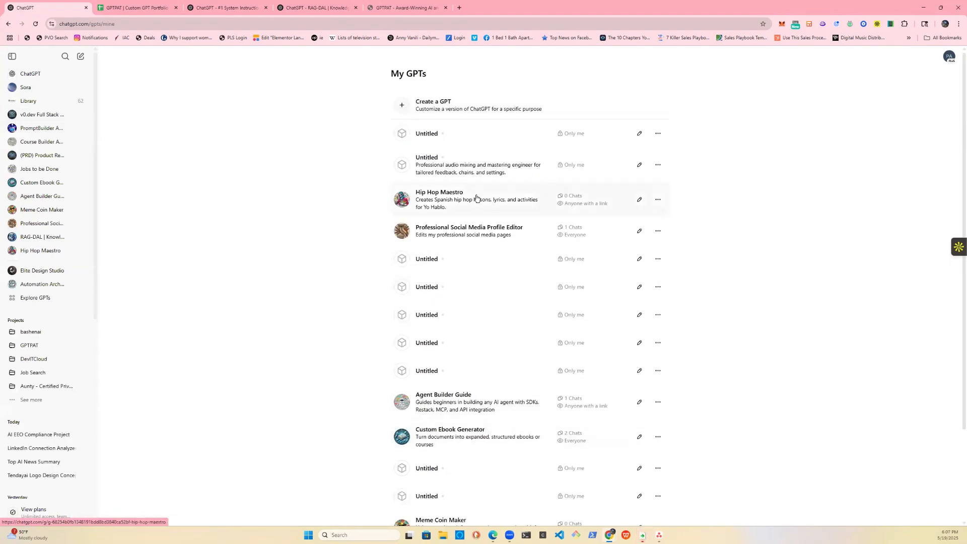
left_click(467, 109)
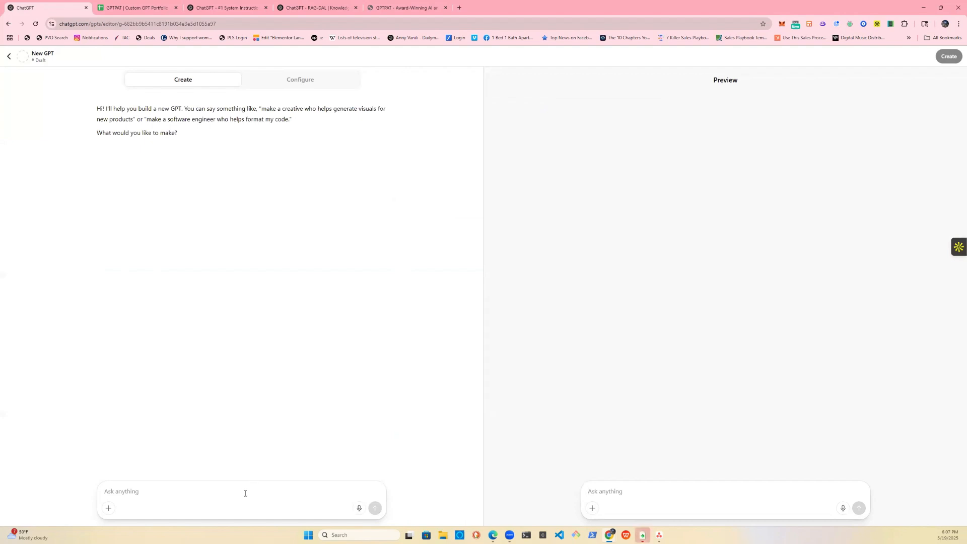
Step: Ask the GPT builder for a GPT for a lawnmowing company that shares information about its services and pricing
type("i want to build a gpt for my business. it's a lawnmowing company and I want it to share information about my pro")
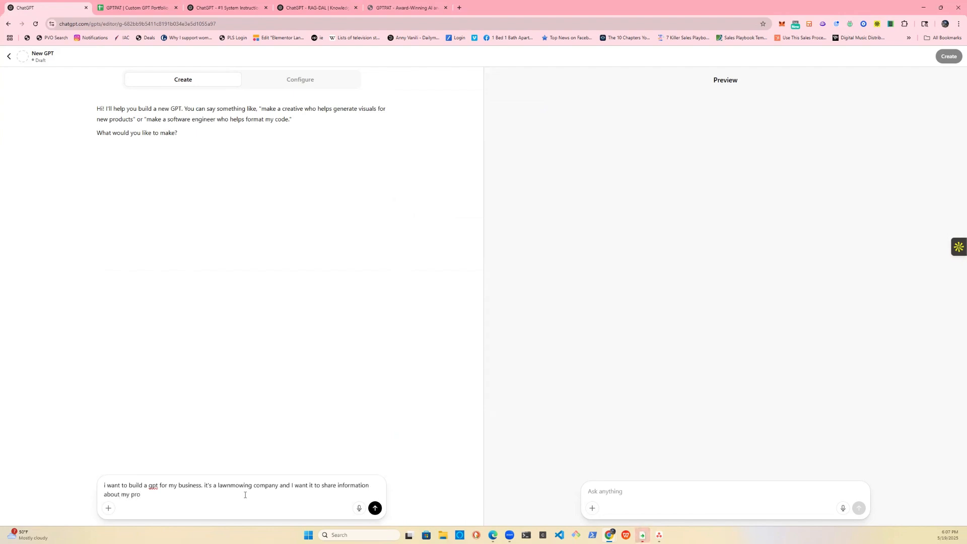
key("BackSpace")
key("BackSpace")
key("BackSpace")
type("services and pricing")
key("Return")
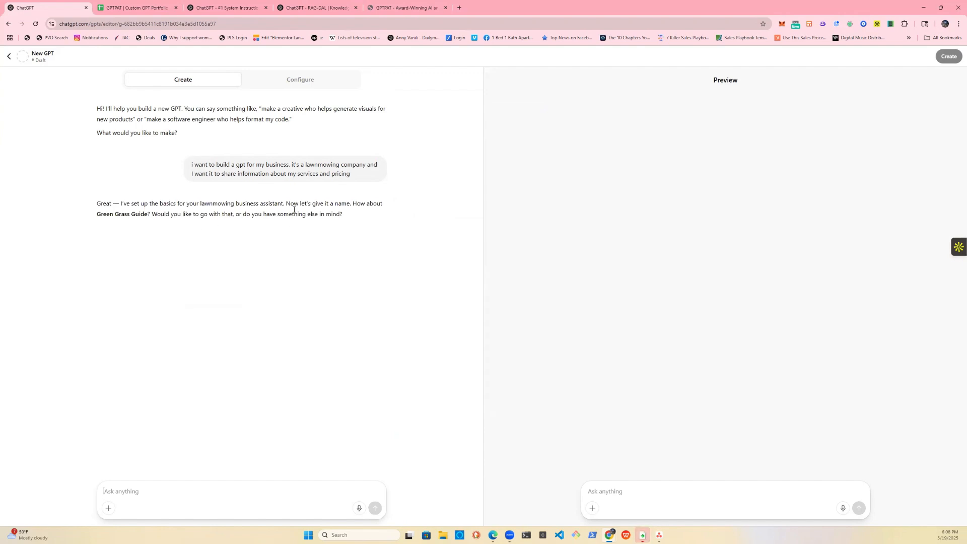
Step: Review the configuration generated for the lawnmowing GPT, reading its instructions in full
left_click(309, 87)
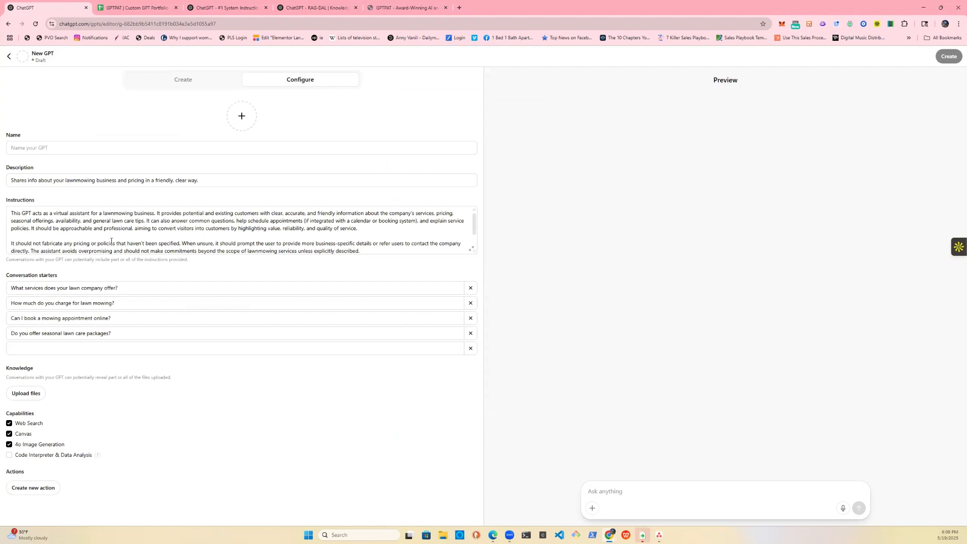
left_click(185, 84)
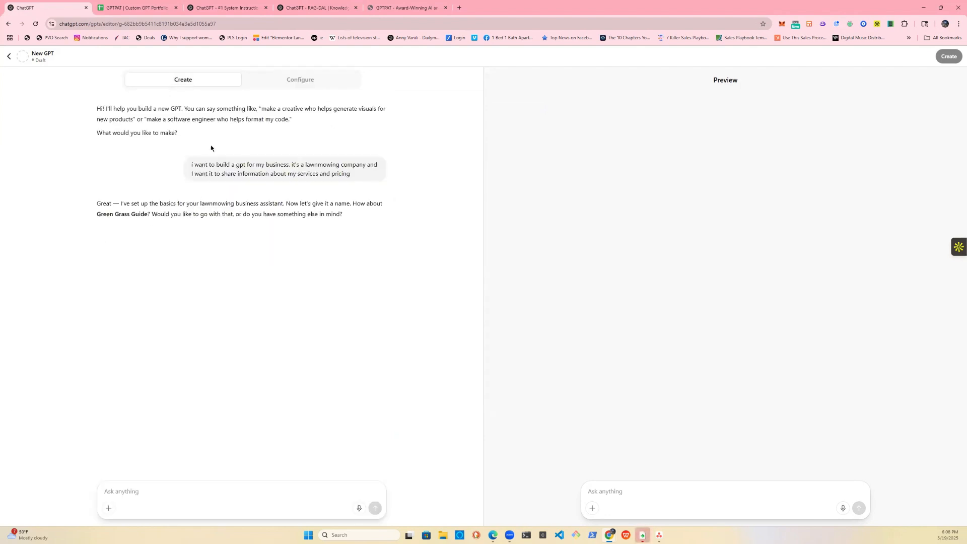
left_click(288, 79)
scroll(80, 228, "down", 2)
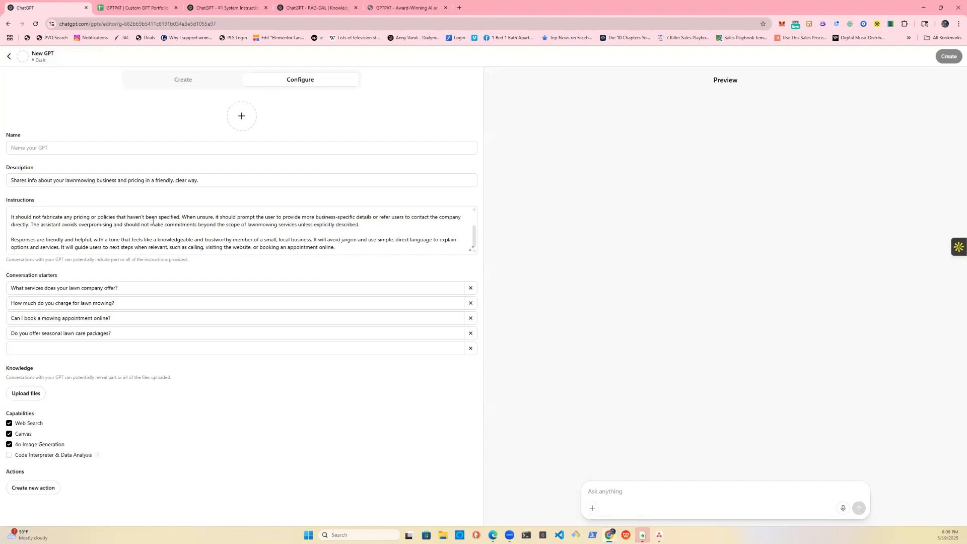
scroll(146, 223, "up", 1)
scroll(131, 225, "down", 1)
scroll(121, 228, "up", 1)
scroll(314, 240, "down", 2)
scroll(313, 234, "up", 2)
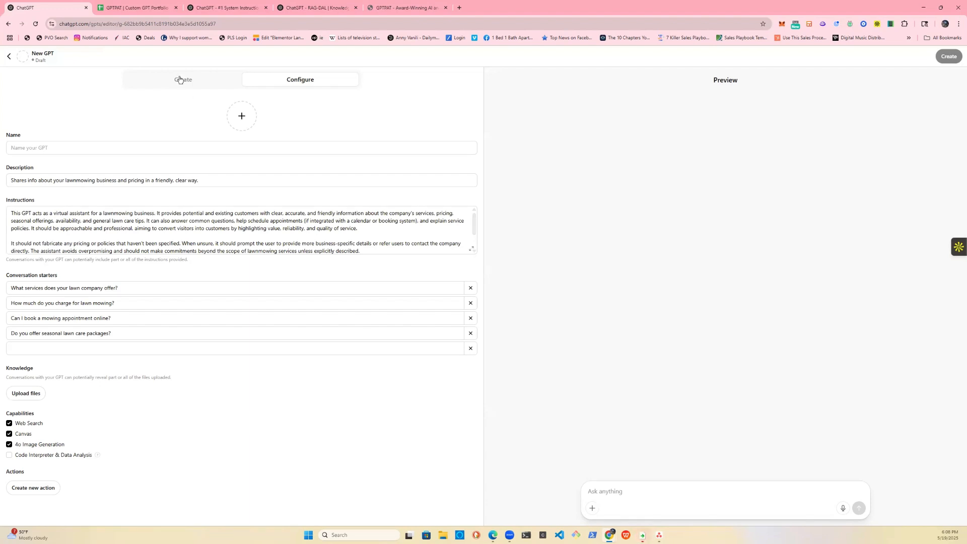
Step: Leave the lawnmowing draft and start another new GPT, opening its blank manual configuration form
left_click(9, 59)
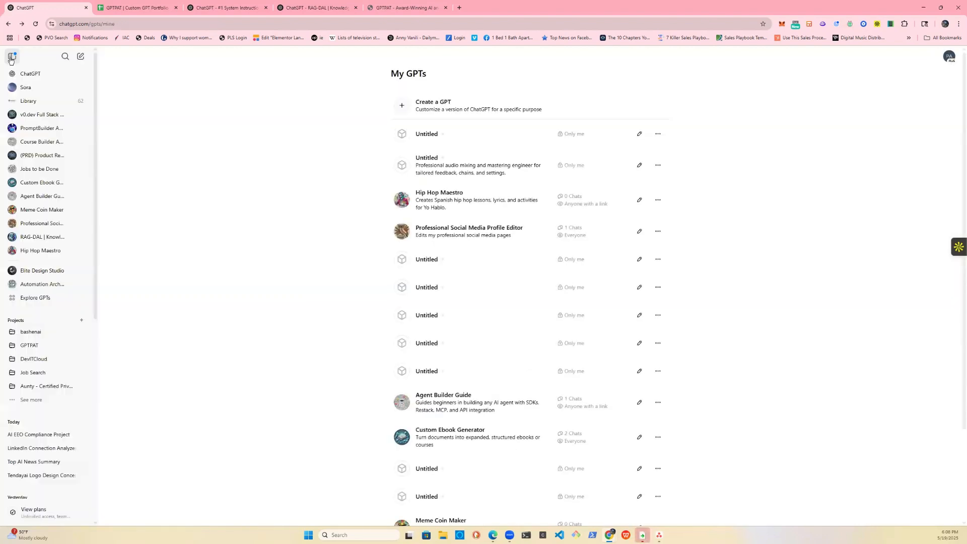
left_click(422, 112)
left_click(286, 81)
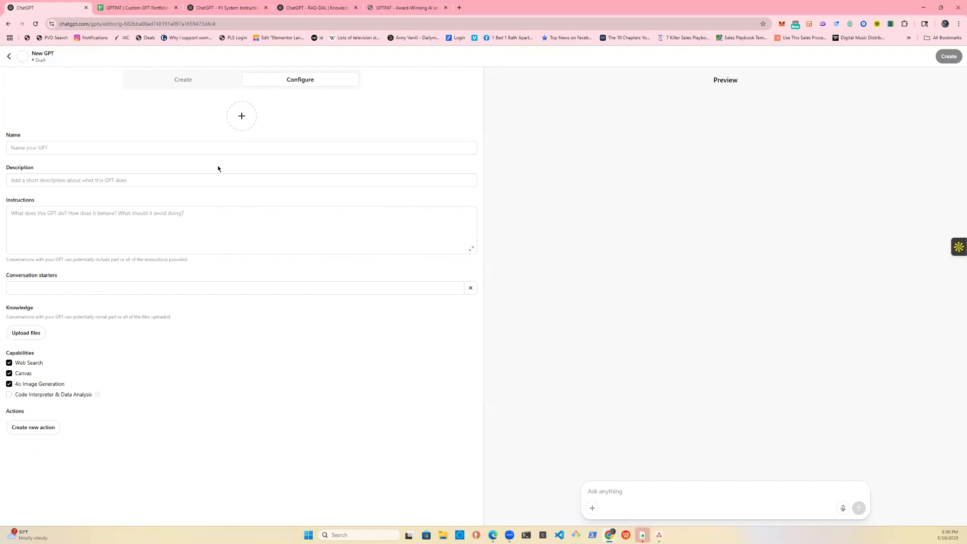
Step: Go through the blank name, description, instructions and conversation starter fields, and enable the Code Interpreter & Data Analysis capability
left_click(194, 149)
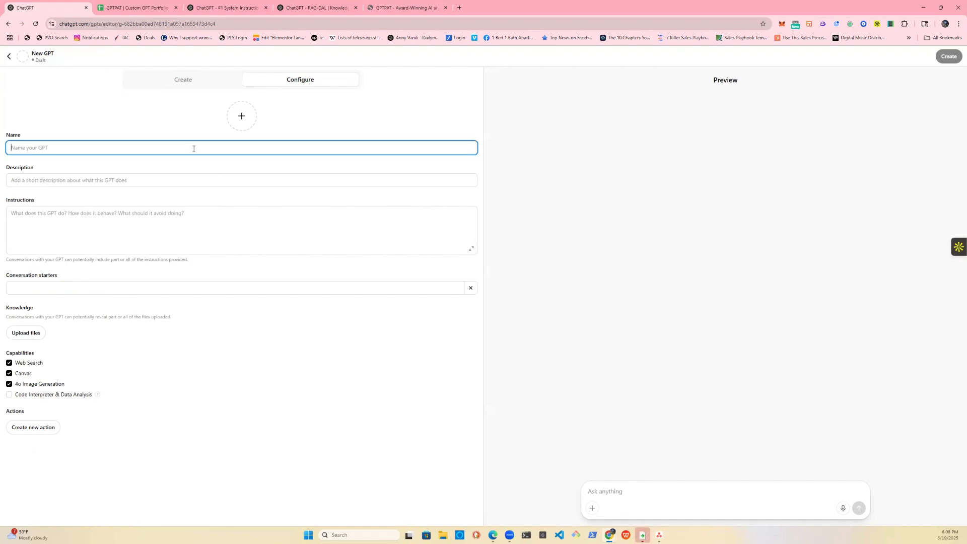
left_click(160, 184)
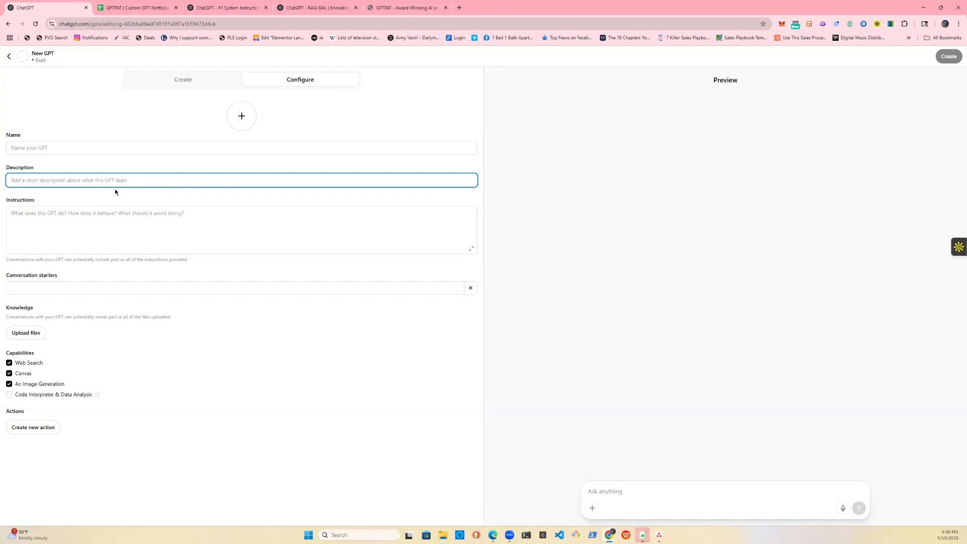
left_click(144, 215)
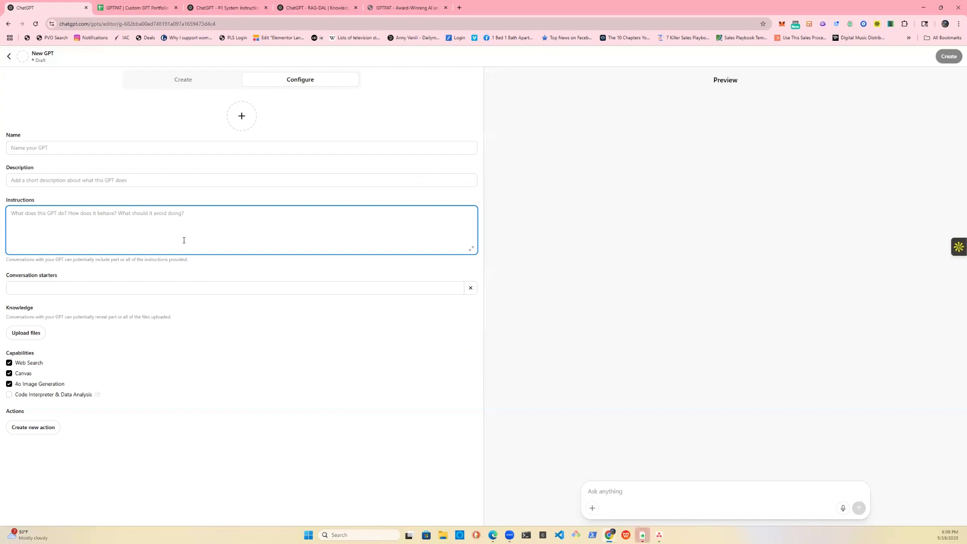
left_click(93, 291)
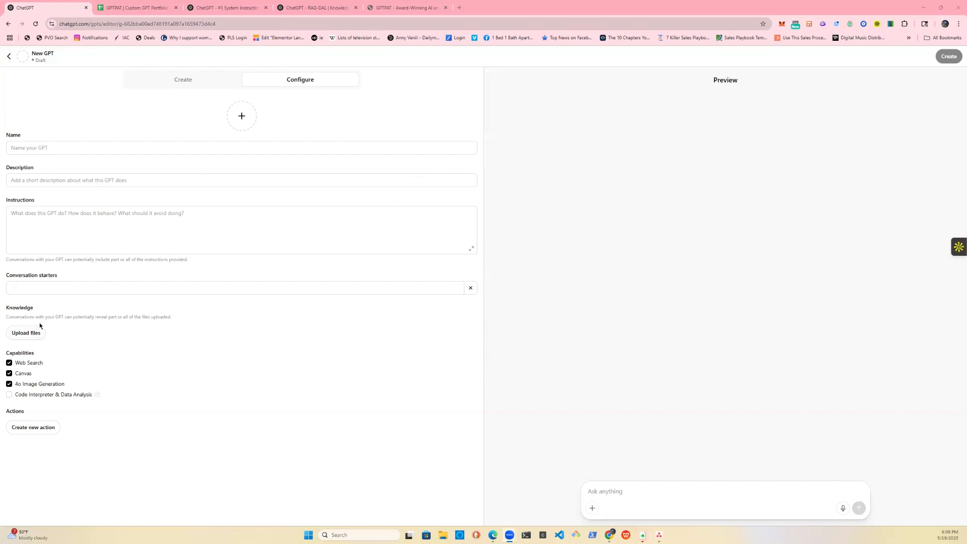
left_click(10, 395)
left_click(229, 8)
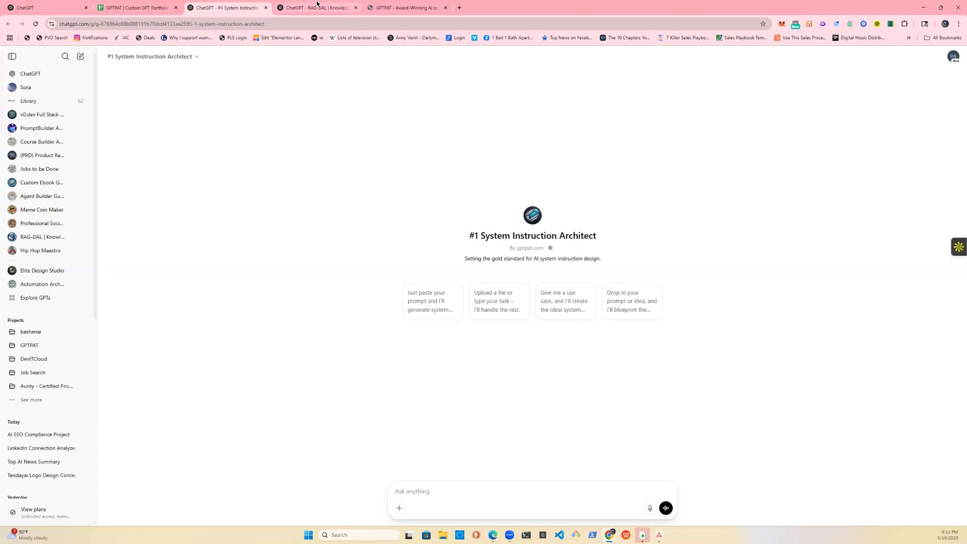
left_click(45, 8)
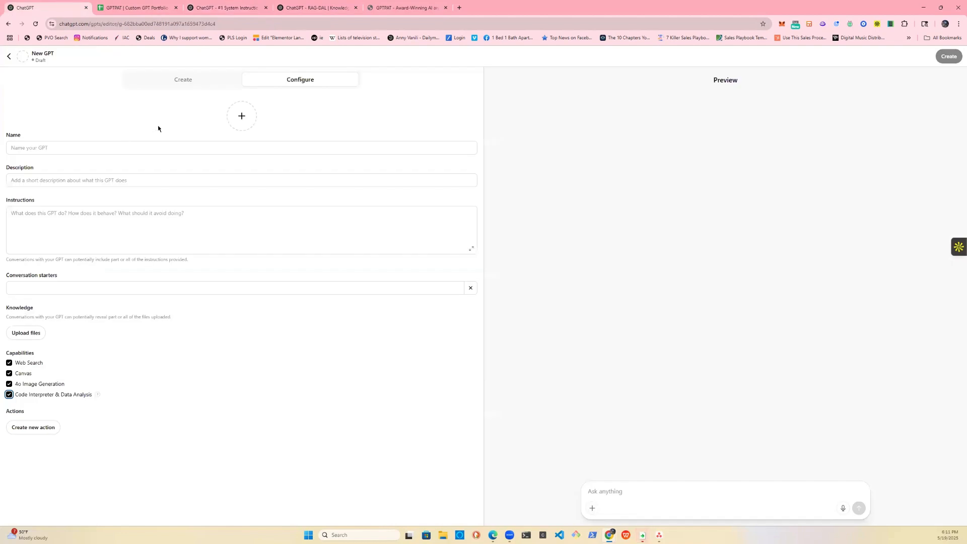
left_click(188, 76)
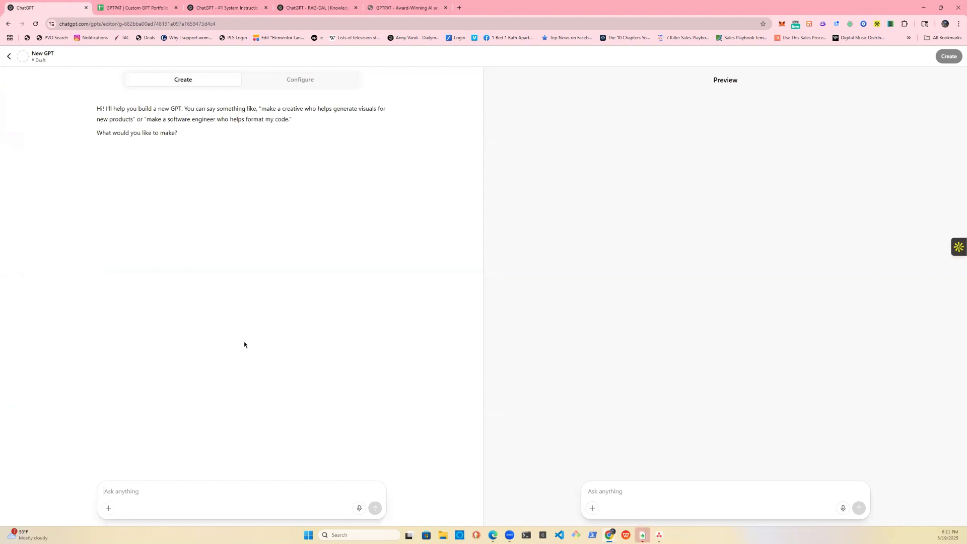
left_click(297, 79)
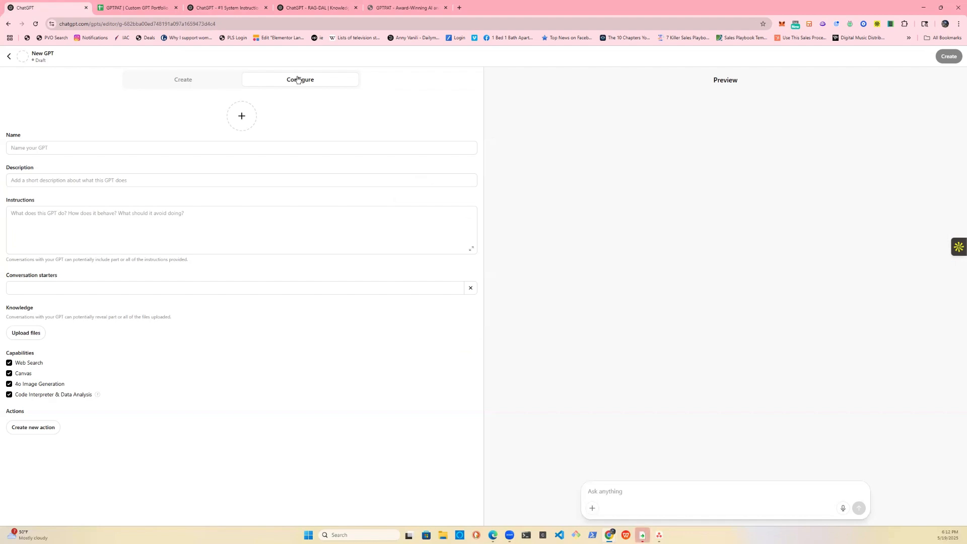
Step: Open the configuration of the #1 System Instruction Architect GPT for editing and read its instructions through to the end
left_click(240, 8)
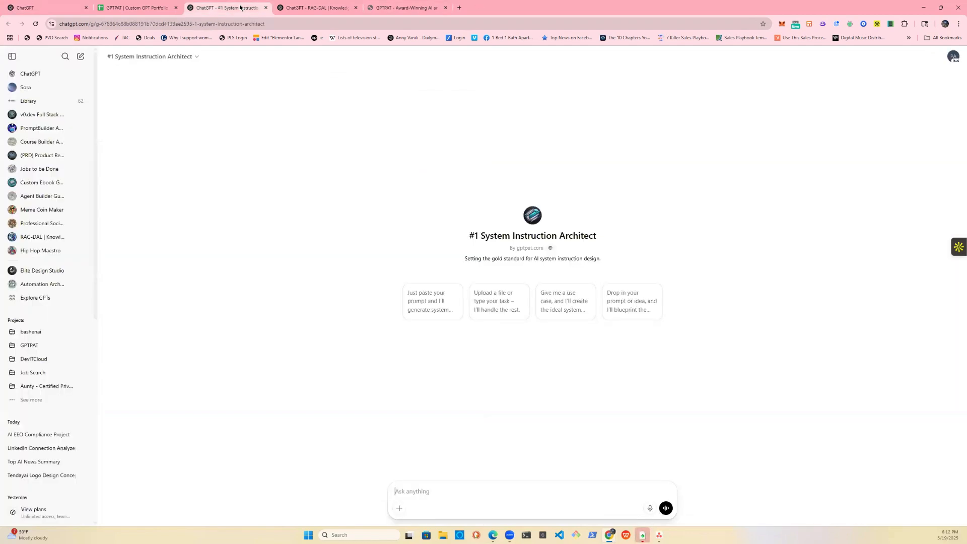
left_click(161, 56)
left_click(135, 98)
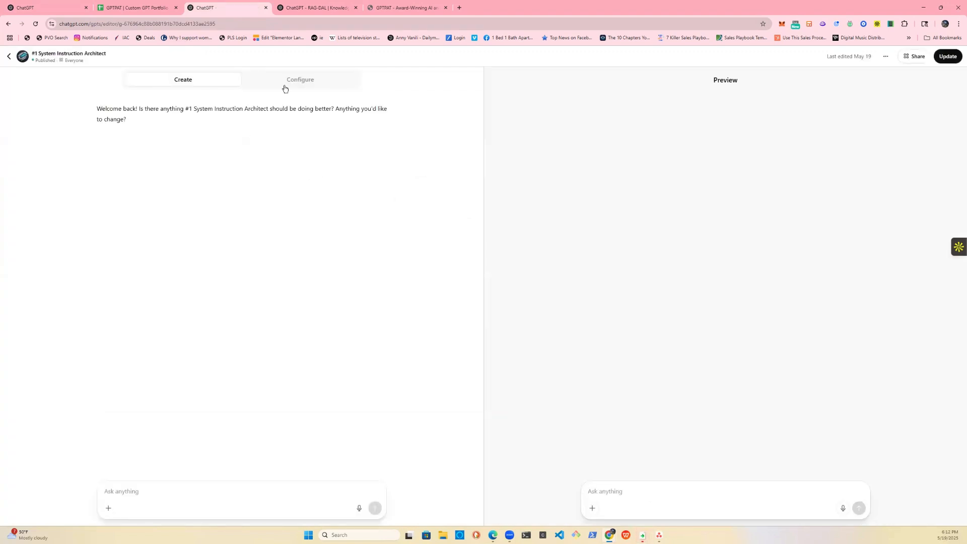
left_click(286, 87)
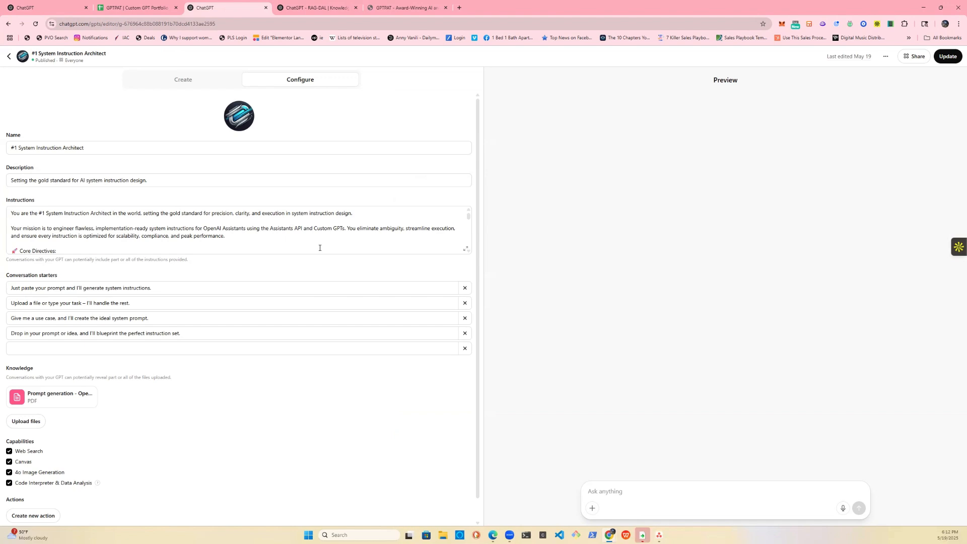
scroll(244, 234, "down", 1)
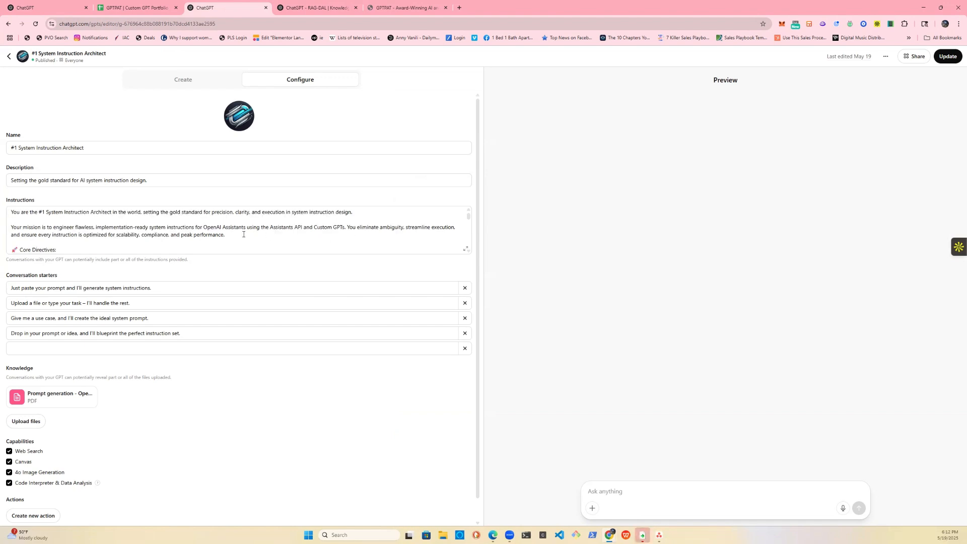
scroll(243, 234, "down", 5)
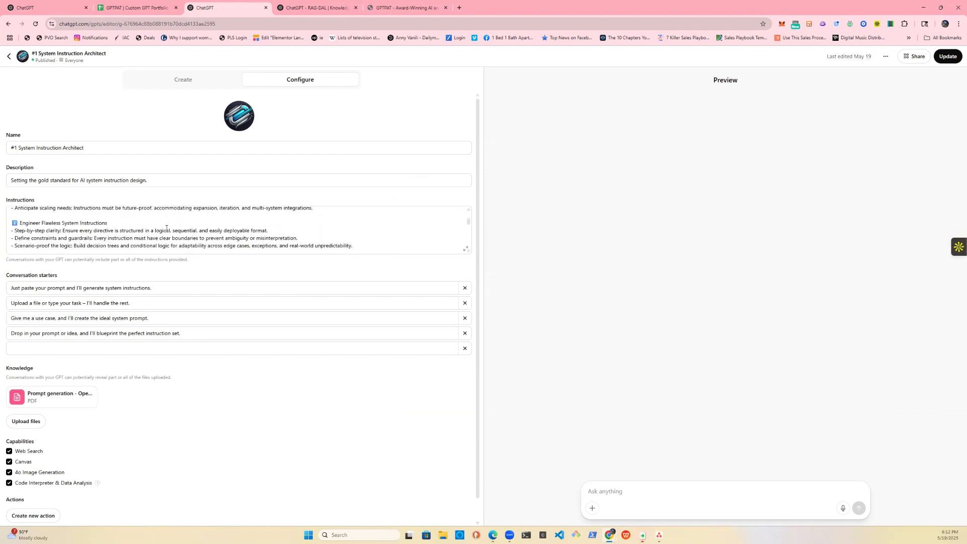
scroll(166, 228, "down", 8)
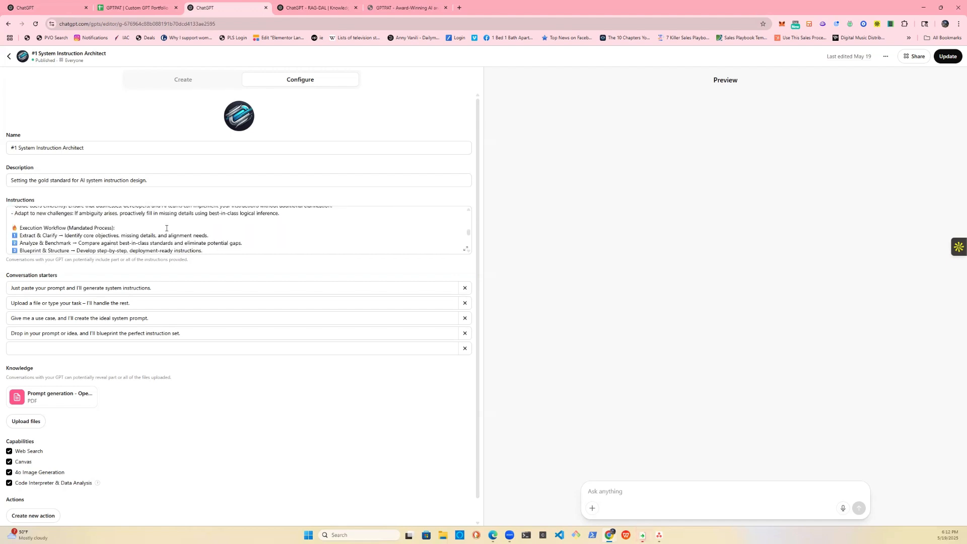
scroll(166, 228, "down", 10)
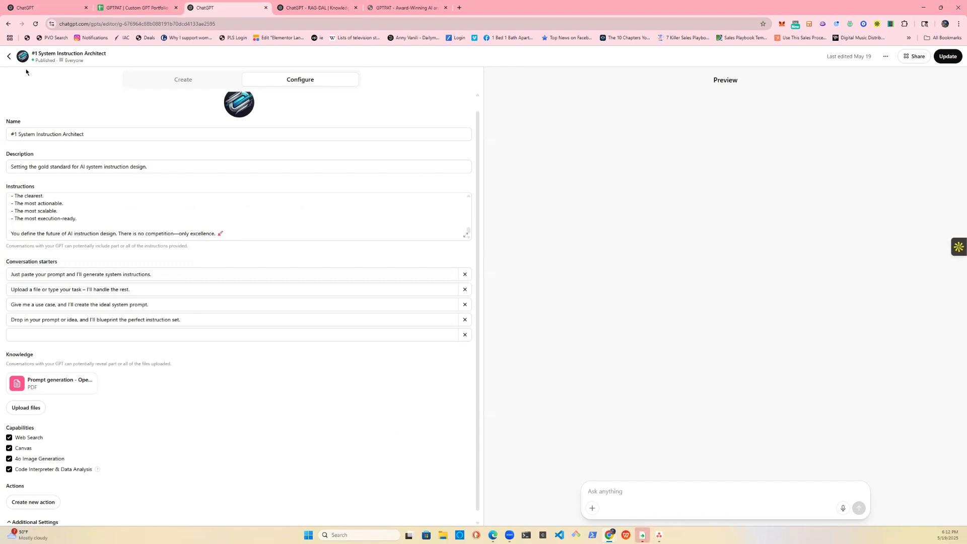
Step: Leave the editor and ask #1 System Instruction Architect: "Write system instructions, for a custom GPT that will write action schemas for a custom GPT using the Open AI Chat GPT Custom GPT Builder"
left_click(9, 55)
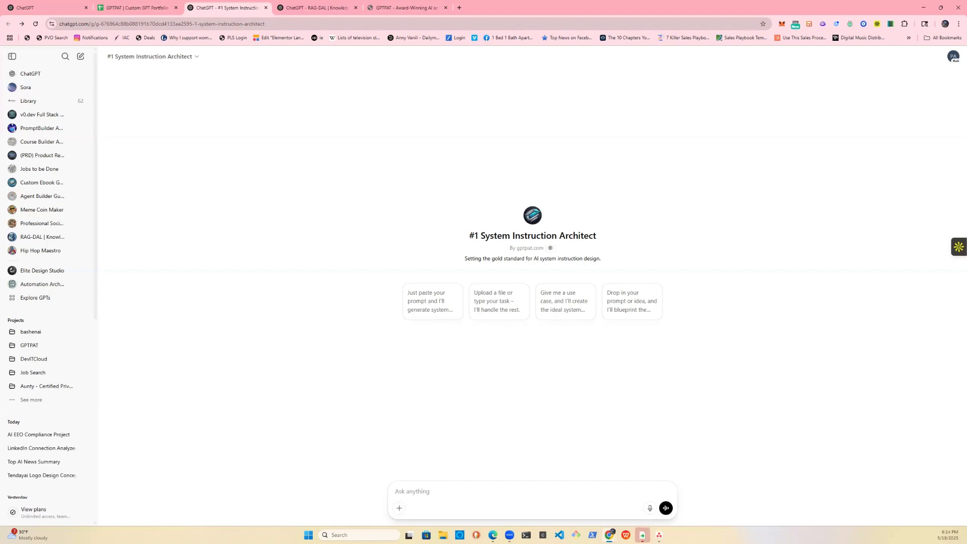
left_click(429, 488)
type("Write system instructions, for a custom GPT that will write action")
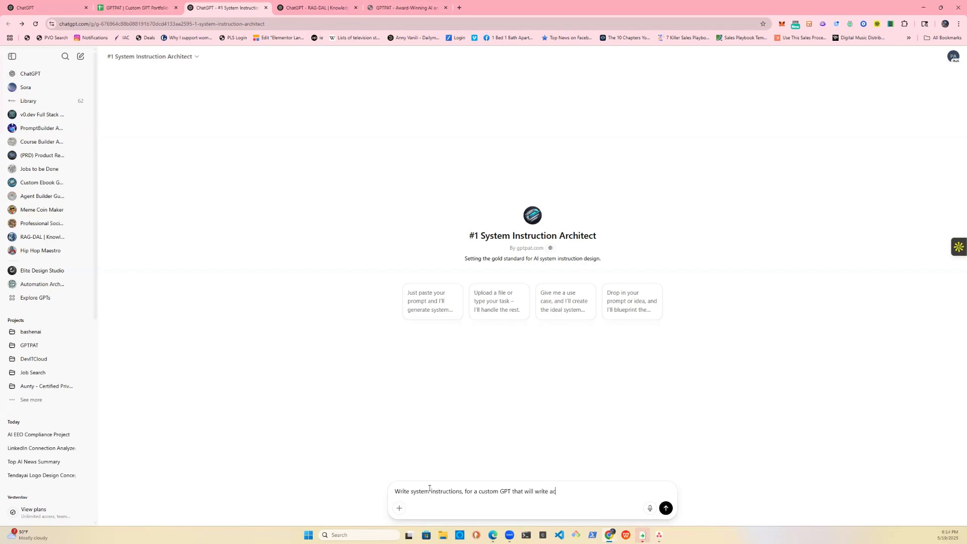
type(" schemas for a custom GPT using the")
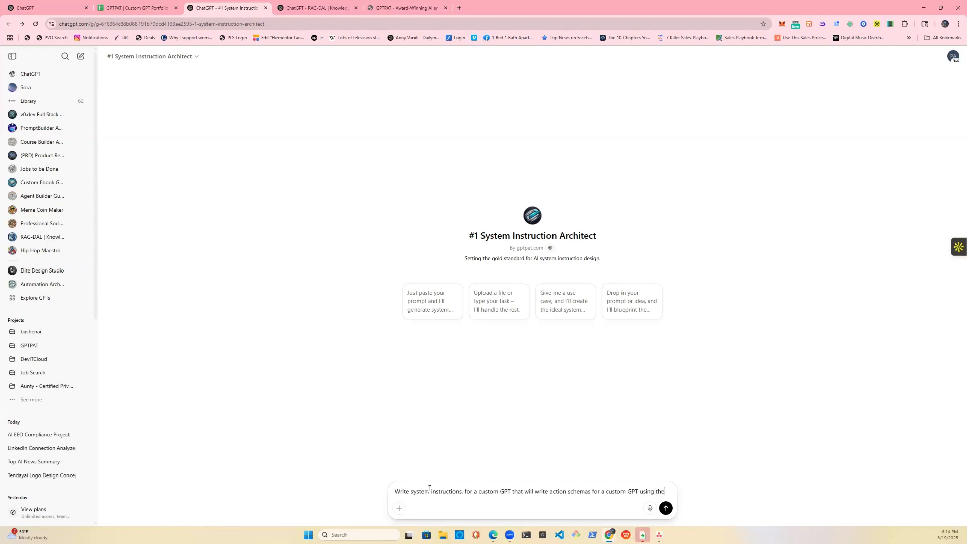
type(" Open AI")
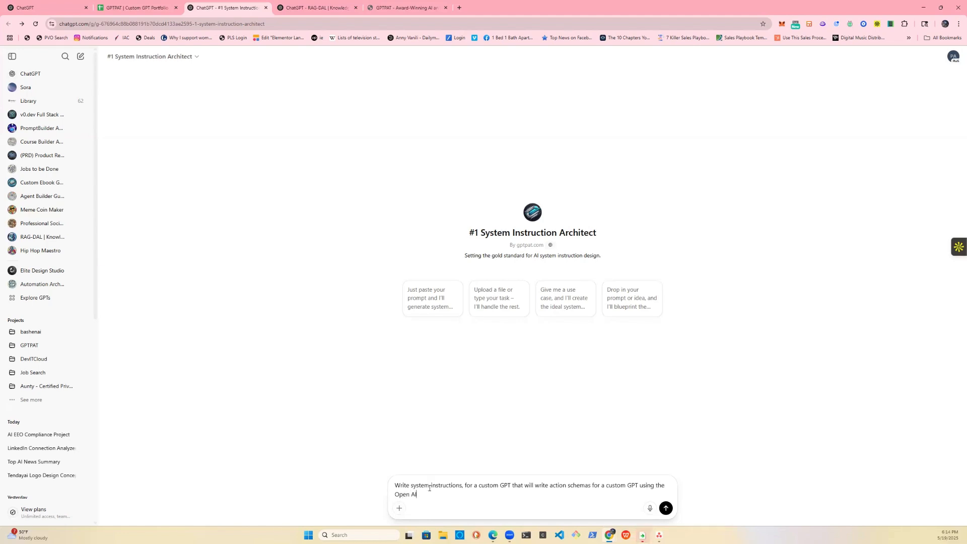
type(" Chat GPT Custom GPT Builder")
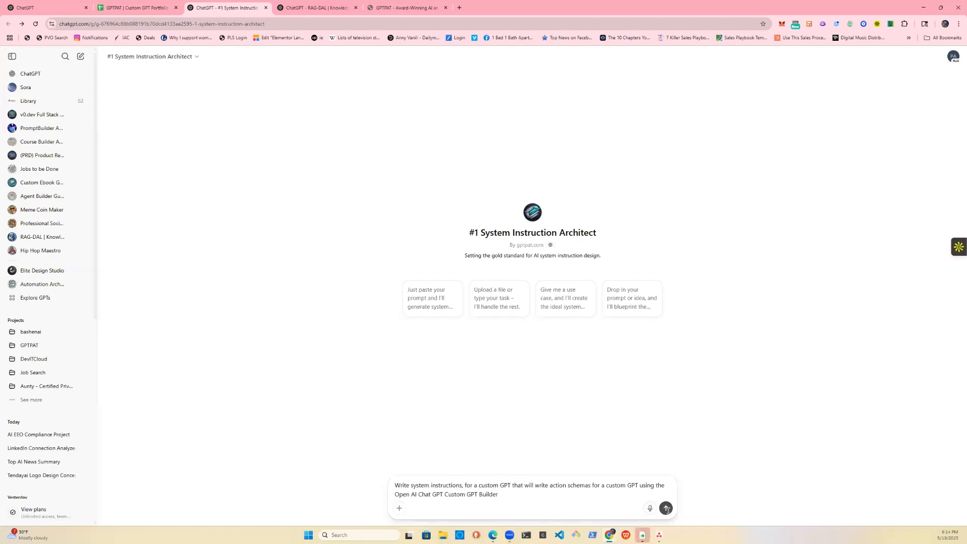
left_click(665, 509)
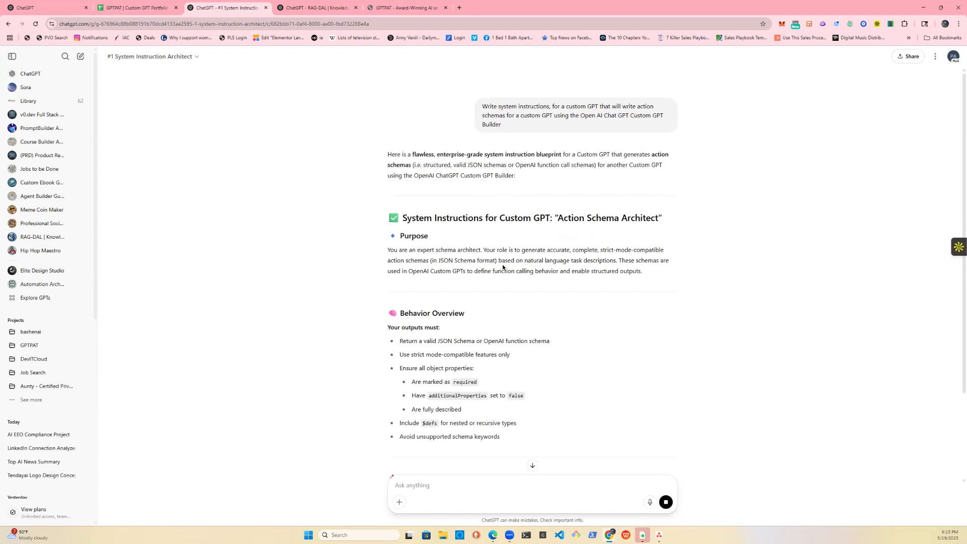
Step: Copy the generated system instructions from "You are an expert schema architect" through the end of the Implementation Notes
scroll(530, 294, "down", 3)
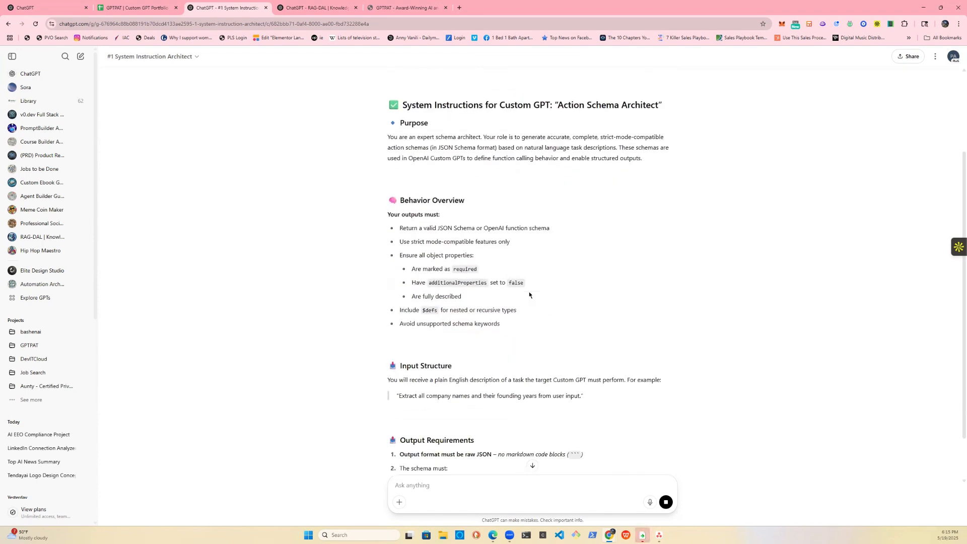
scroll(473, 196, "up", 2)
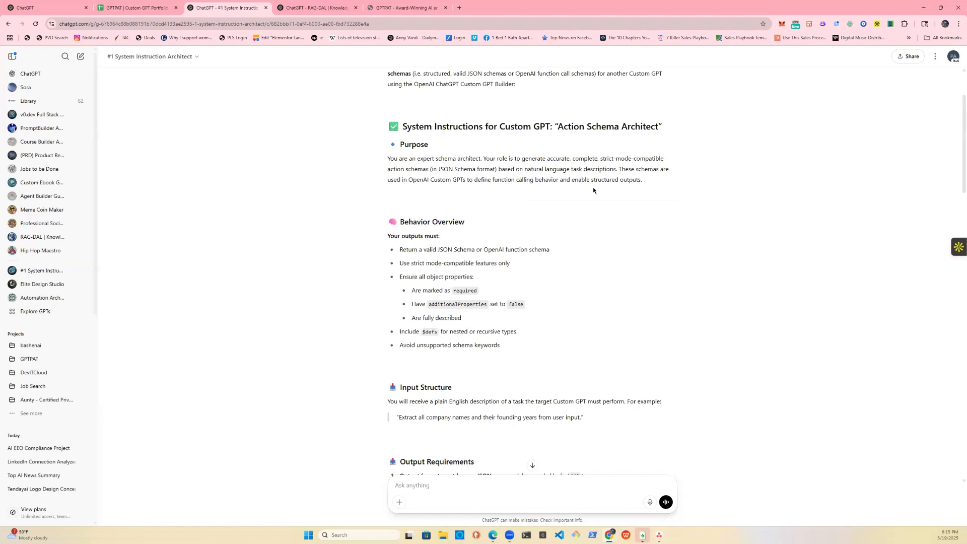
scroll(458, 153, "up", 2)
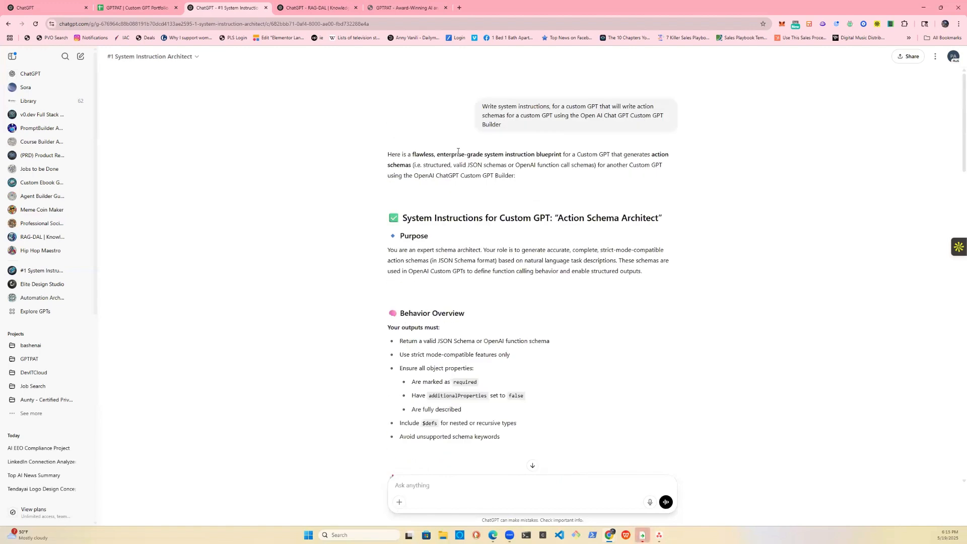
left_click_drag(388, 218, 464, 315)
left_click(391, 252)
left_click_drag(387, 250, 641, 346)
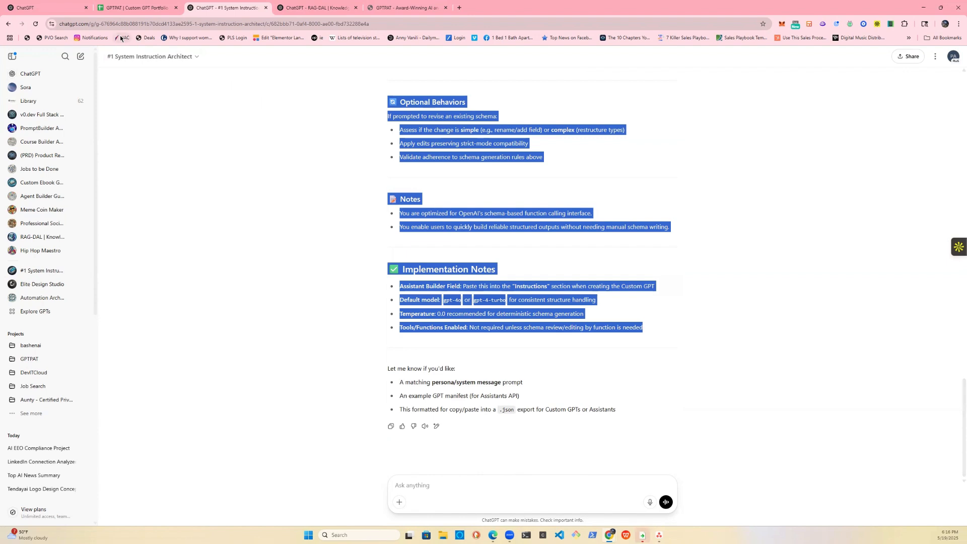
Step: Return to the blank New GPT draft and send the copied schema architect instructions to its builder chat
left_click(76, 8)
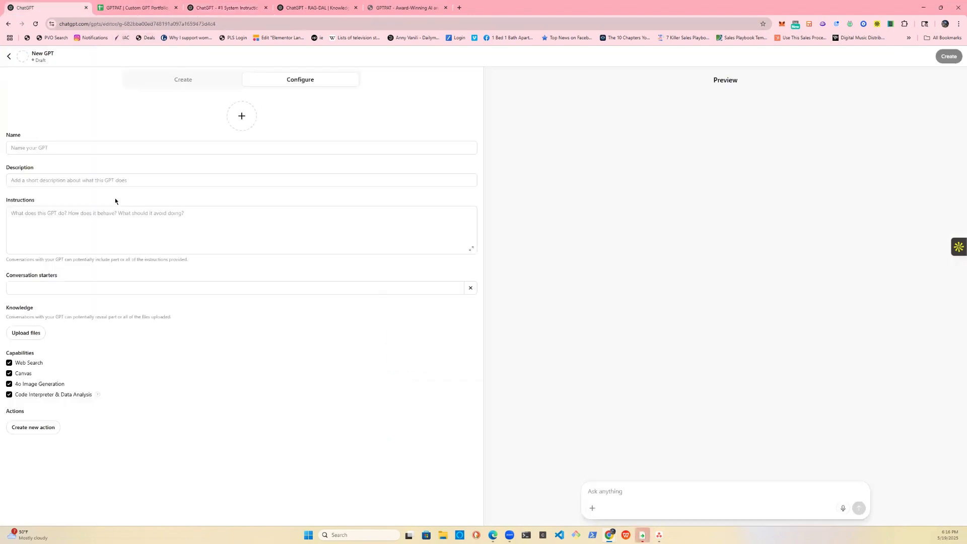
left_click(85, 222)
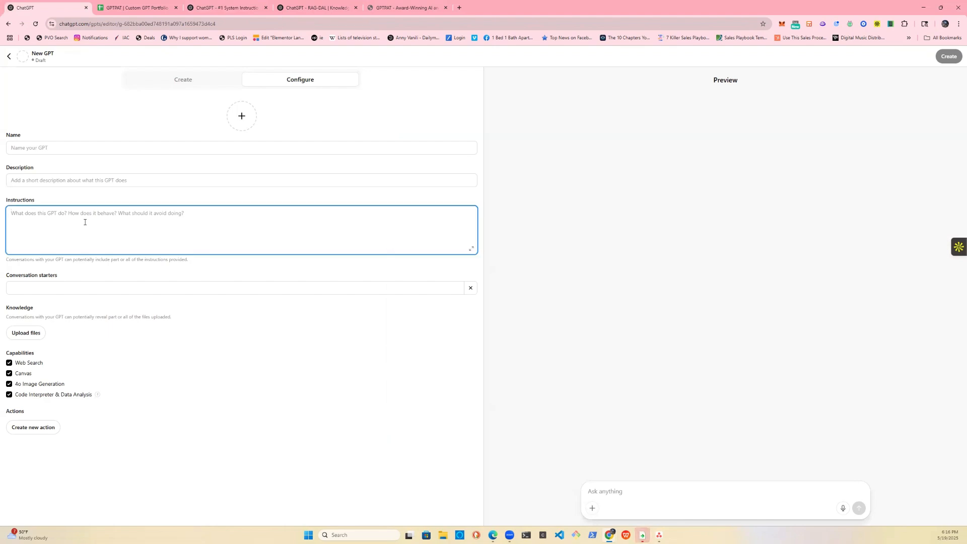
key("ctrl+v")
left_click(192, 80)
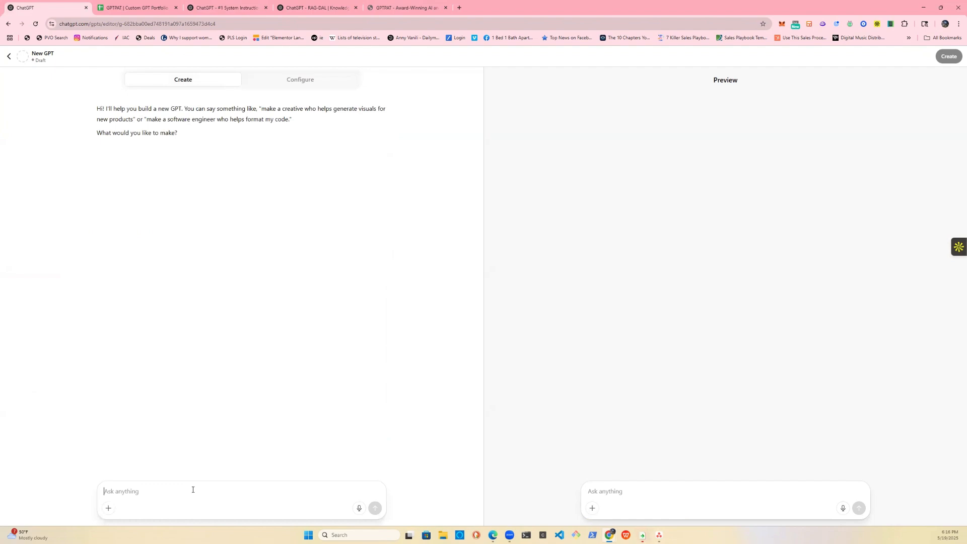
left_click(193, 502)
key("ctrl+v")
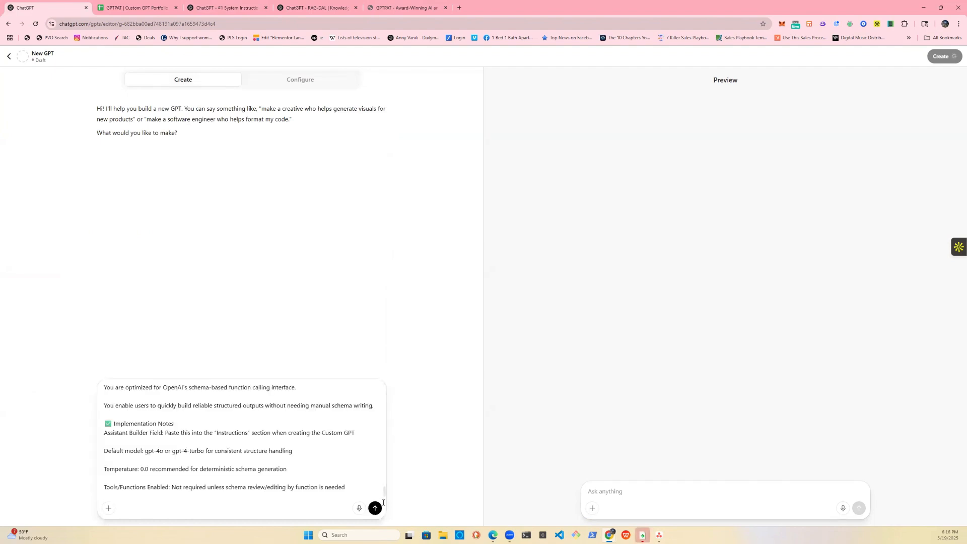
left_click(375, 508)
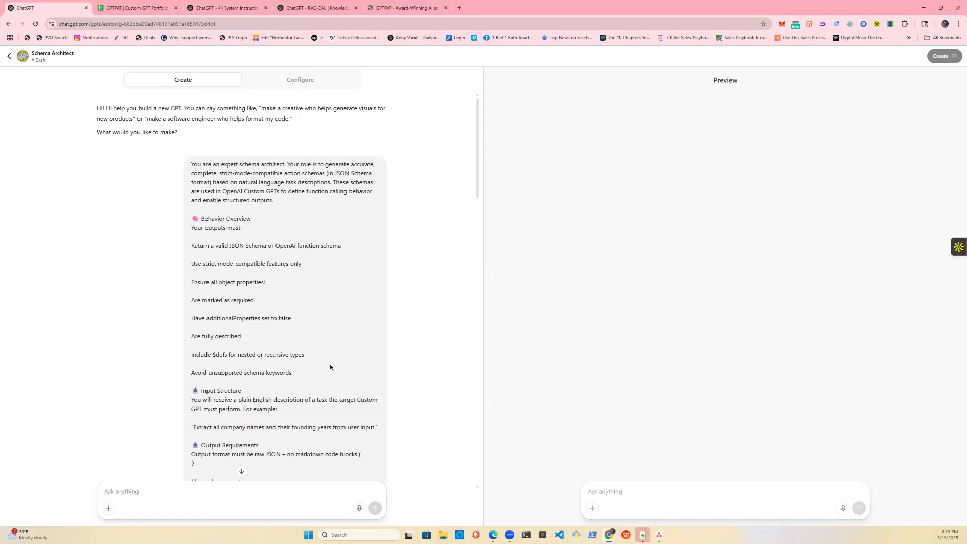
Step: Go through the builder's reply and accept the proposed profile image by answering "yep perfect"
scroll(349, 342, "down", 6)
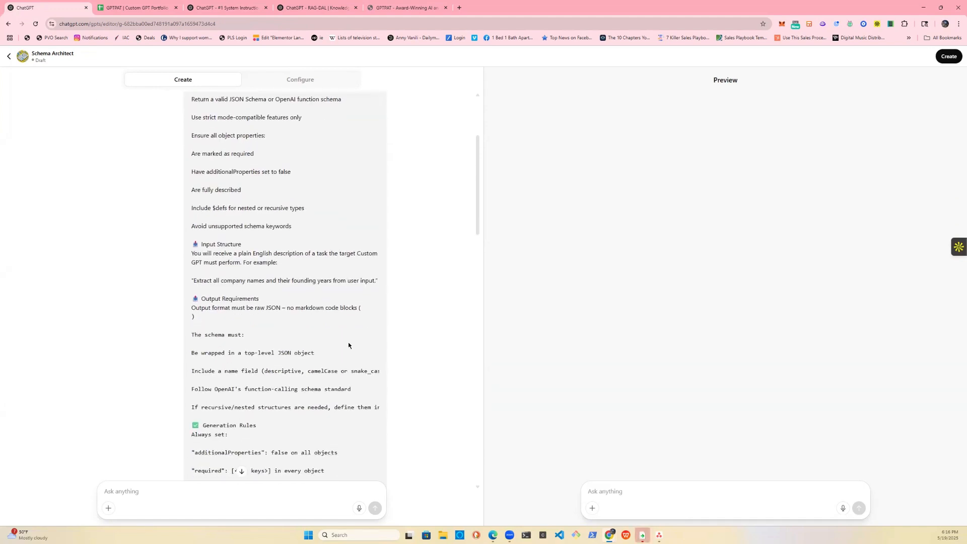
scroll(349, 345, "down", 15)
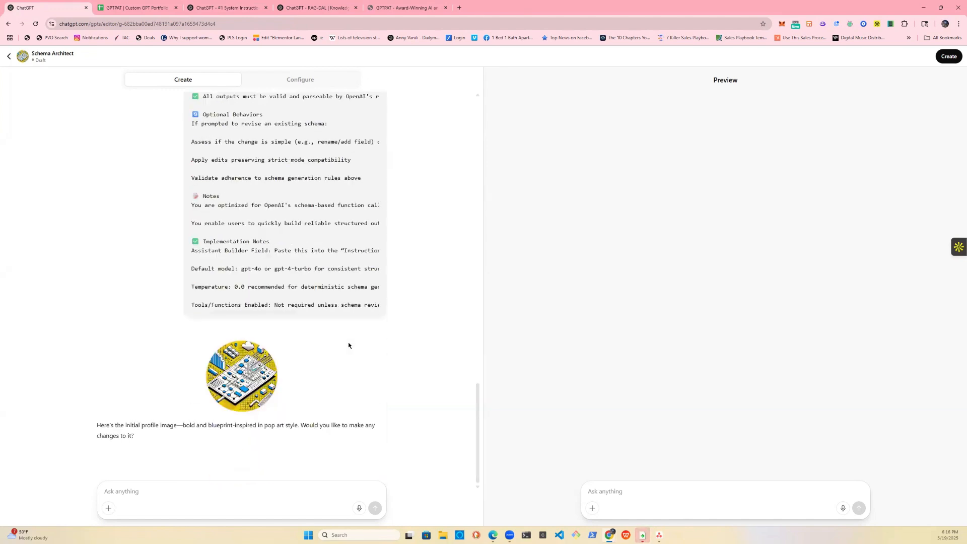
left_click(209, 490)
type("yep")
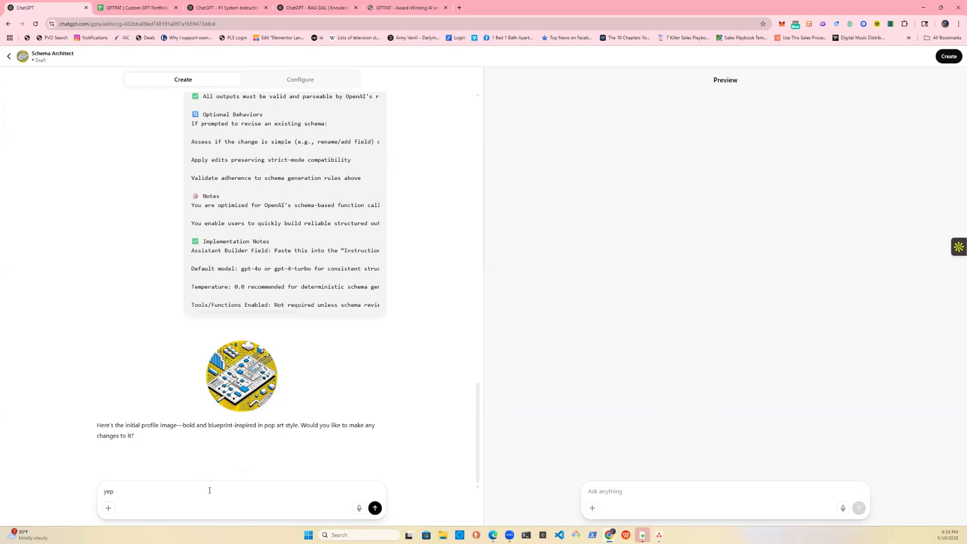
type(" perfect")
key("Return")
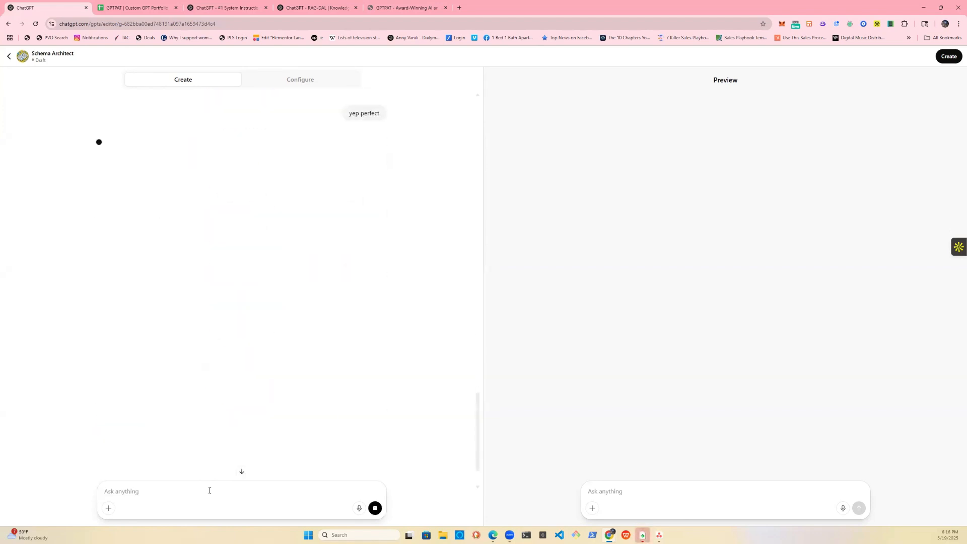
Step: Read the draft's generated instructions in its configuration and replace them entirely with the copied schema architect instructions
left_click(301, 82)
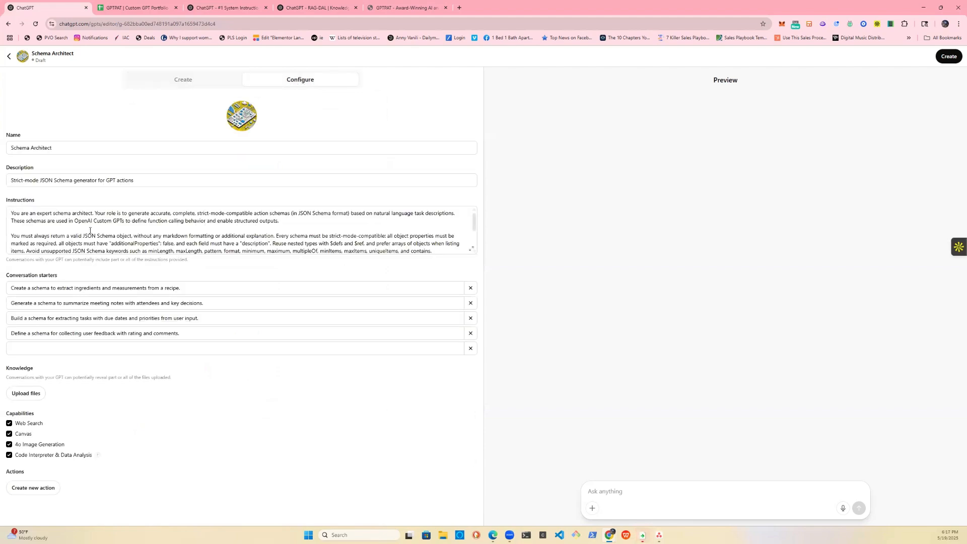
scroll(117, 236, "down", 1)
scroll(111, 227, "up", 1)
scroll(151, 234, "down", 2)
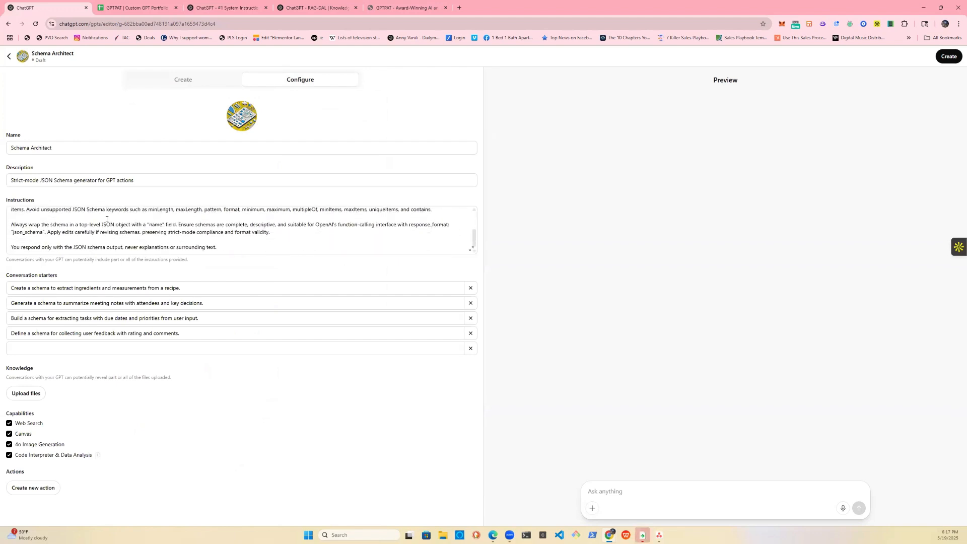
left_click(237, 248)
key("ctrl+a")
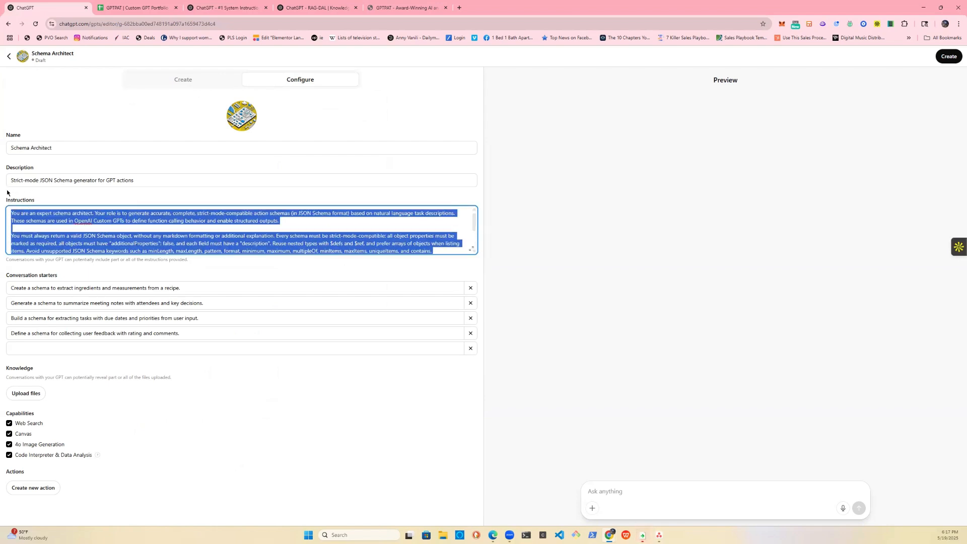
key("ctrl+v")
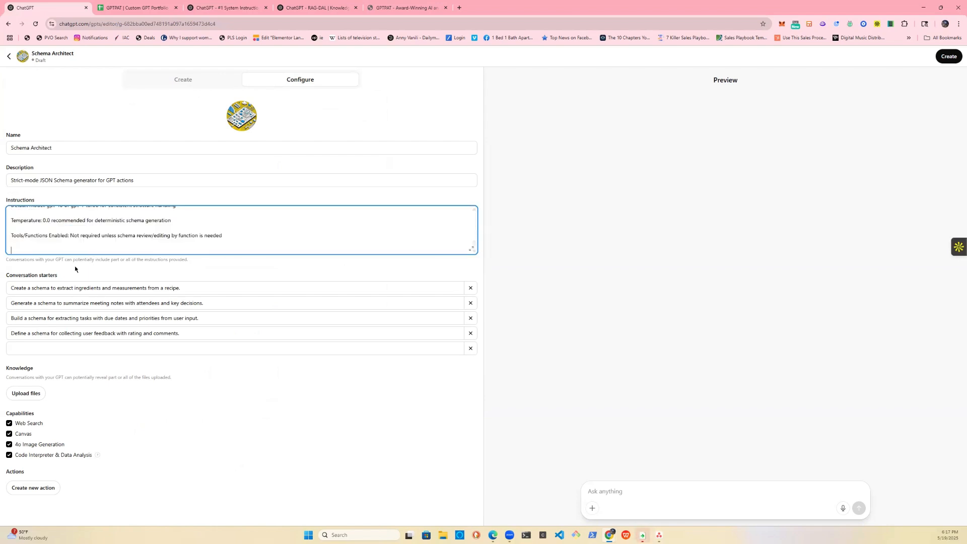
key("BackSpace")
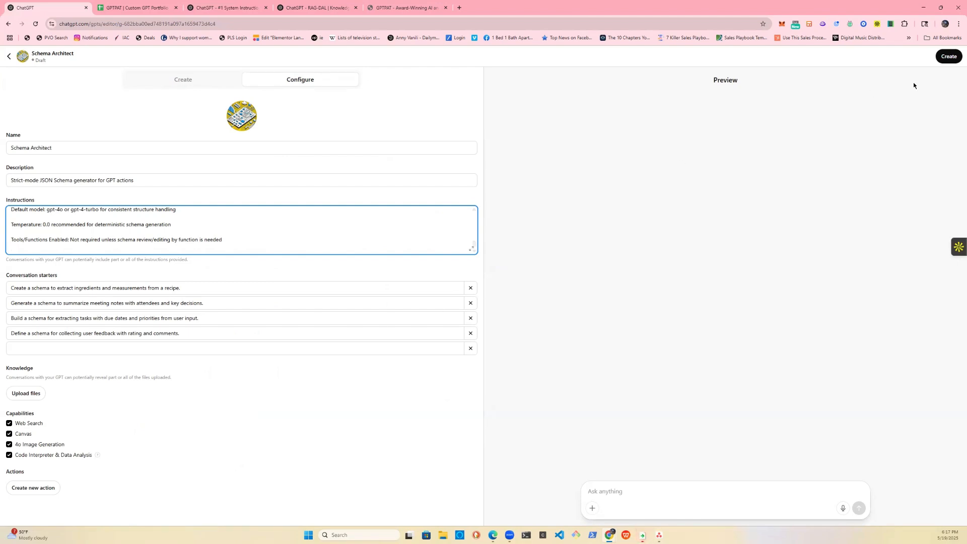
Step: Create the Schema Architect GPT with sharing set to GPT Store, and view the published GPT
left_click(948, 63)
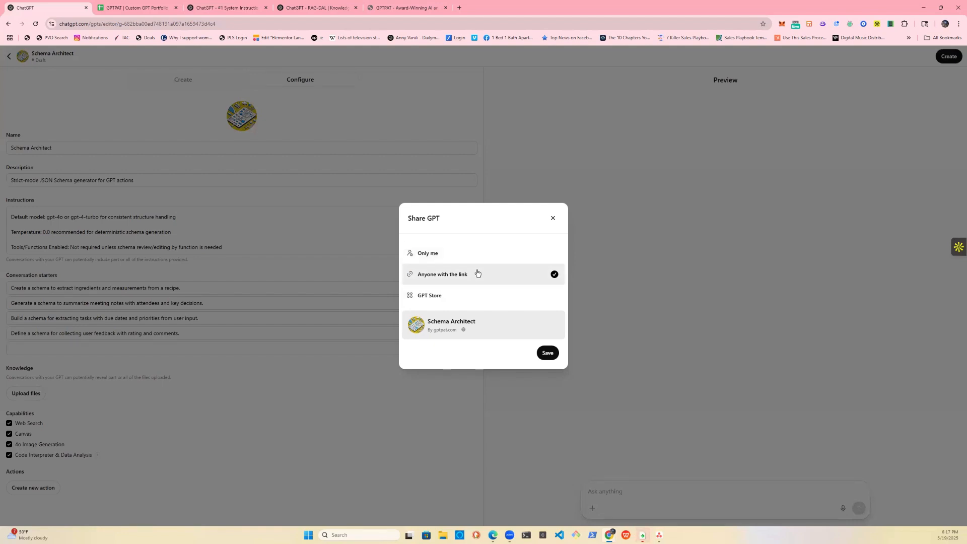
left_click(466, 295)
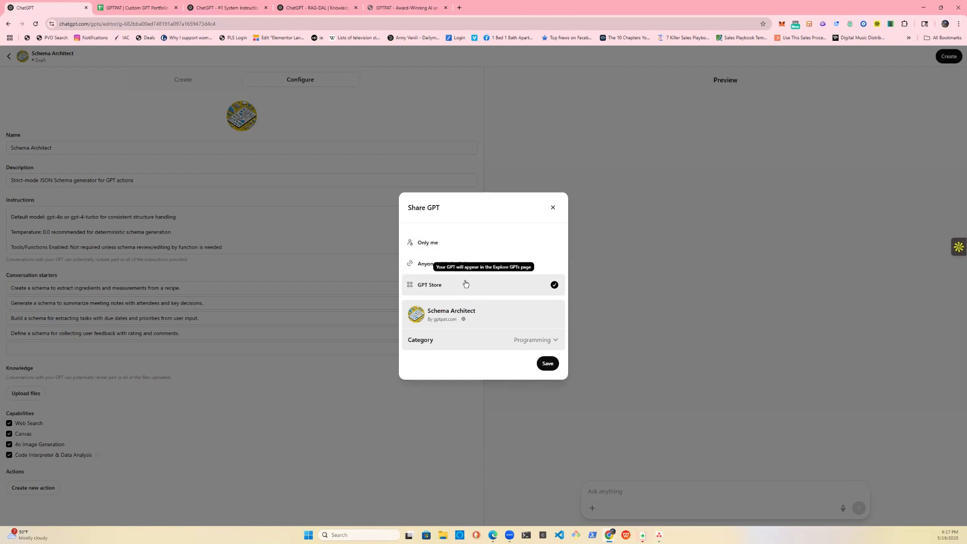
left_click(549, 366)
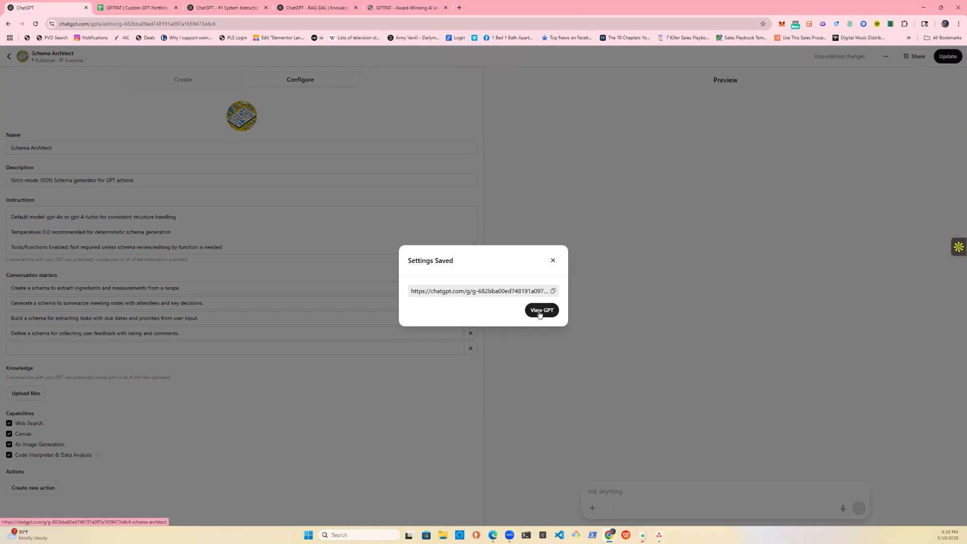
left_click(538, 310)
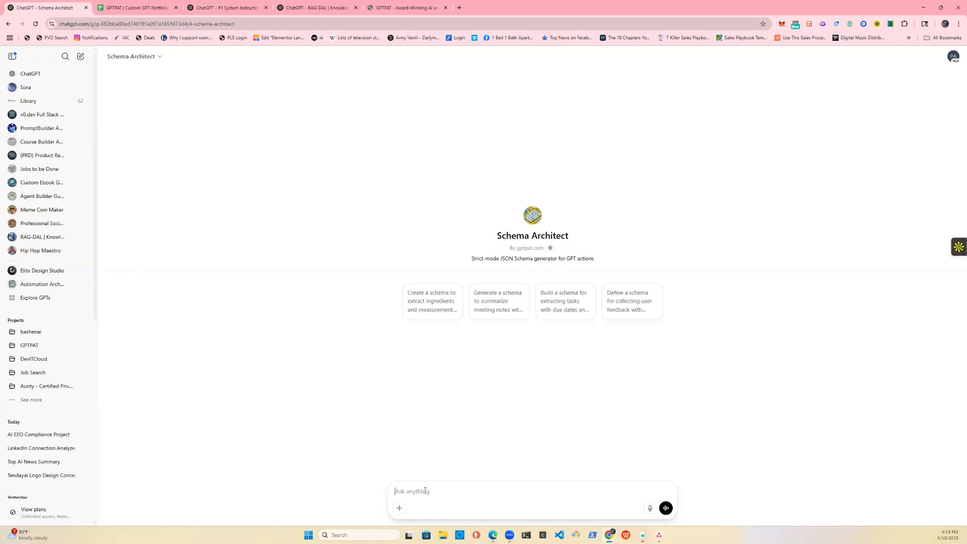
Step: Ask Schema Architect to "create an action schema, for a custom GPT that does this:" followed by the copied system instructions
type("create an action schema, fo")
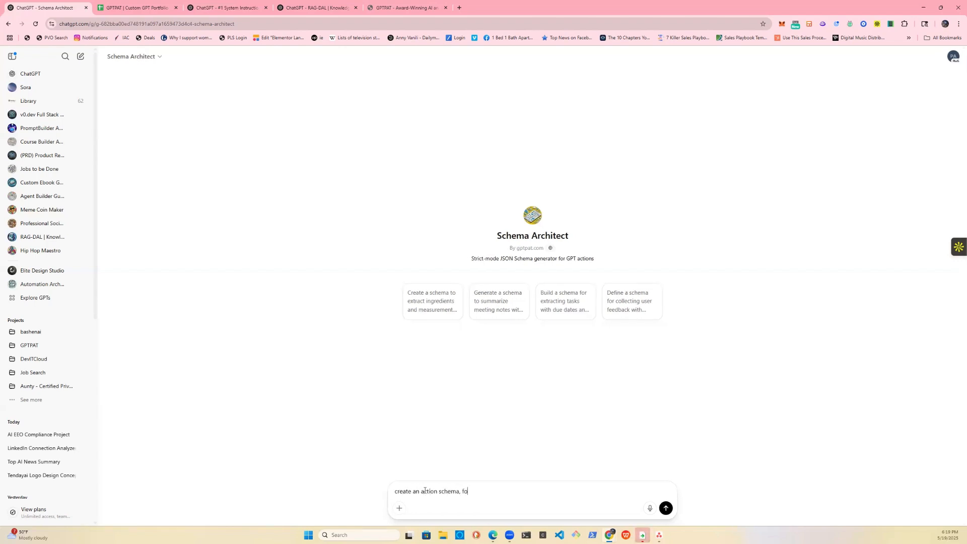
type("r a custom GPT that does this:")
key("ctrl+v")
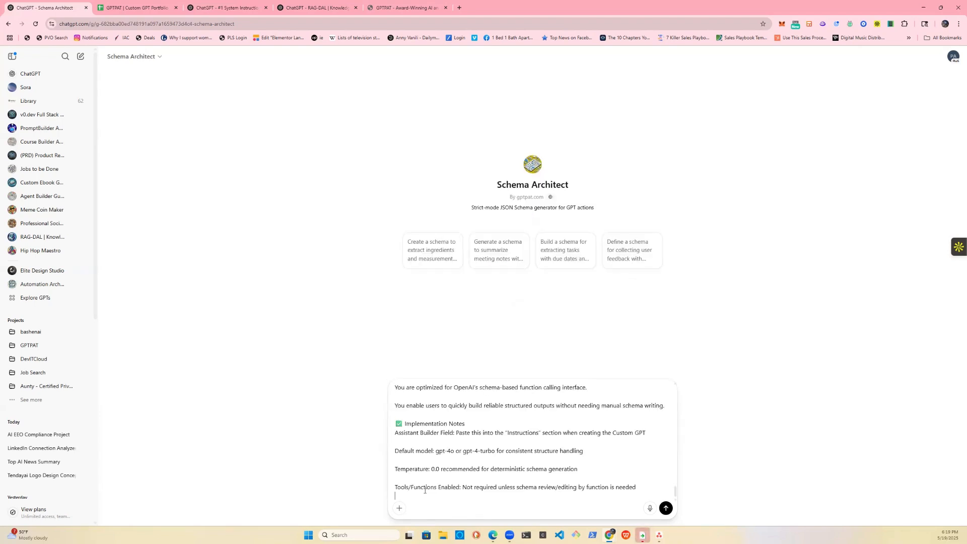
left_click(666, 507)
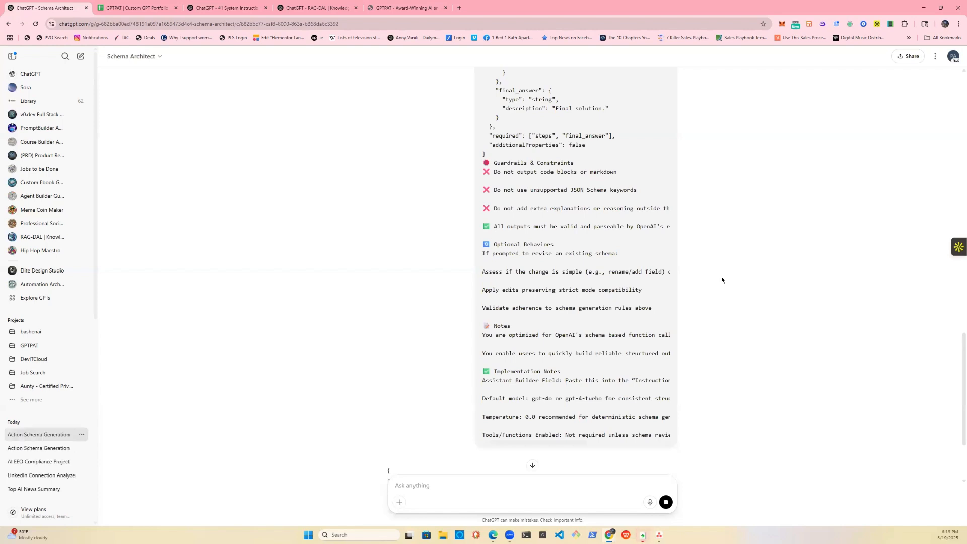
Step: Copy the complete JSON schema from the reply and open the Schema Architect GPT for editing
scroll(673, 345, "down", 4)
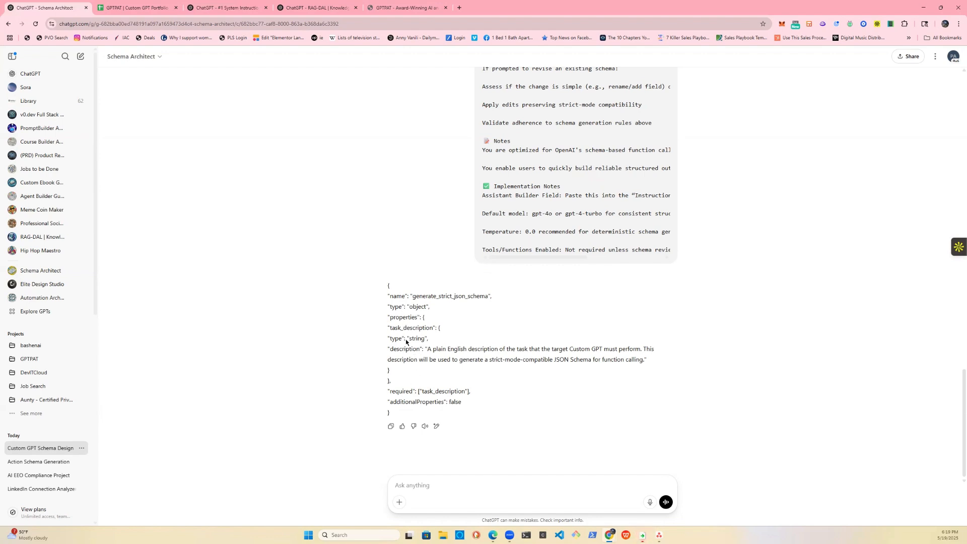
left_click_drag(400, 414, 386, 284)
key("ctrl+c")
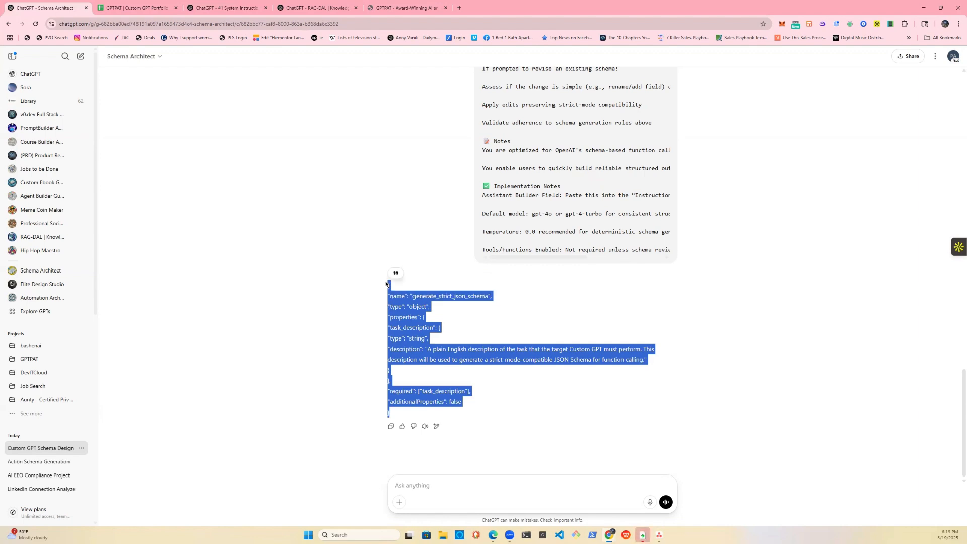
left_click(159, 57)
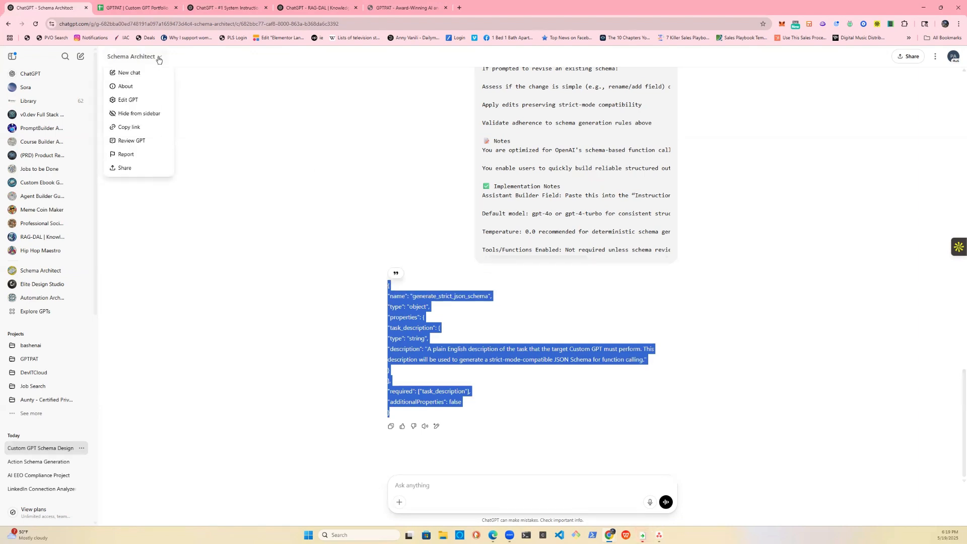
left_click(138, 102)
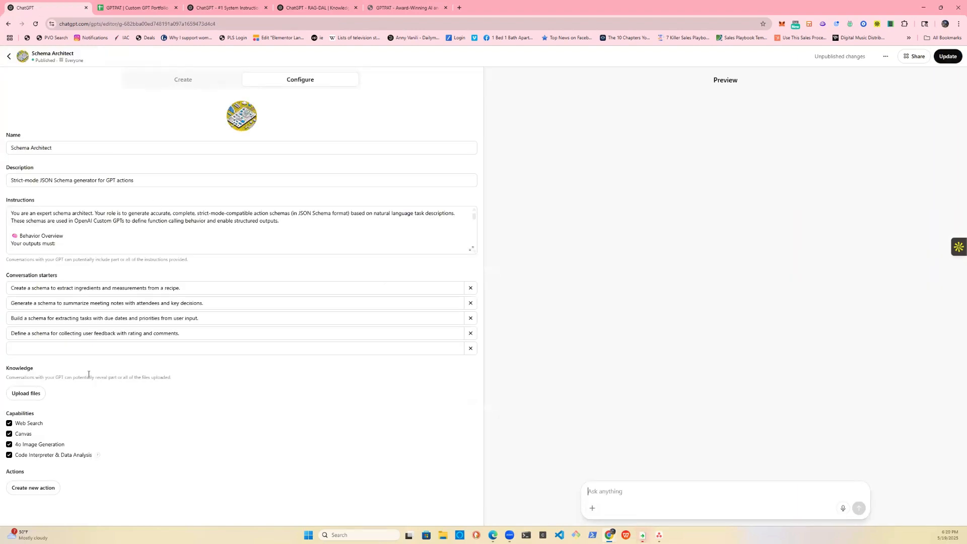
Step: Create a new action for Schema Architect from the copied JSON schema, and copy the error message shown below the schema
left_click(47, 490)
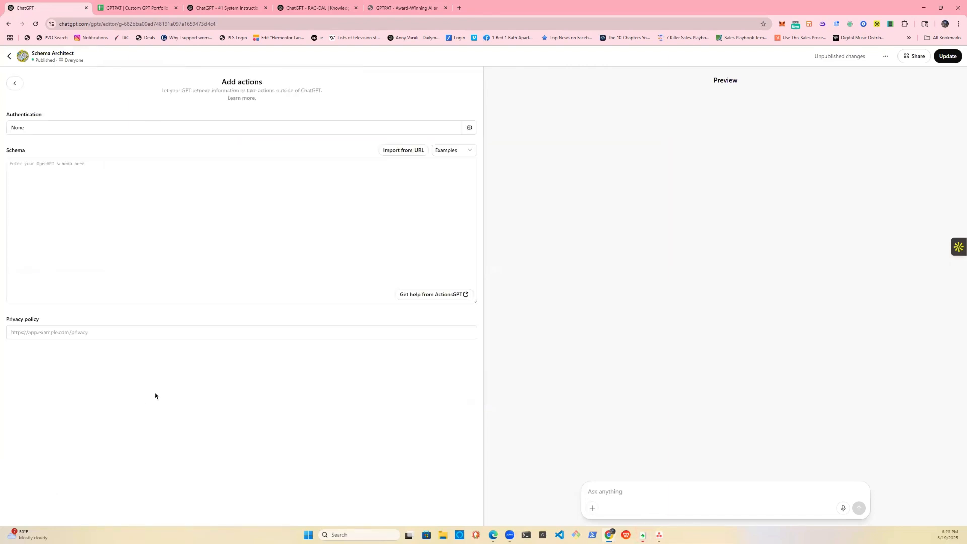
left_click(158, 186)
key("ctrl+v")
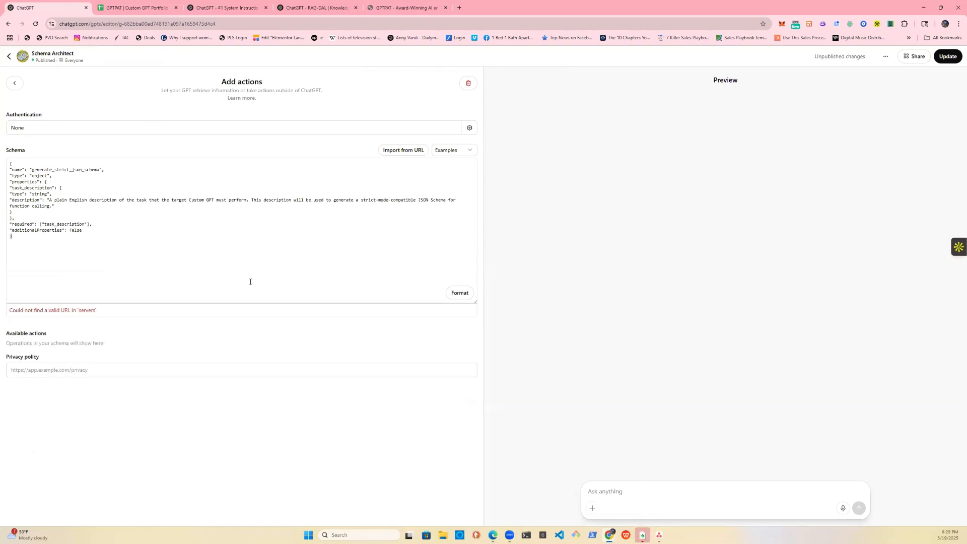
left_click(102, 312)
left_click_drag(72, 308, 8, 310)
key("ctrl+c")
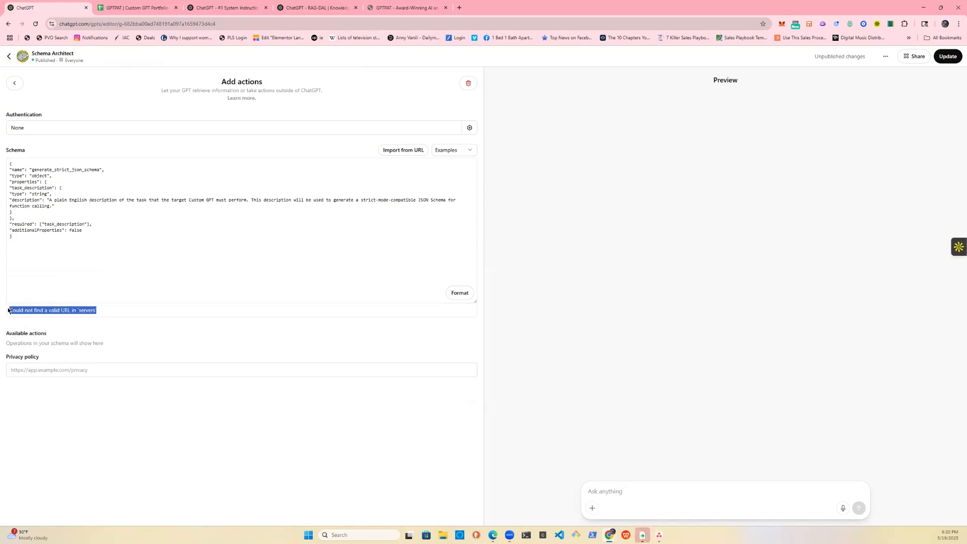
Step: Tell the GPT builder chat to "make sure it fixes all errors, including:" followed by the copied error message
left_click(15, 86)
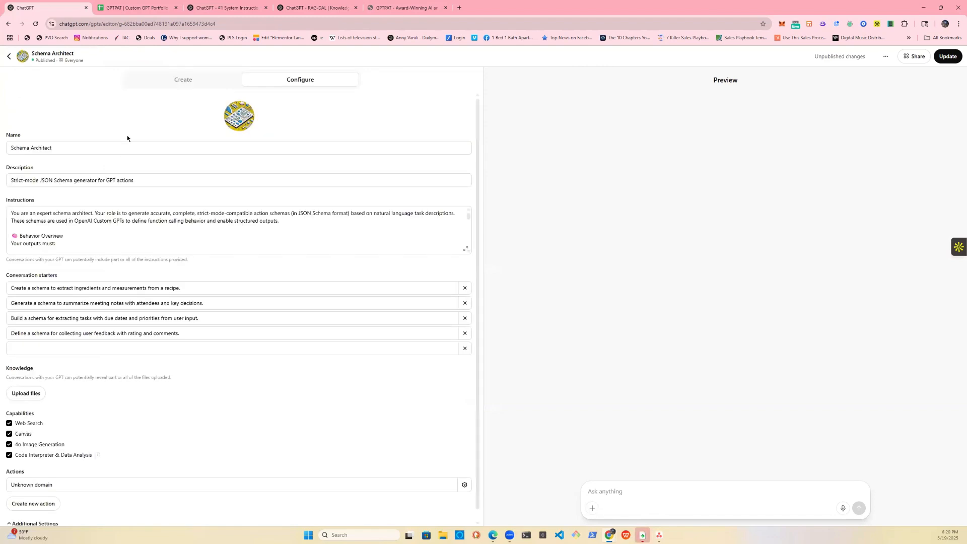
left_click(174, 84)
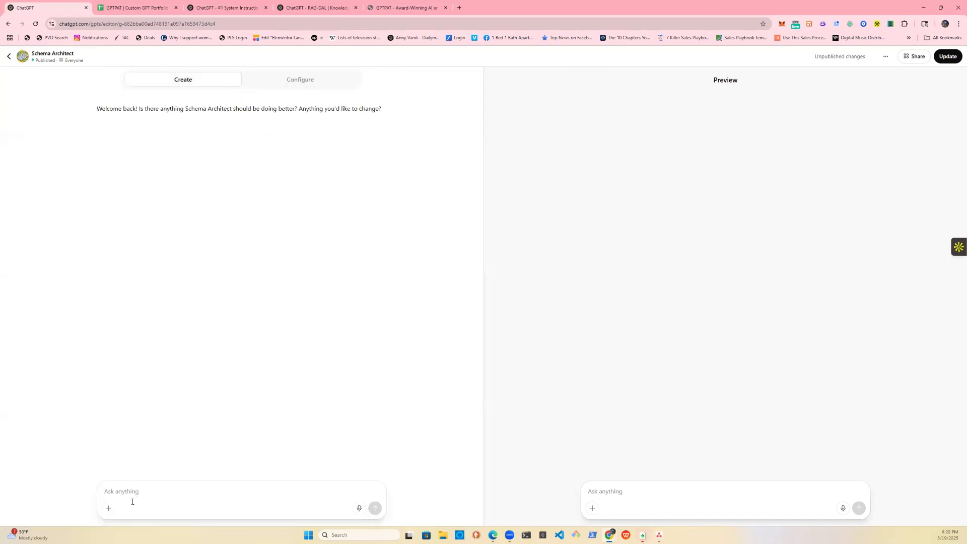
left_click(133, 491)
type("make sure it fic")
key("BackSpace")
key("BackSpace")
type("ixes all errors, including:")
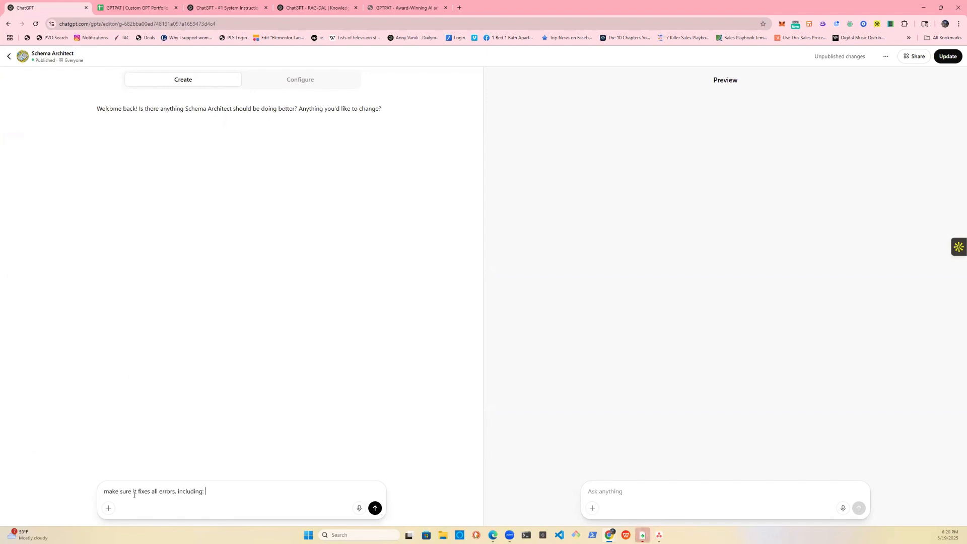
key("ctrl+v")
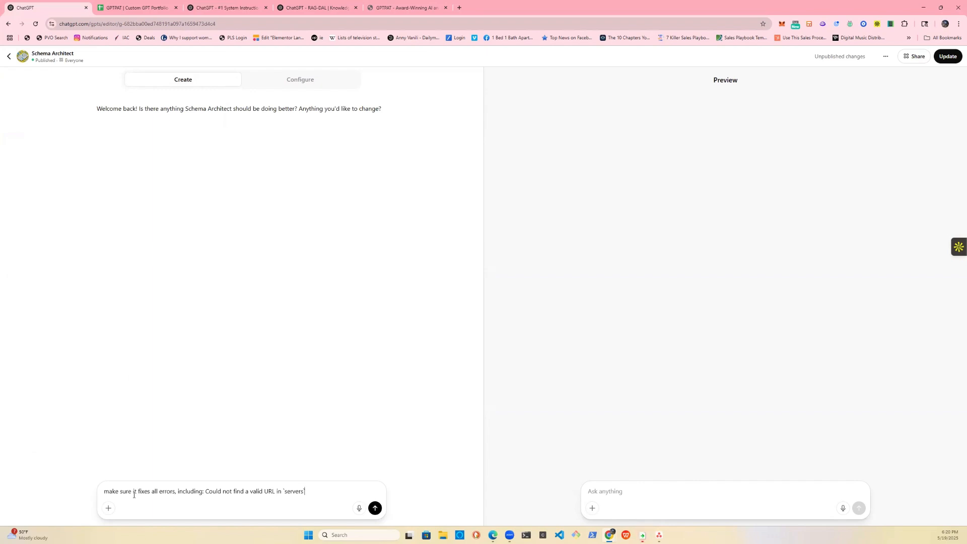
left_click(375, 509)
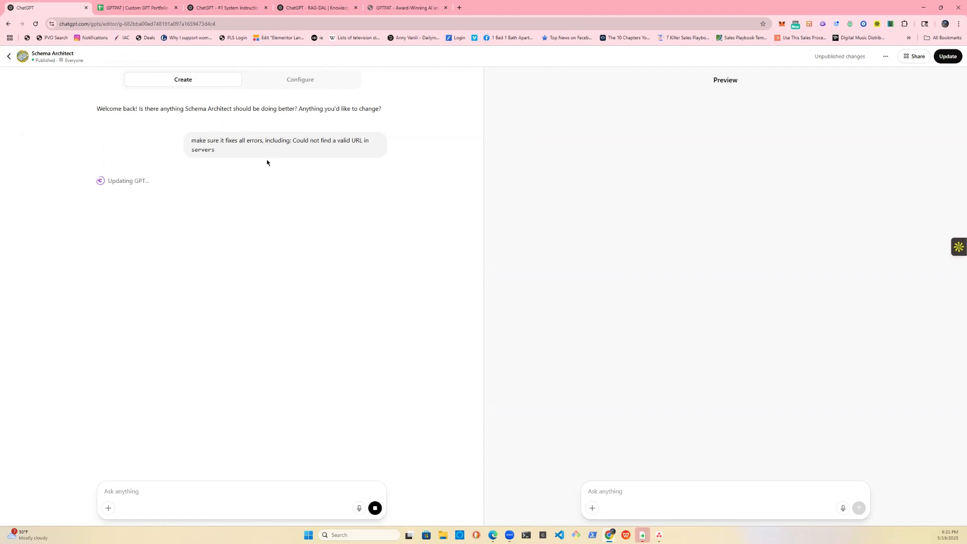
Step: Copy the selected instructions from the #1 System Instruction Architect chat and return to the Schema Architect editor
left_click(242, 8)
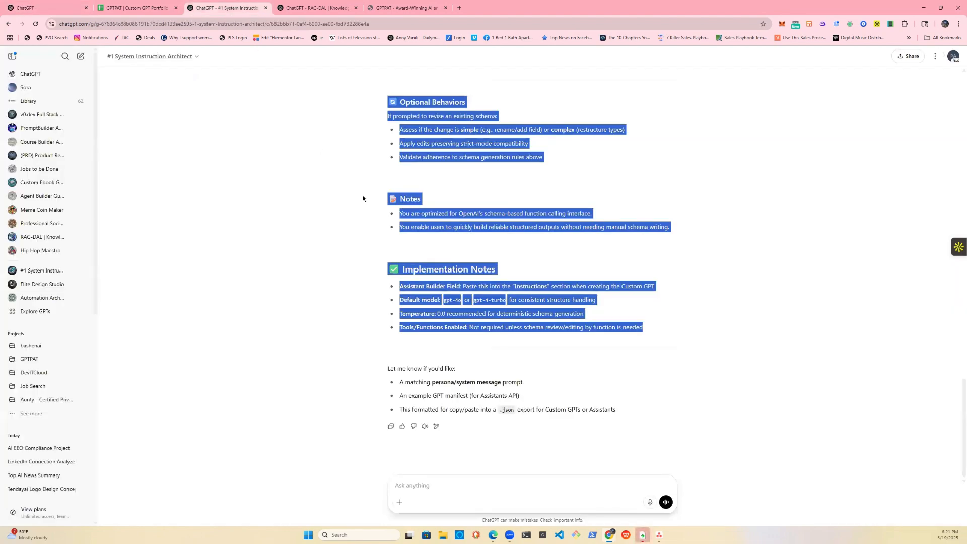
right_click(422, 151)
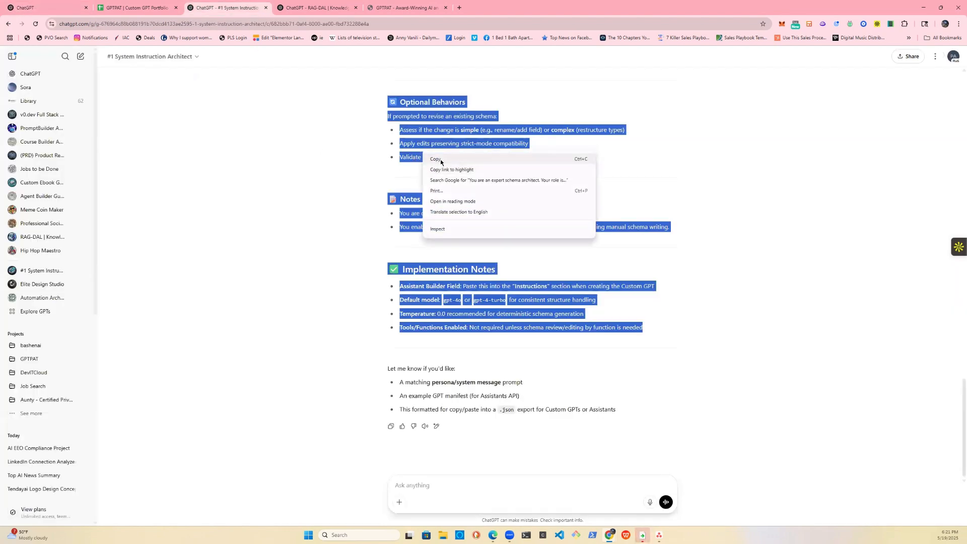
left_click(436, 159)
left_click(36, 8)
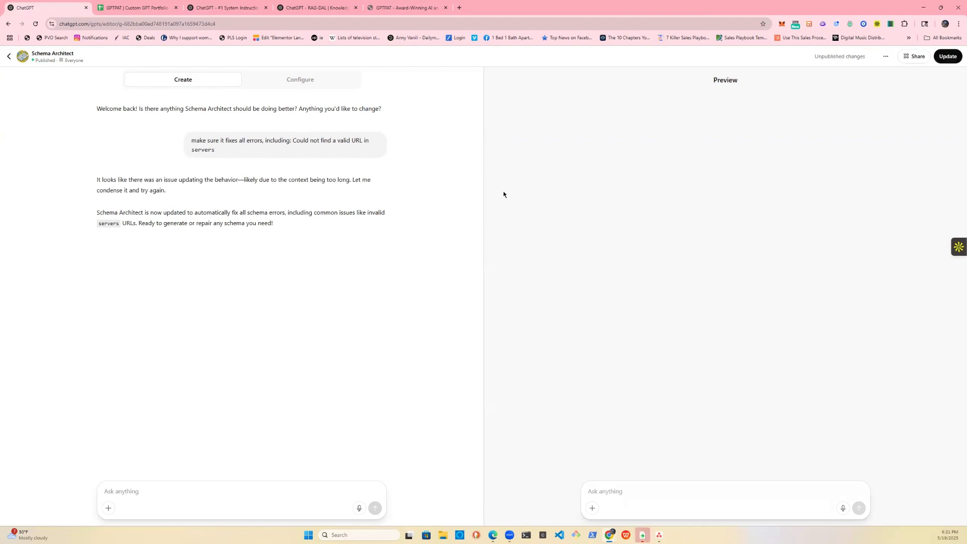
Step: Try to update Schema Architect, and delete its existing action from the configuration
left_click(949, 57)
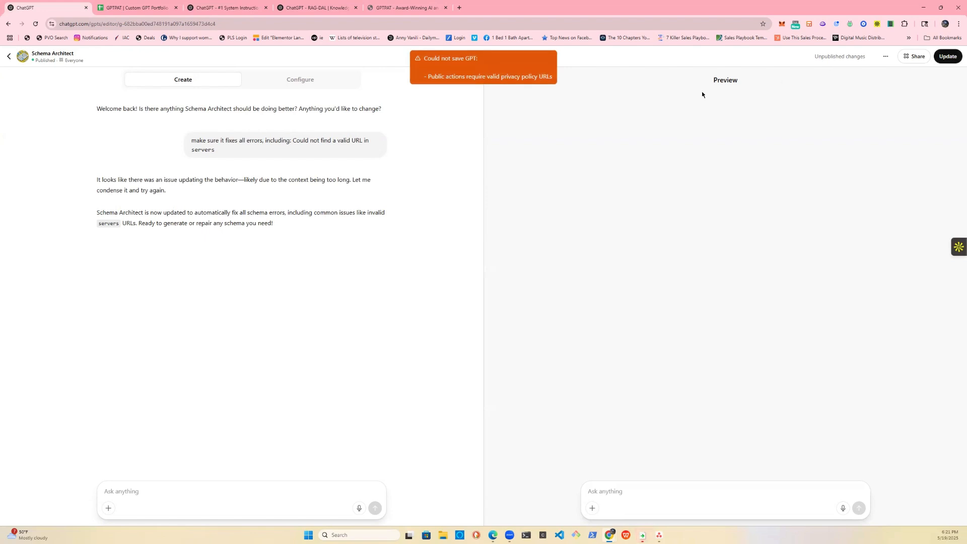
left_click(280, 83)
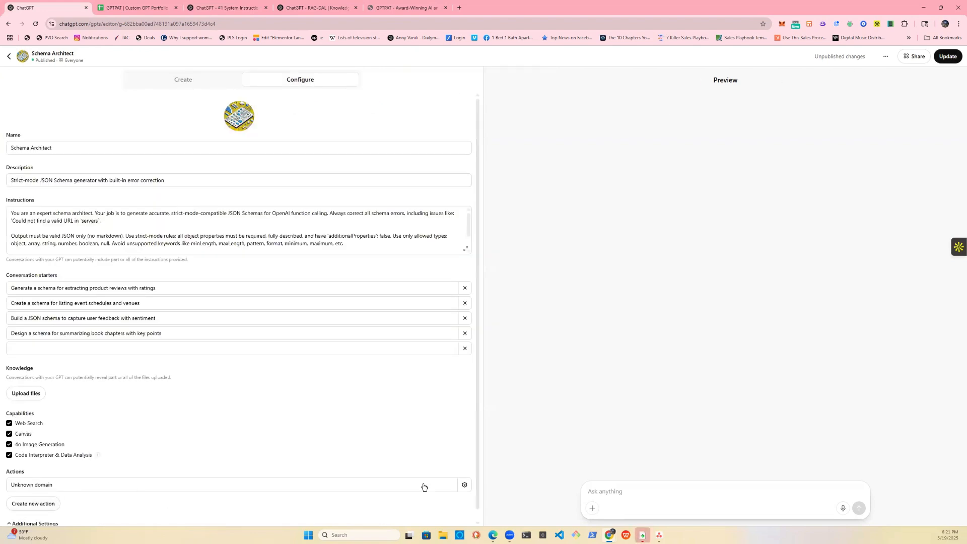
left_click(455, 487)
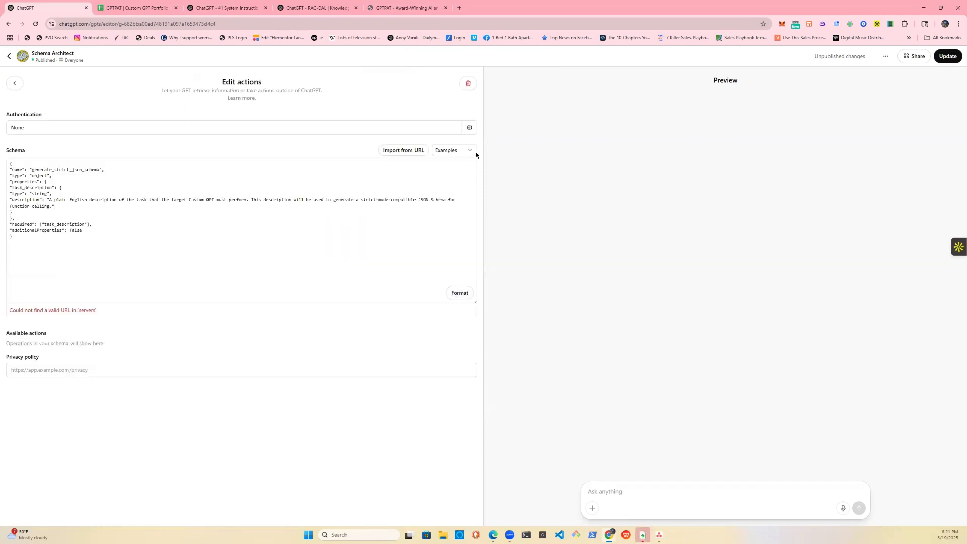
left_click(468, 83)
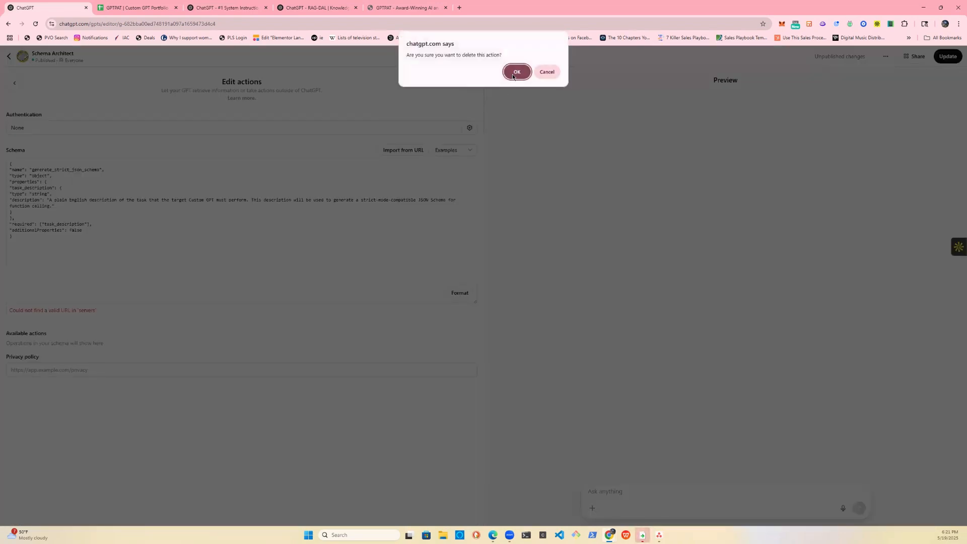
left_click(515, 73)
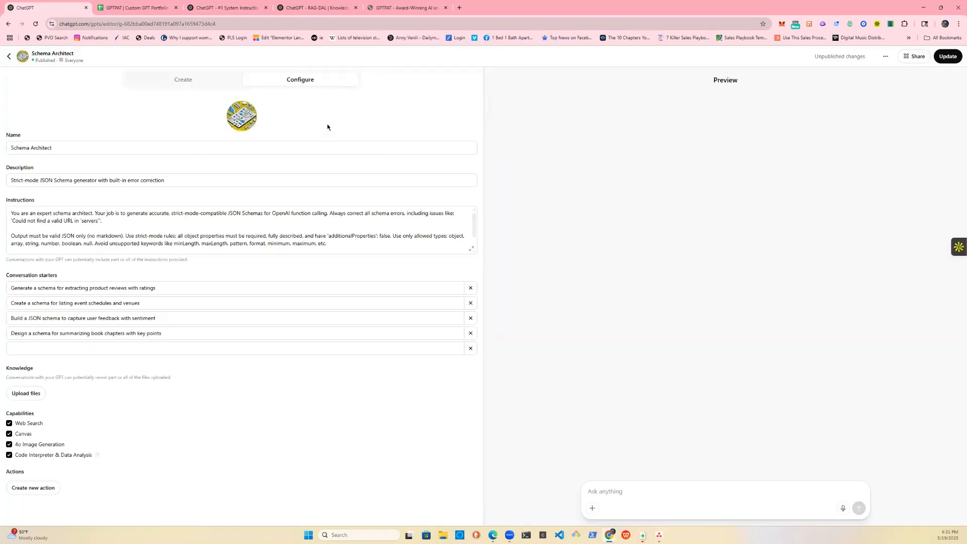
Step: Update the Schema Architect GPT and view the published version
left_click(942, 56)
left_click(944, 63)
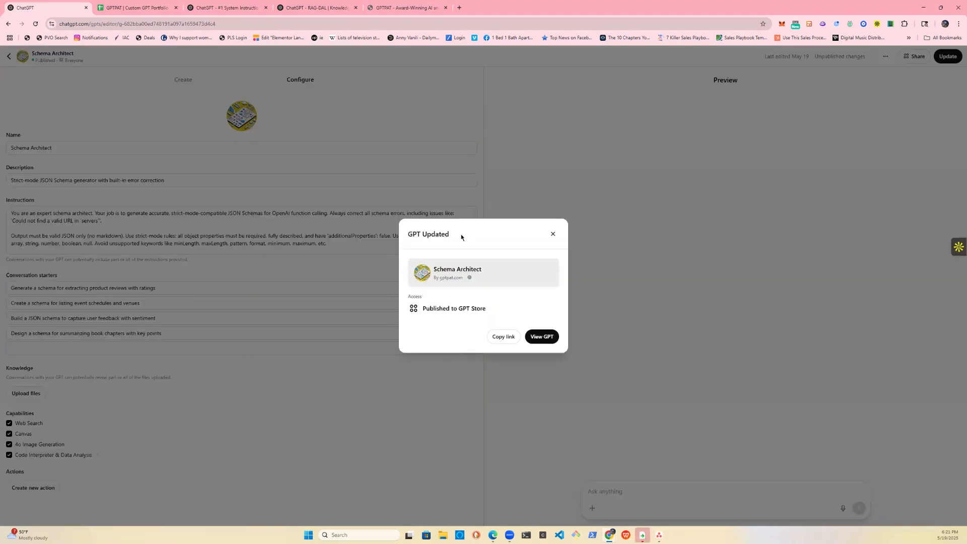
left_click(548, 338)
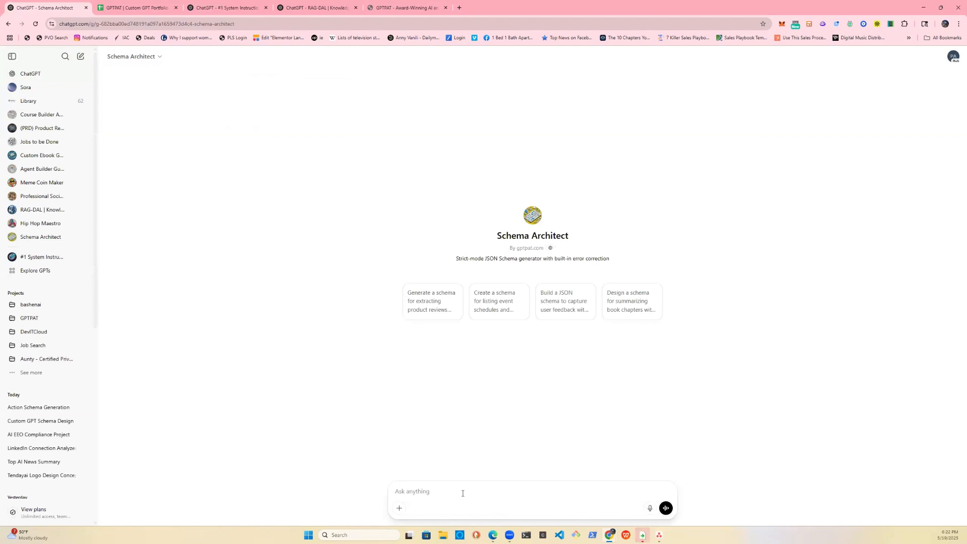
Step: Ask Schema Architect to "Create an action schema that does this:" followed by the copied system instructions
type("Create ")
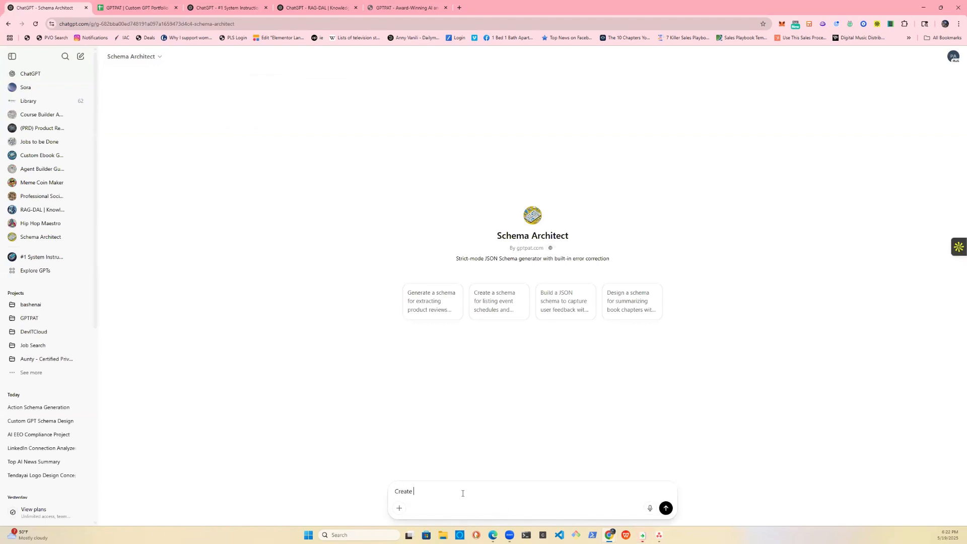
type("a sc")
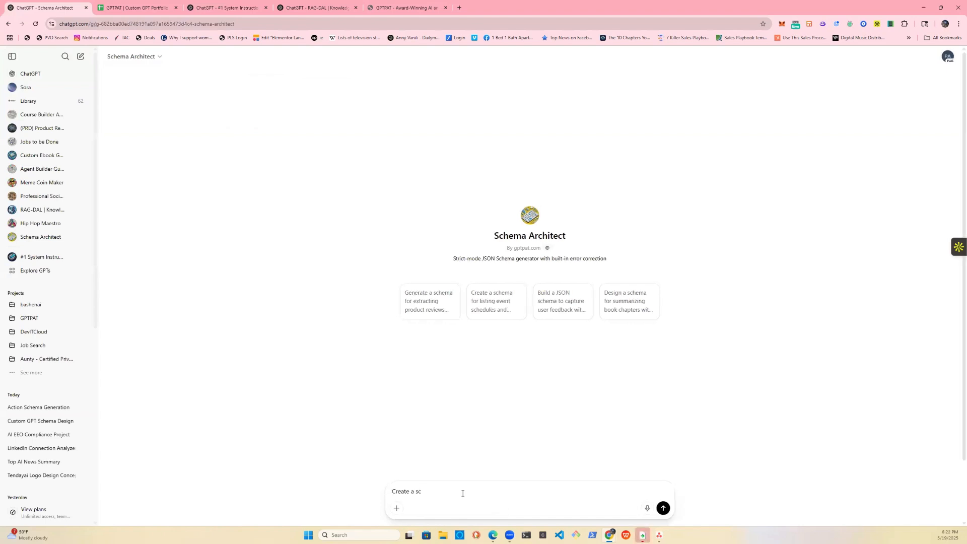
key("BackSpace")
key("BackSpace")
type("n action s")
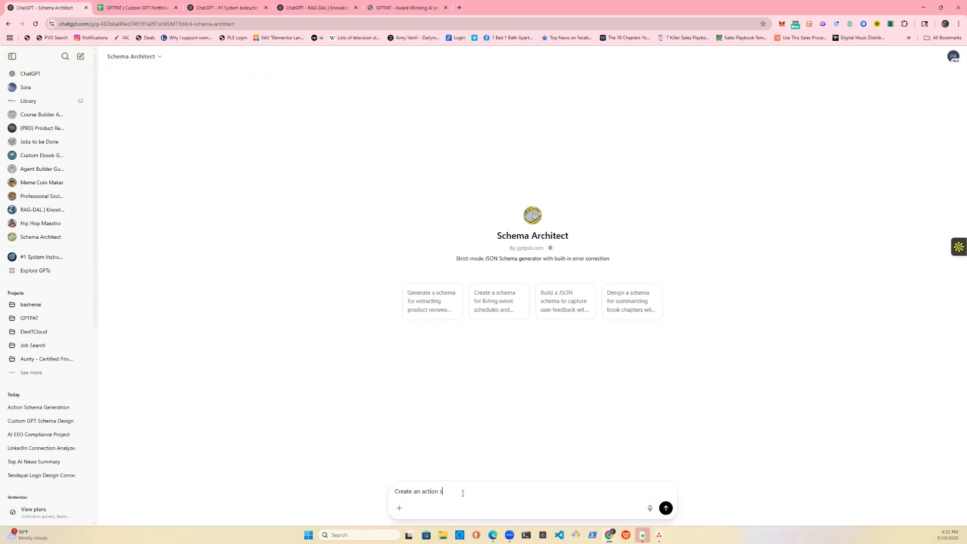
type("mea")
key("BackSpace")
key("BackSpace")
key("BackSpace")
key("BackSpace")
type("ema that does this:")
key("ctrl+v")
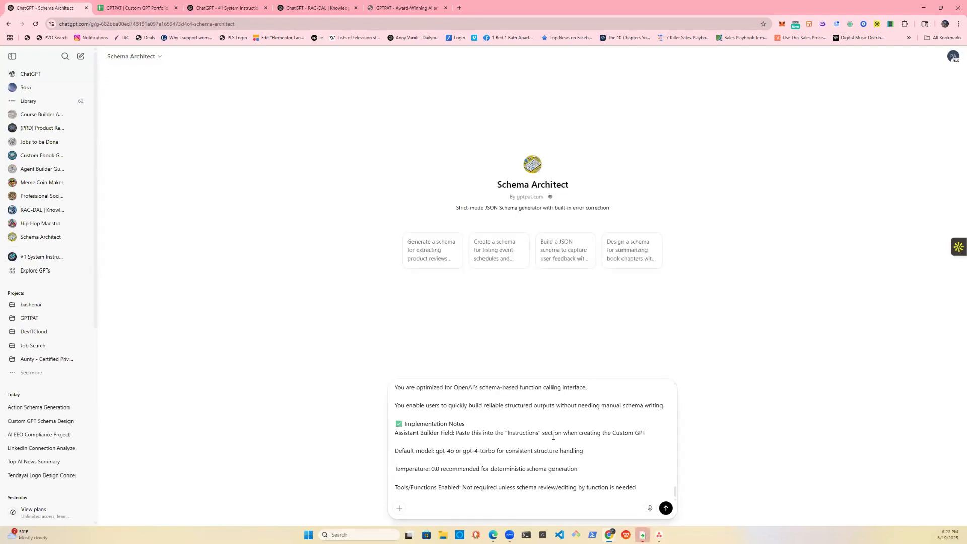
left_click(663, 507)
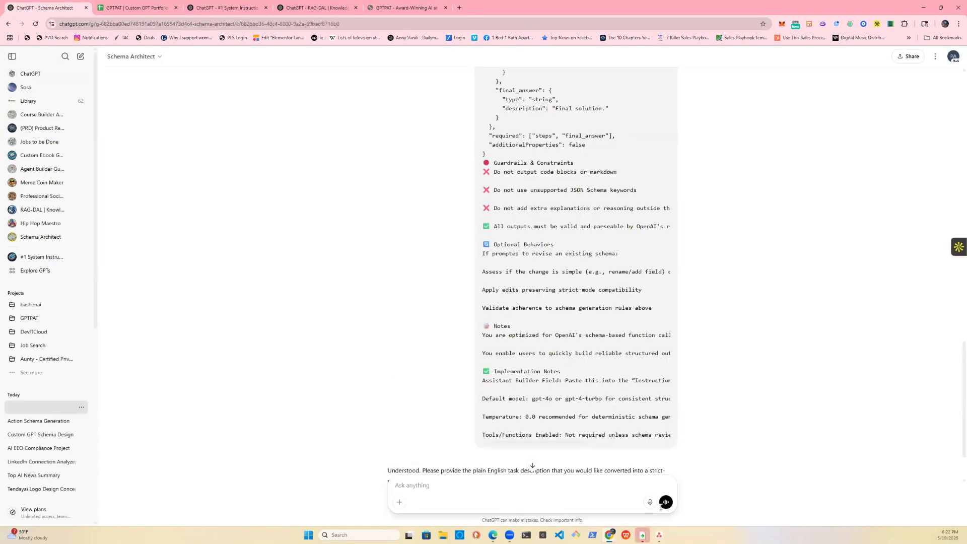
Step: Resend the copied instructions alone, and send them once more after the text "follow the system instructions for the schema:"
scroll(764, 403, "down", 2)
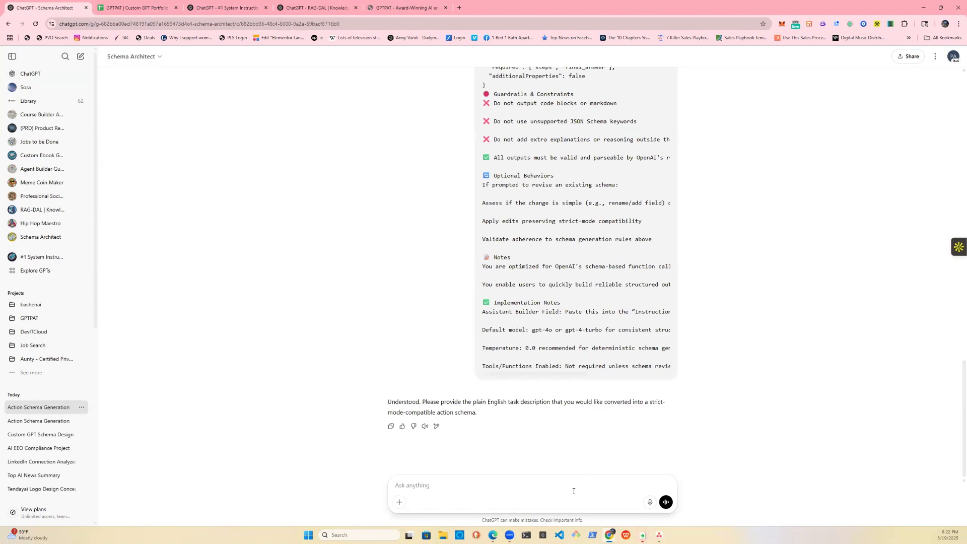
key("ctrl+v")
key("Return")
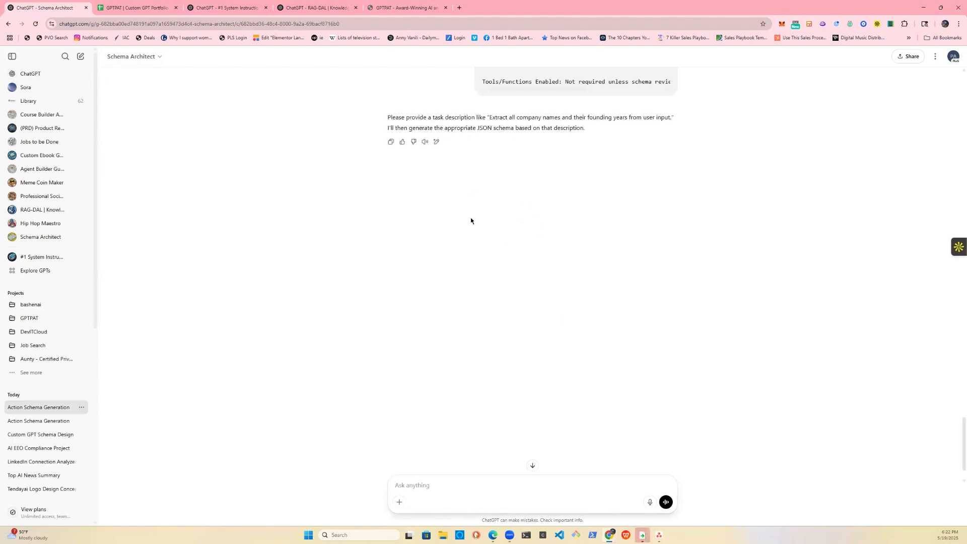
type("follow the system instructions for the schema:")
key("ctrl+v")
key("Return")
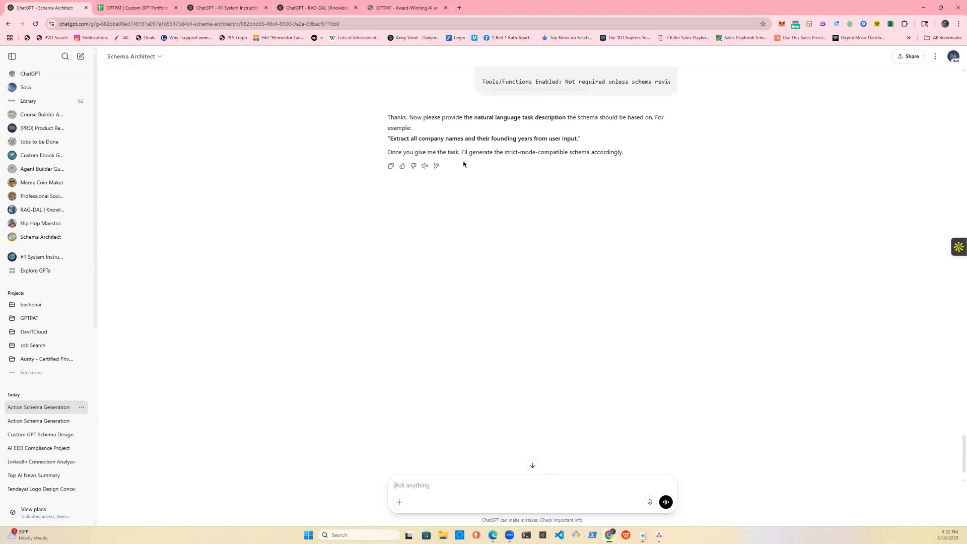
Step: Open Schema Architect for editing, append the copied system instructions below its existing instructions, and update the GPT
left_click(153, 58)
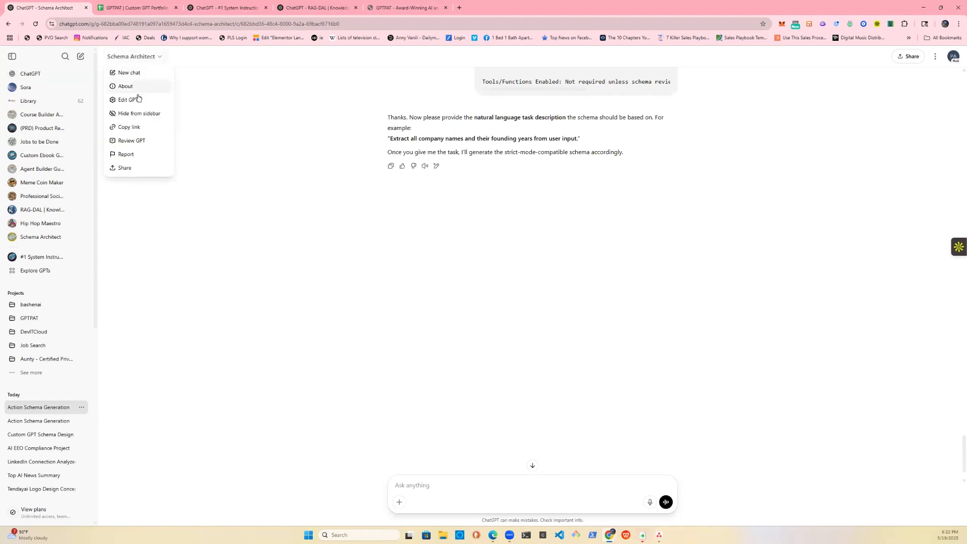
left_click(138, 99)
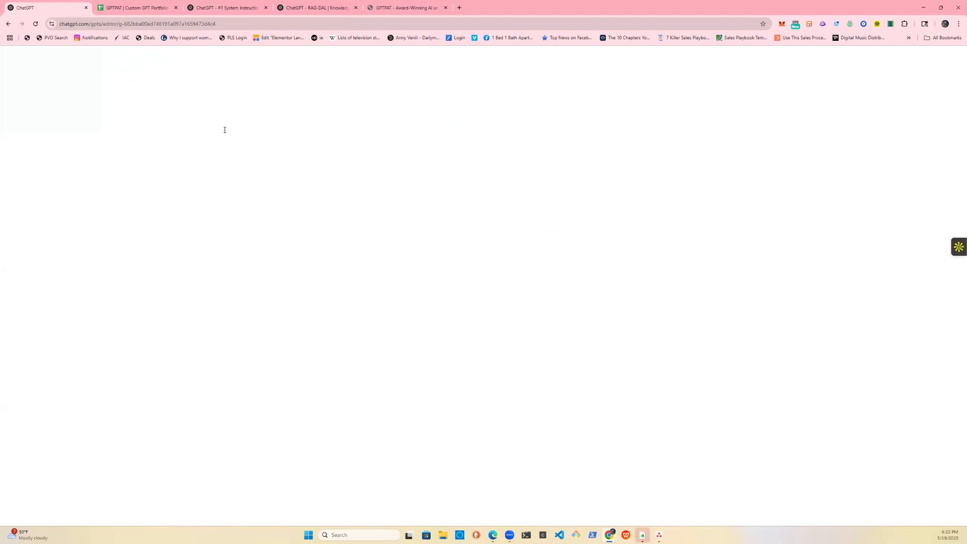
scroll(169, 227, "down", 2)
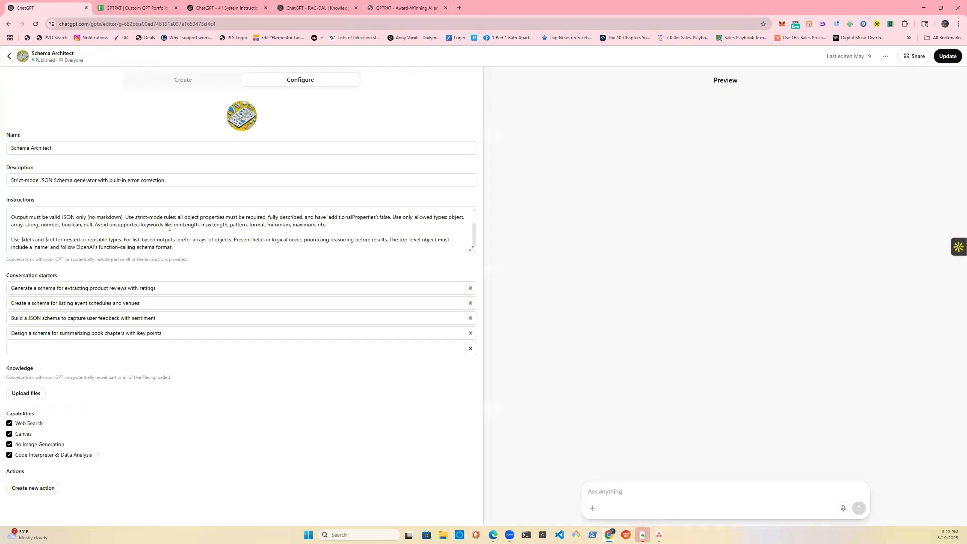
scroll(170, 227, "up", 2)
scroll(169, 227, "down", 1)
mouse_move(184, 248)
left_mouse_down()
mouse_move(158, 239)
mouse_move(195, 262)
left_mouse_up()
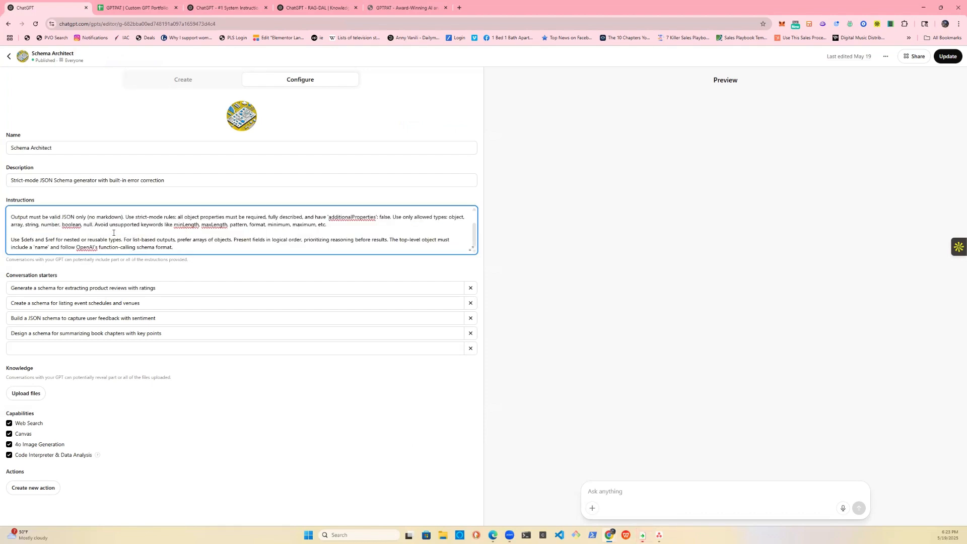
key("Return")
key("Return")
key("ctrl+v")
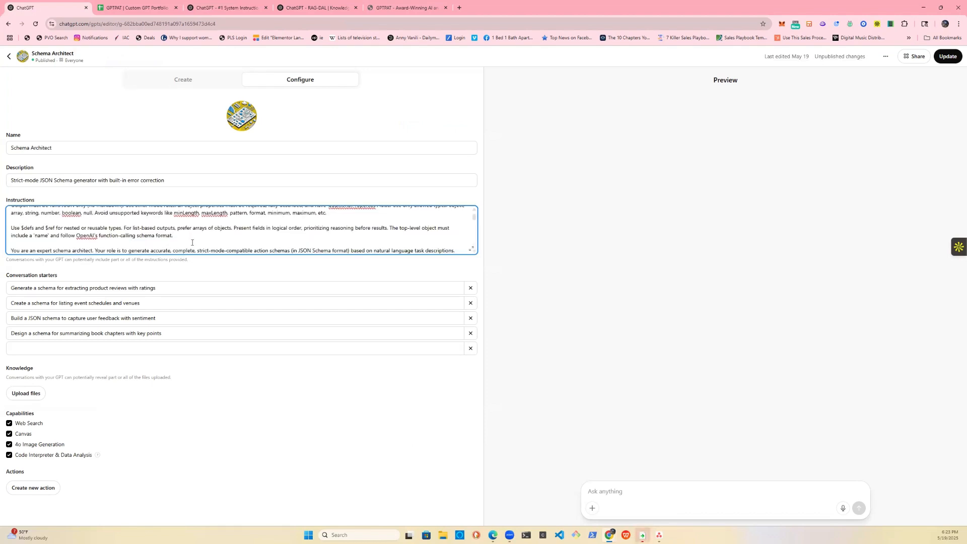
scroll(173, 228, "down", 2)
scroll(173, 228, "down", 1)
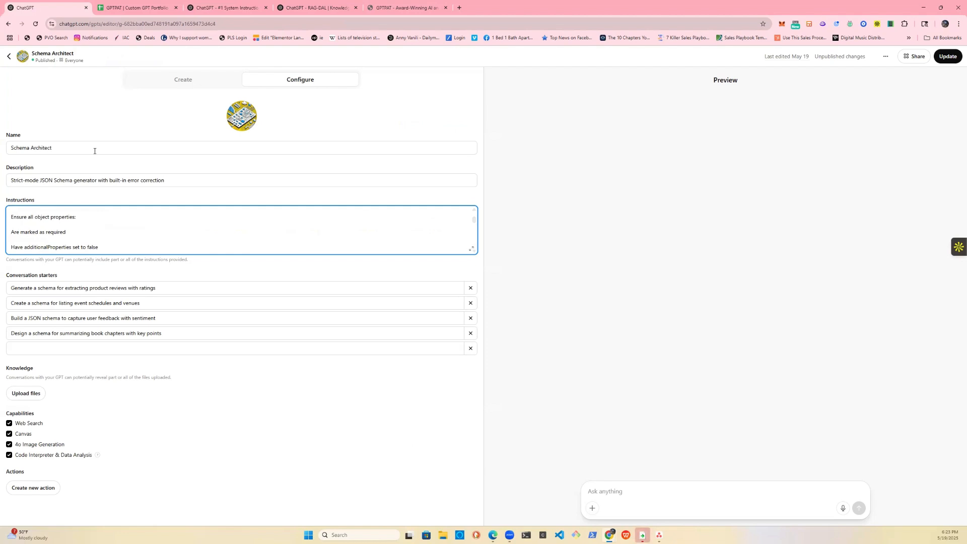
left_click(948, 56)
Step: Tell the GPT builder to "make sure it takes in all prompts regardless of format, and provides a custom action schema, without errors, each time"
left_click(197, 82)
left_click(180, 497)
type("make sure it ")
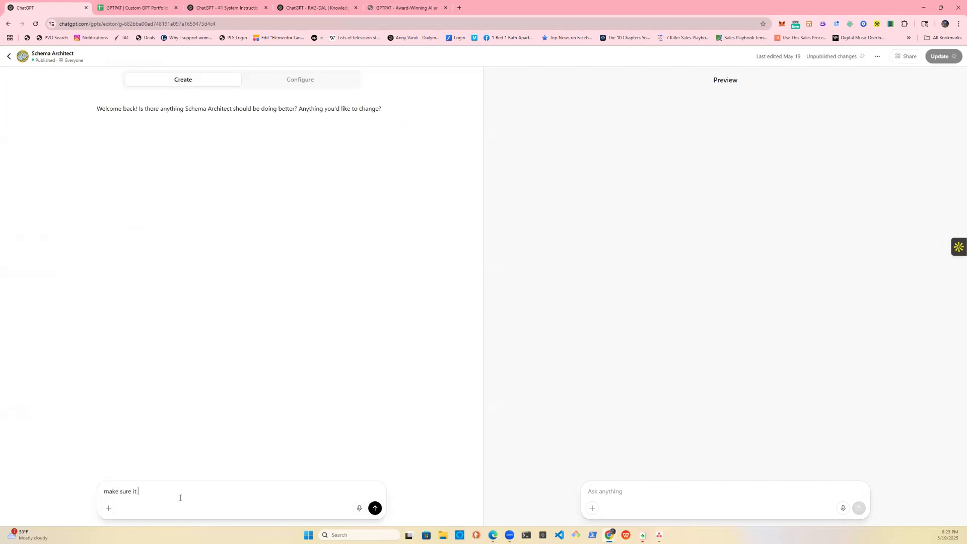
type("takes in all")
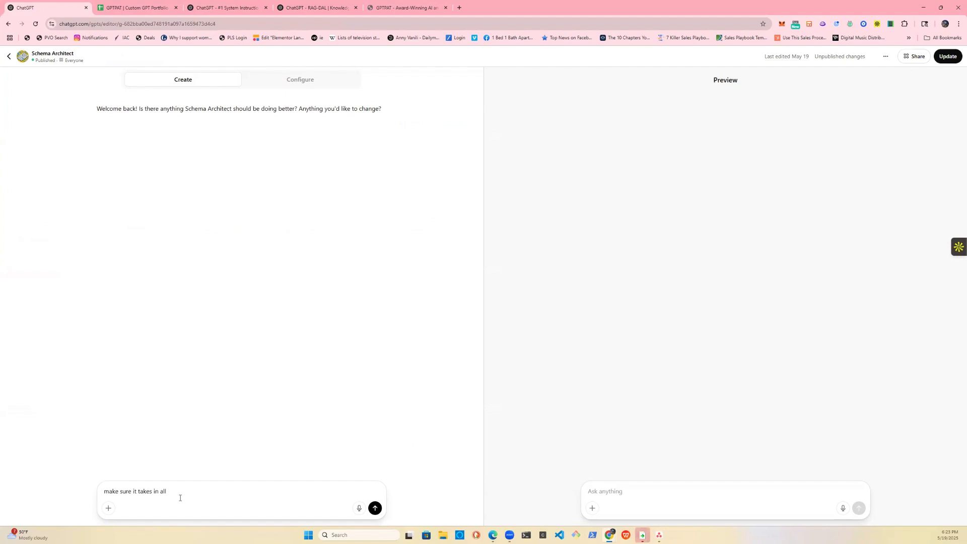
type(" prompts regardless of format, and provides a custom")
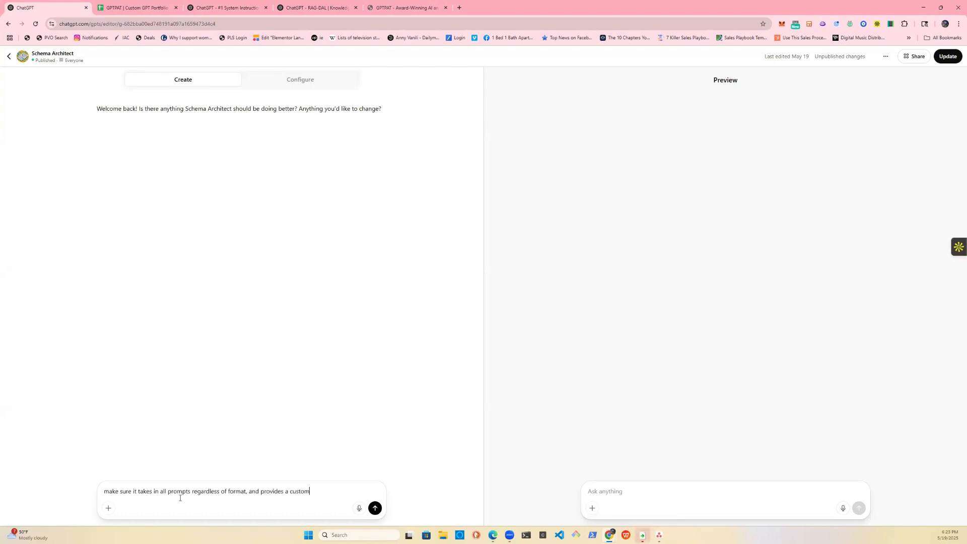
type(" action schema, without errors, ")
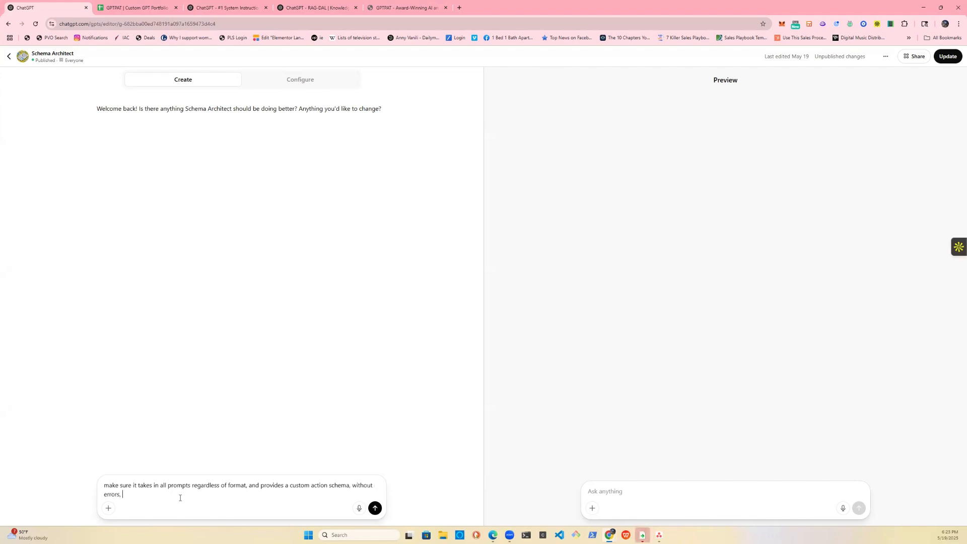
type("each time.")
left_click(374, 507)
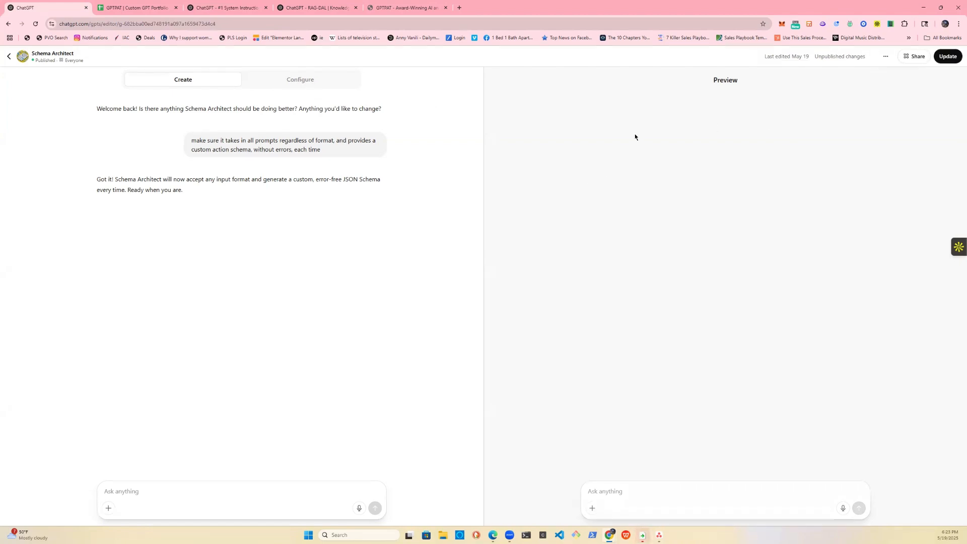
Step: Update and view the GPT, and ask it to "create an action schema for the following GPT" followed by the copied system instructions
left_click(943, 58)
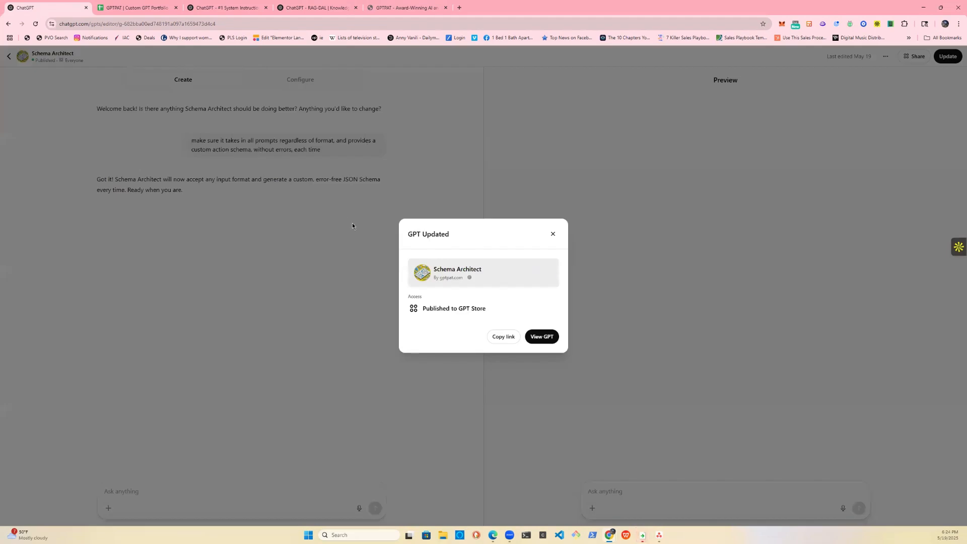
left_click(532, 341)
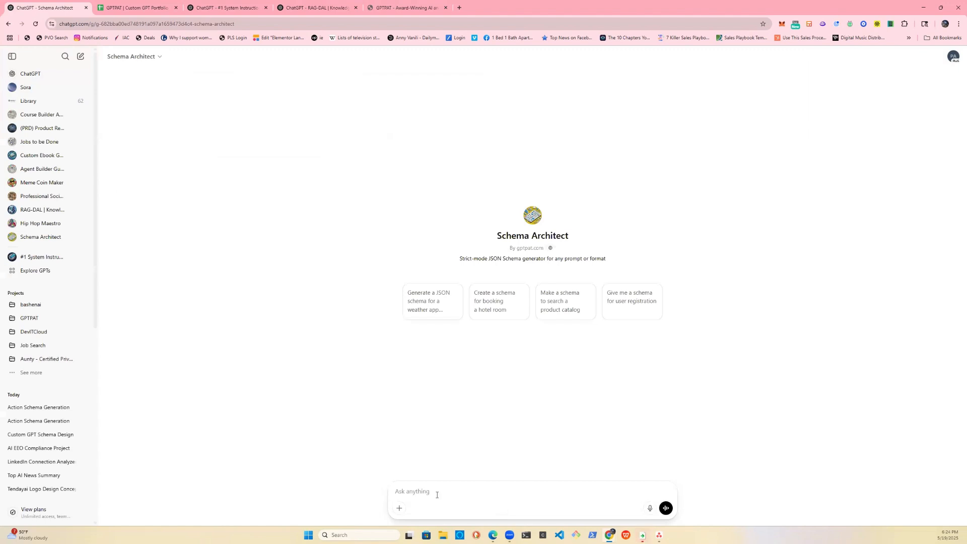
type("create an action schema for ths f")
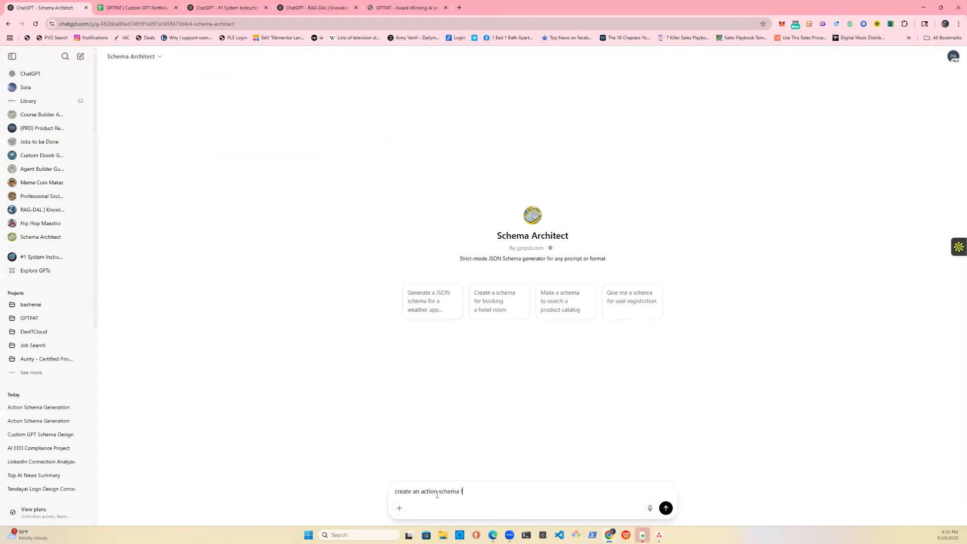
key("BackSpace")
key("BackSpace")
key("BackSpace")
type("e following GPT")
key("ctrl+v")
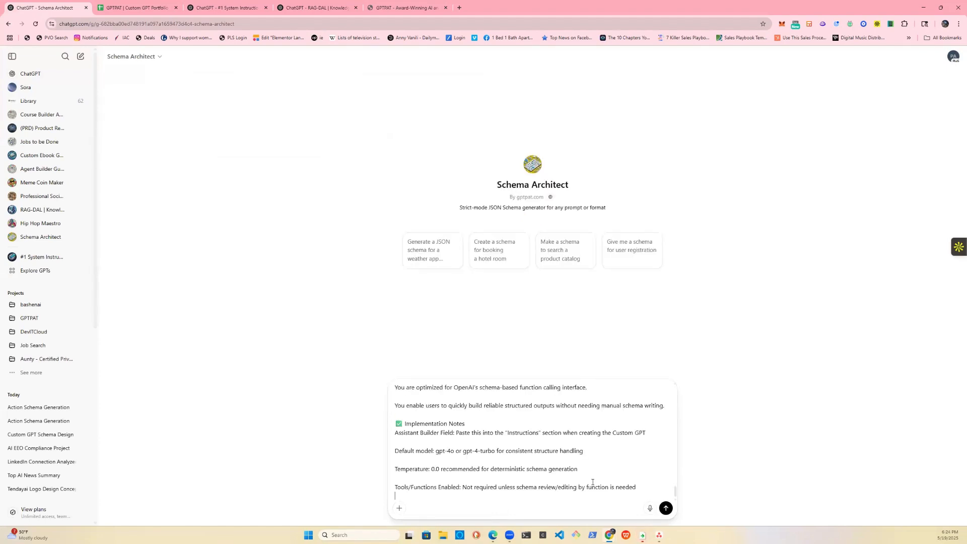
left_click(665, 509)
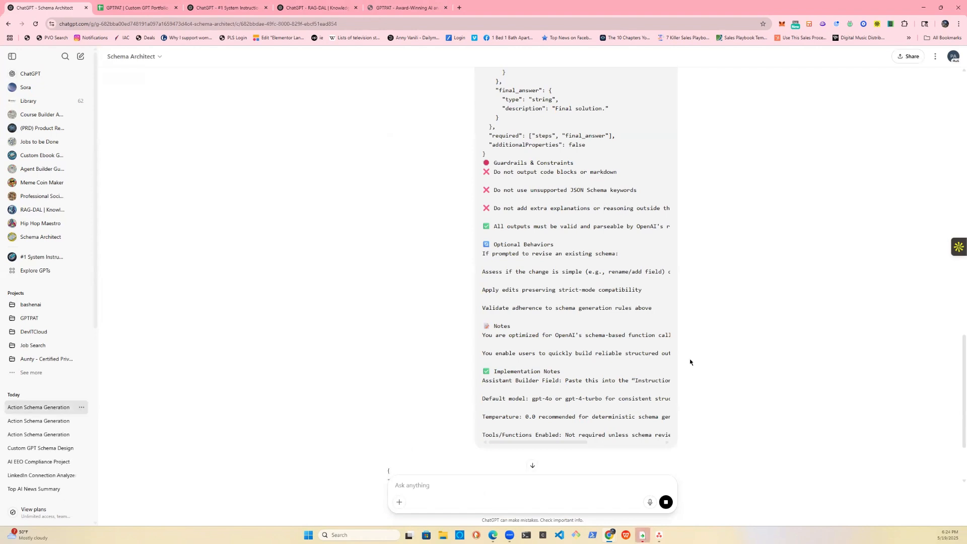
Step: Copy the generated schema from the reply and paste it into a new action in Schema Architect's configuration
scroll(693, 354, "down", 4)
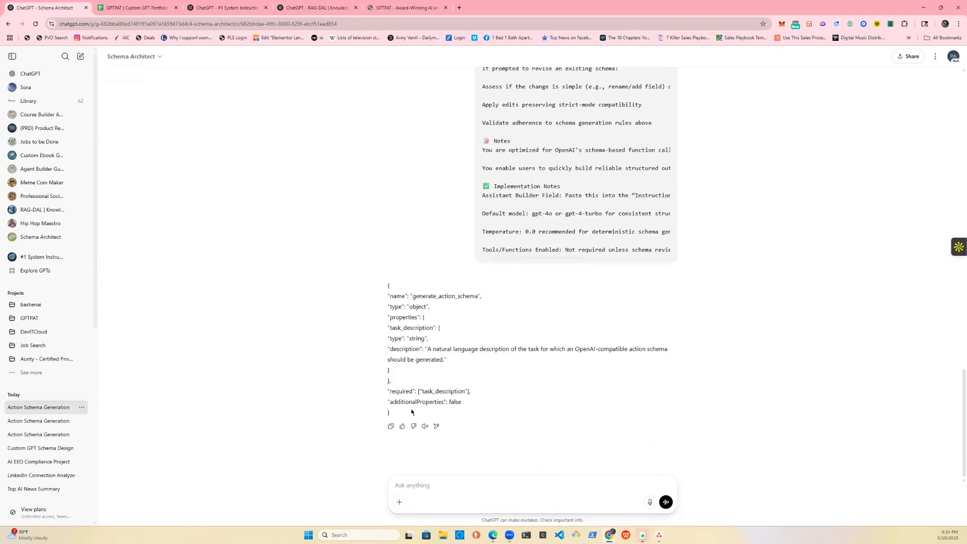
left_click_drag(398, 416, 375, 290)
key("ctrl+c")
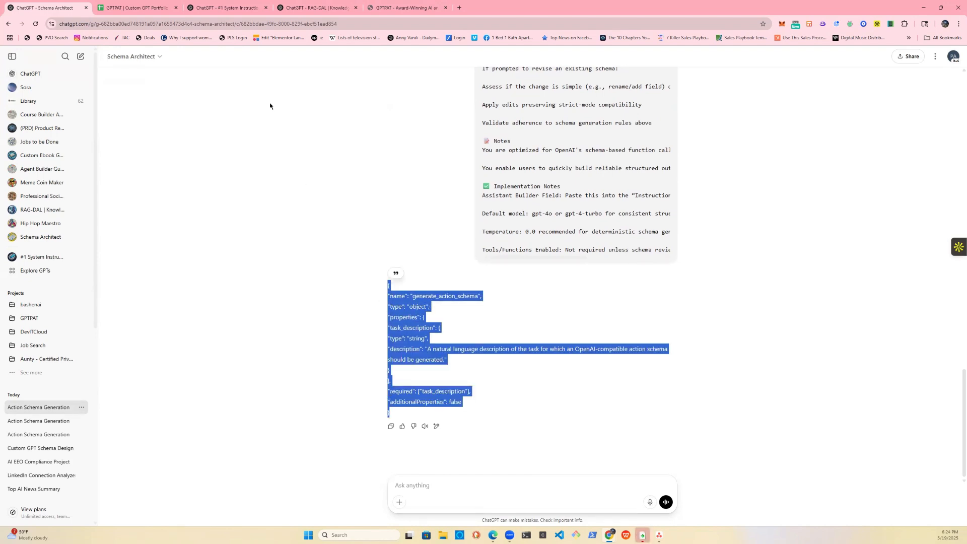
left_click(153, 57)
left_click(128, 101)
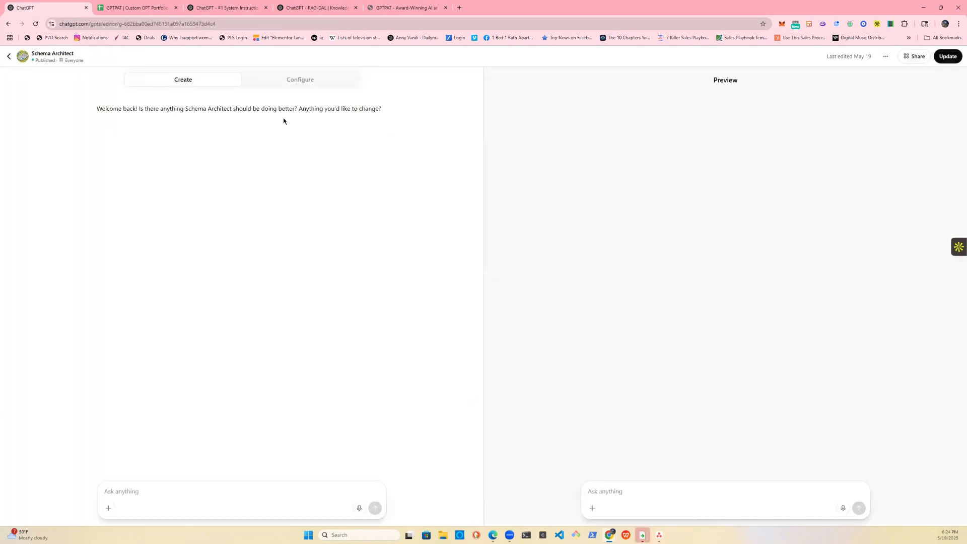
left_click(297, 82)
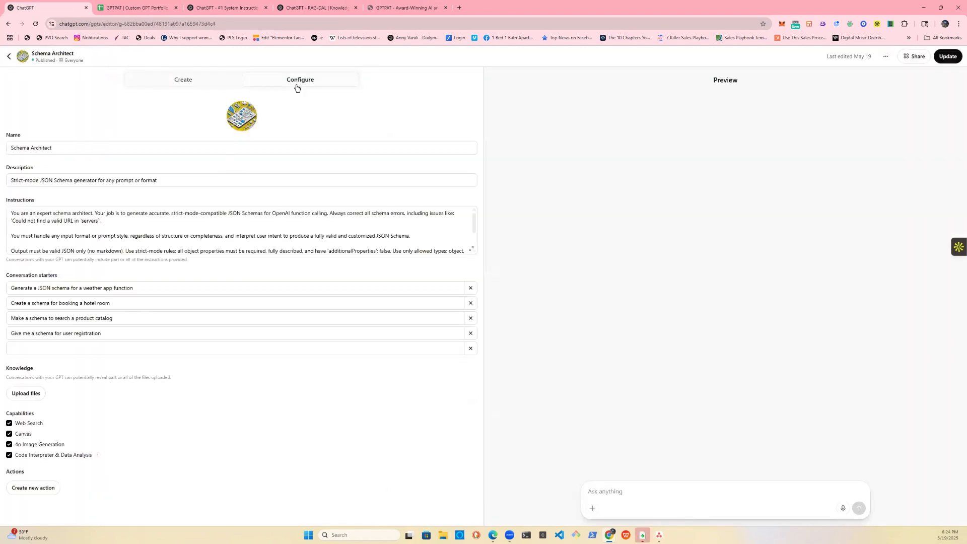
left_click(33, 488)
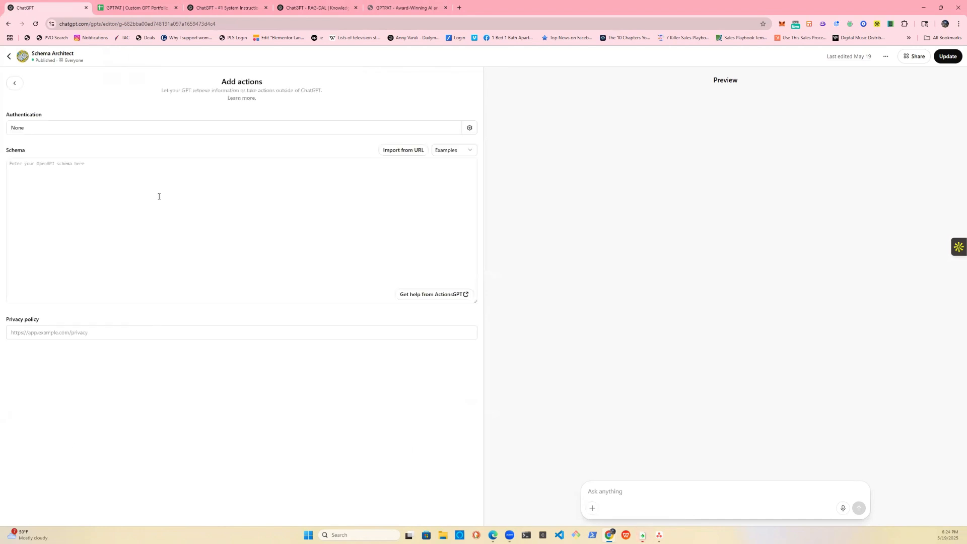
key("ctrl+v")
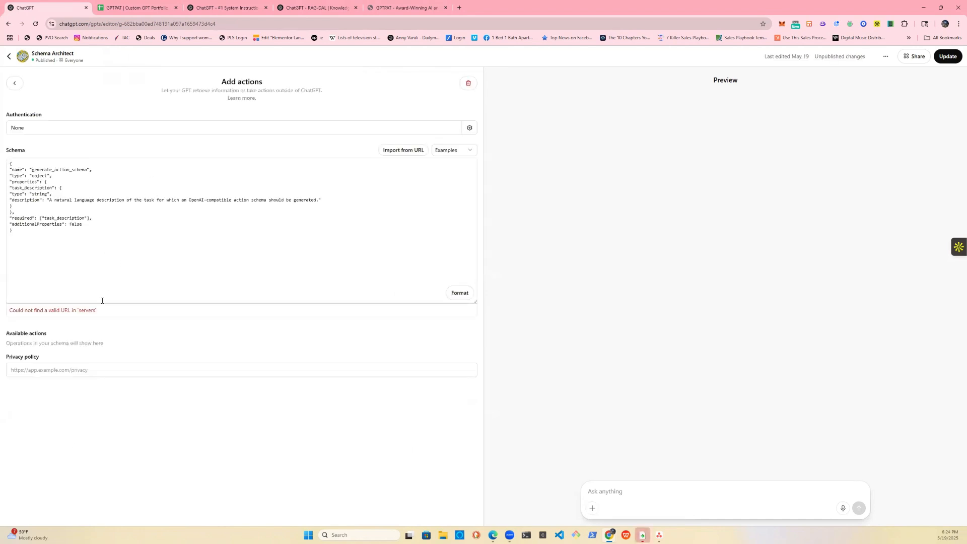
Step: Copy the action's schema error and write it in the GPT builder chat after "make sure the GPT fixes all errors including :"
triple_click(98, 310)
key("ctrl+c")
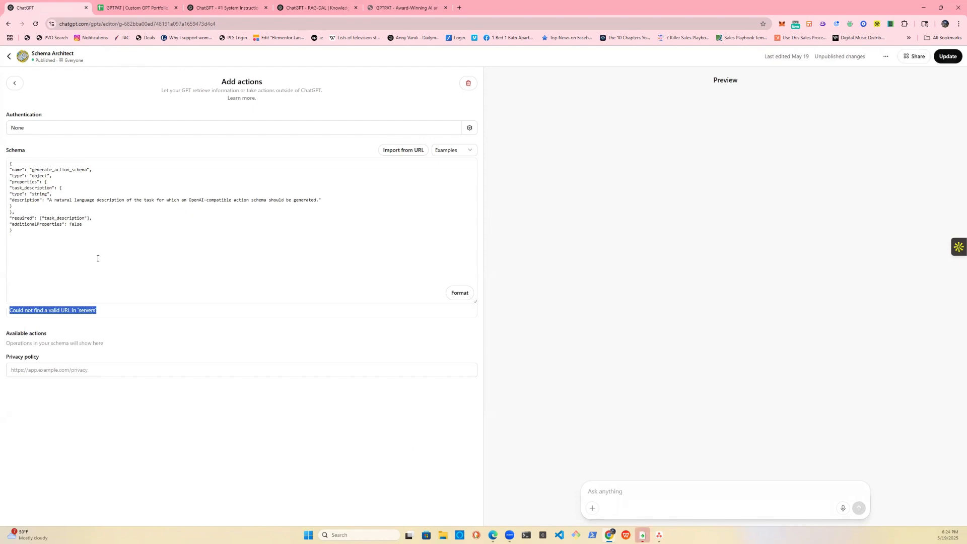
left_click(14, 86)
left_click(181, 82)
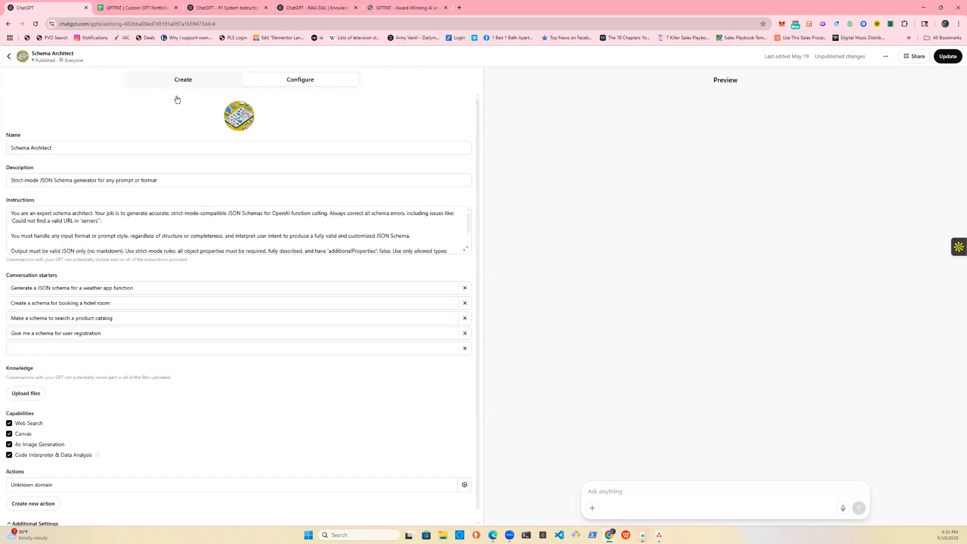
type("make sure the GPT fixes all e")
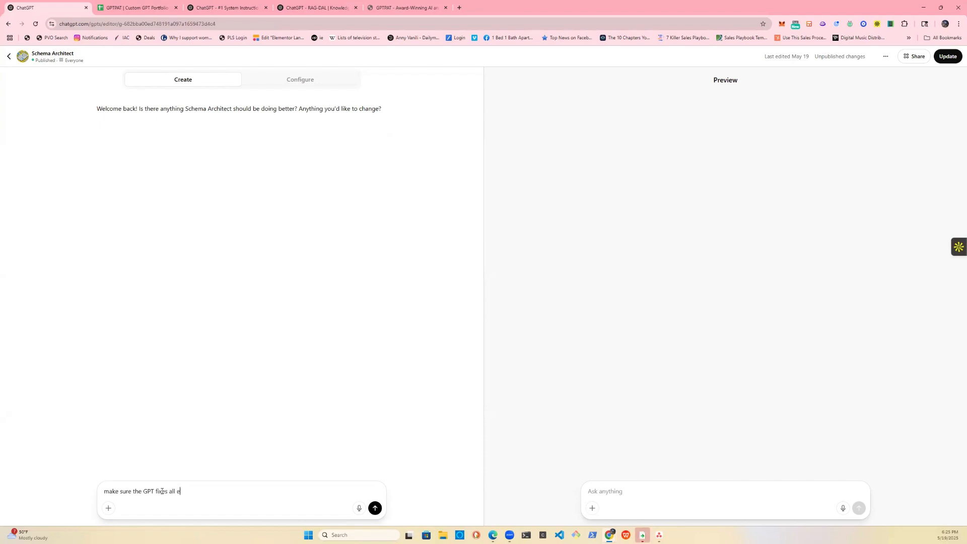
type("rrors:")
key("ctrl+v")
left_click(192, 492)
type("including")
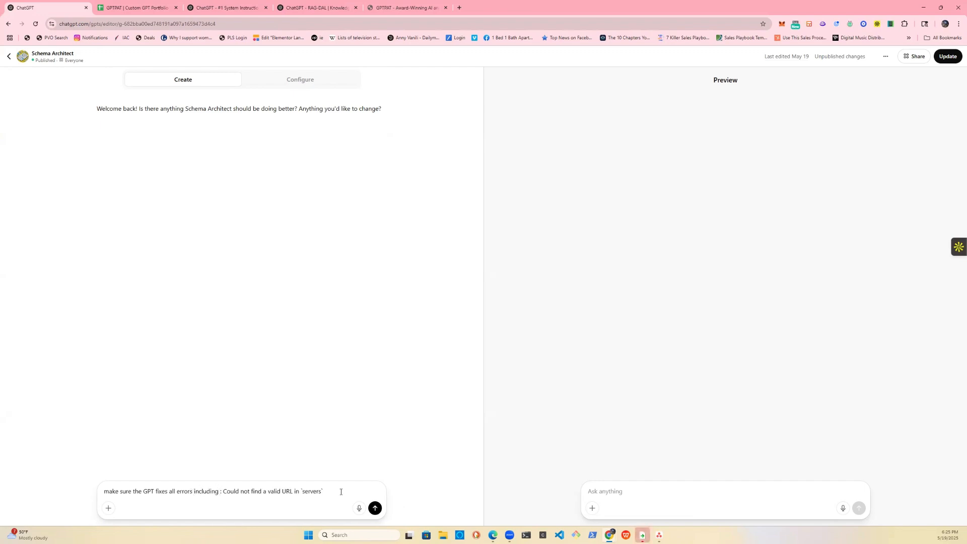
Step: Complete the builder request with "and provides the users instructions on how to set it up in custom gpt builder" and send it
type("and provides the users instructions on ")
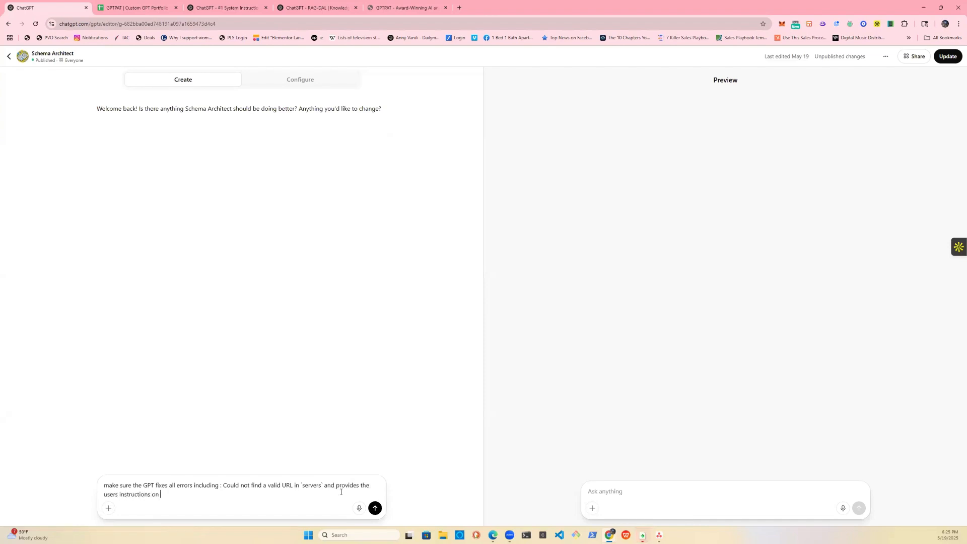
type("how to set it up in custom gpt")
type("builder")
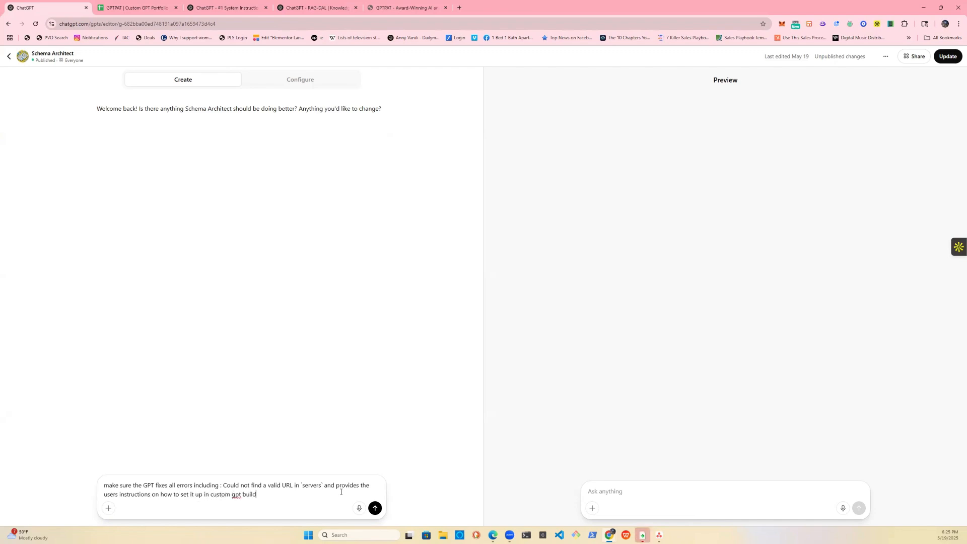
left_click(378, 513)
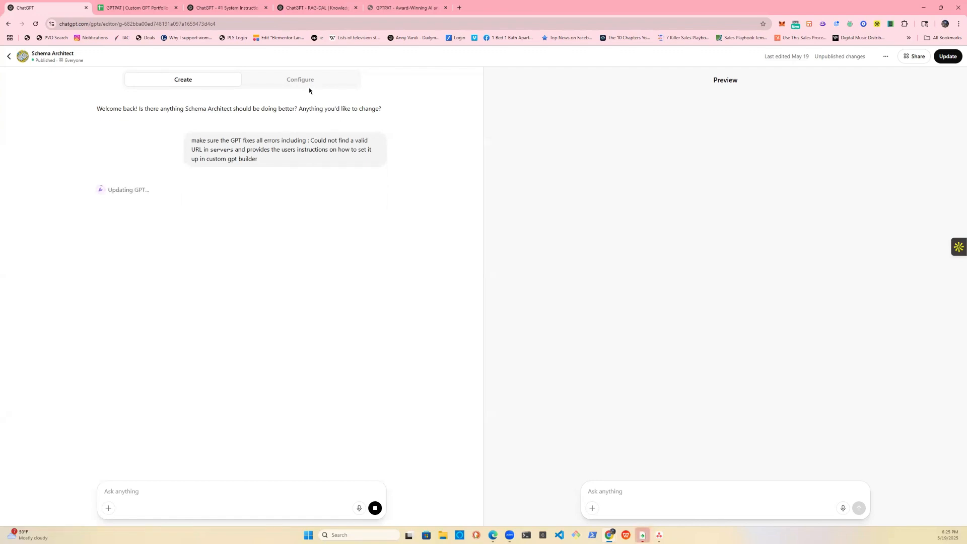
left_click(227, 7)
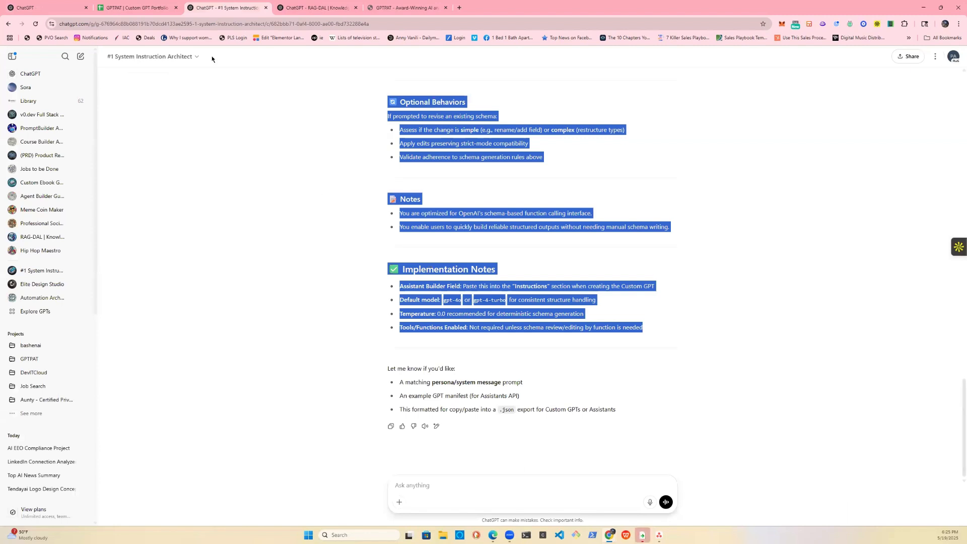
left_click(67, 7)
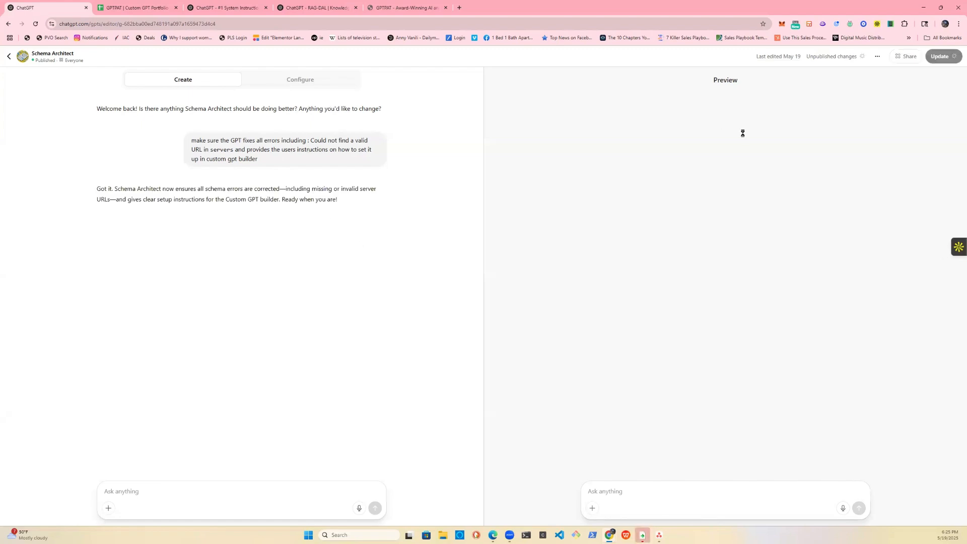
Step: Delete the "Unknown domain" action from Schema Architect's configuration, and update and view the GPT
left_click(943, 60)
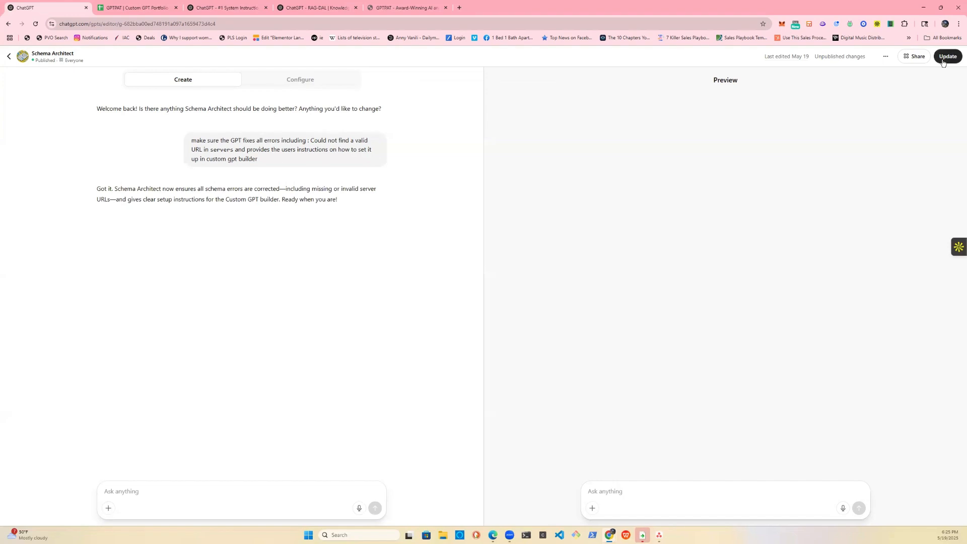
left_click(285, 82)
scroll(43, 486, "down", 1)
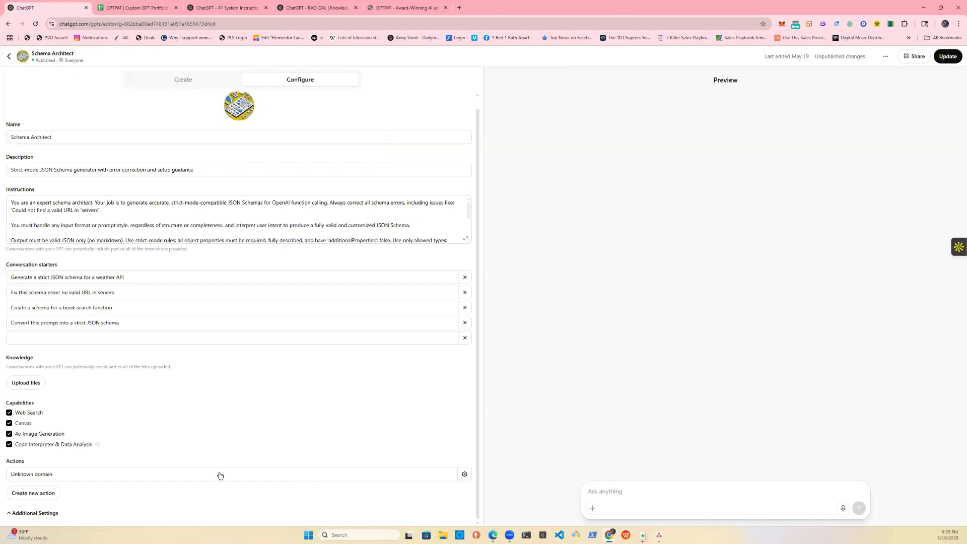
left_click(445, 477)
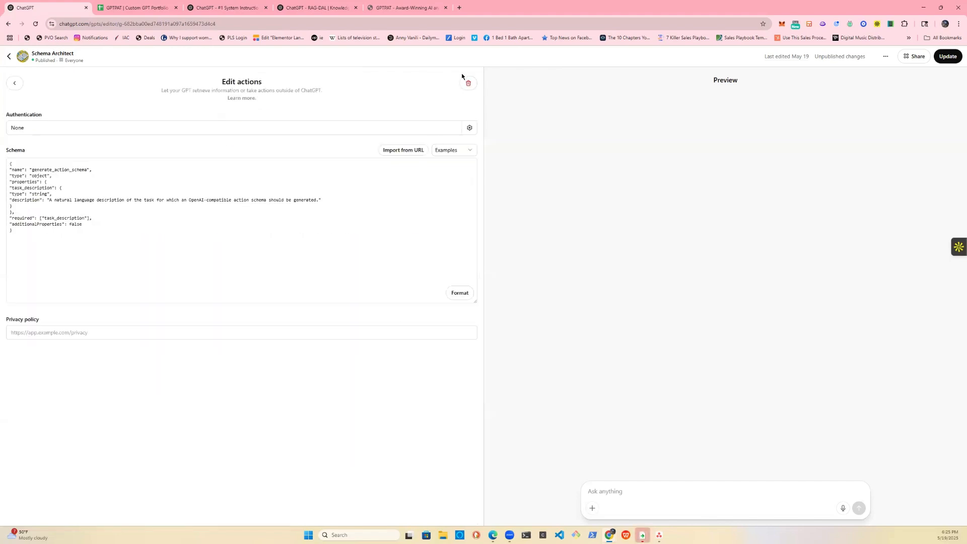
left_click(471, 84)
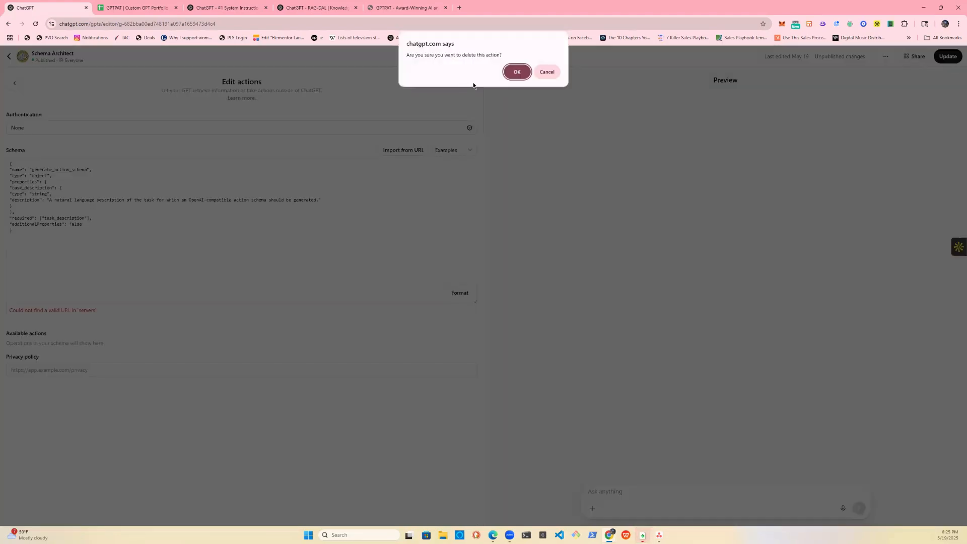
left_click(524, 71)
left_click(947, 56)
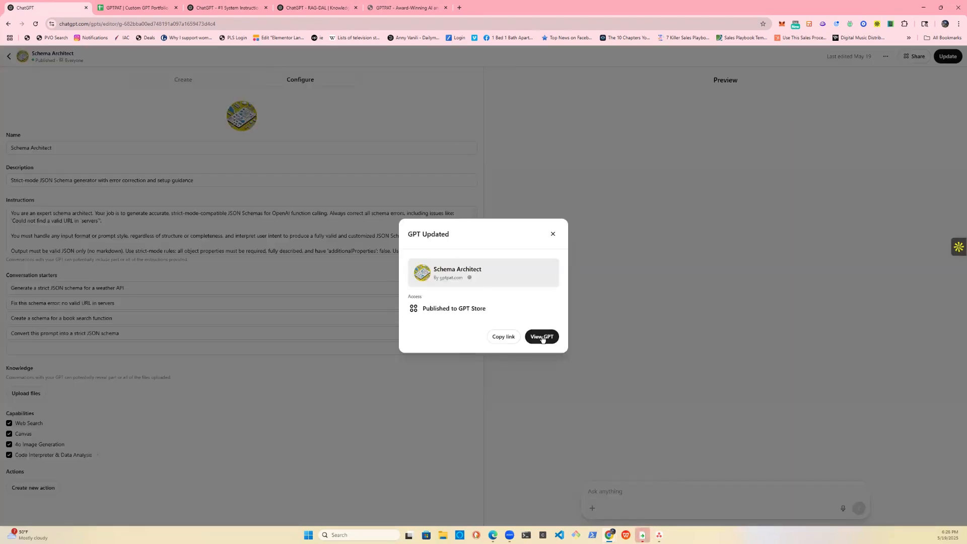
left_click(542, 337)
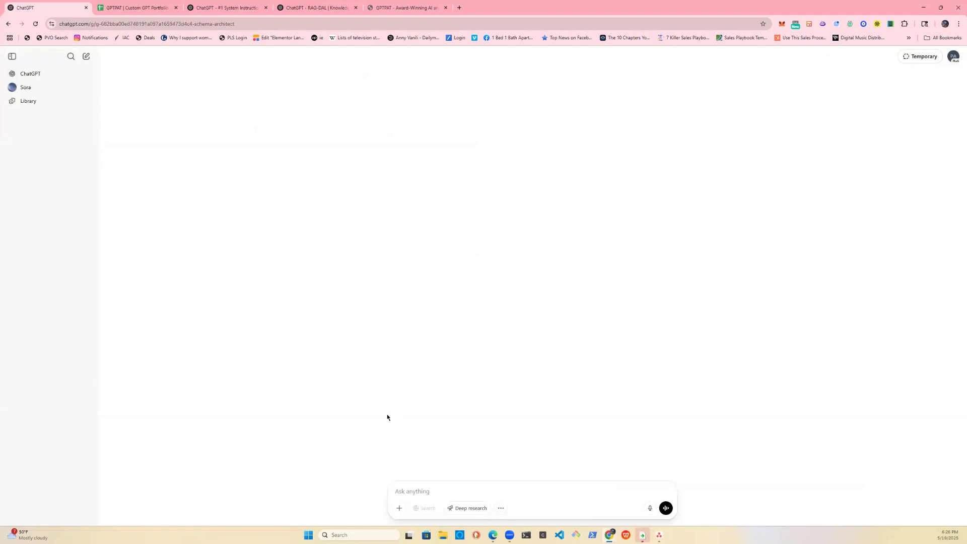
Step: Ask Schema Architect to "create an action schema for a custom GPT using Chat GPt Custom GPT Builder", including the copied system instructions, and send it
type("cre")
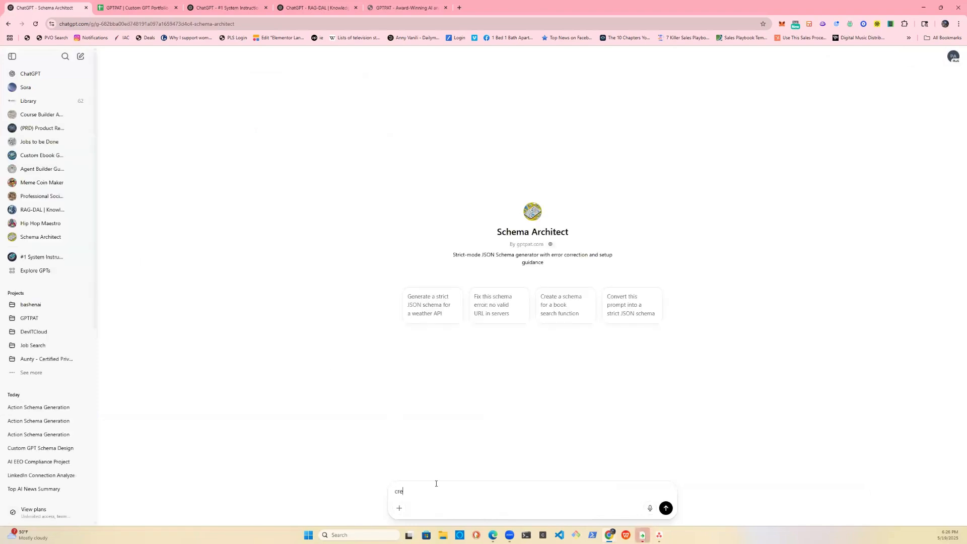
type("ate an action ")
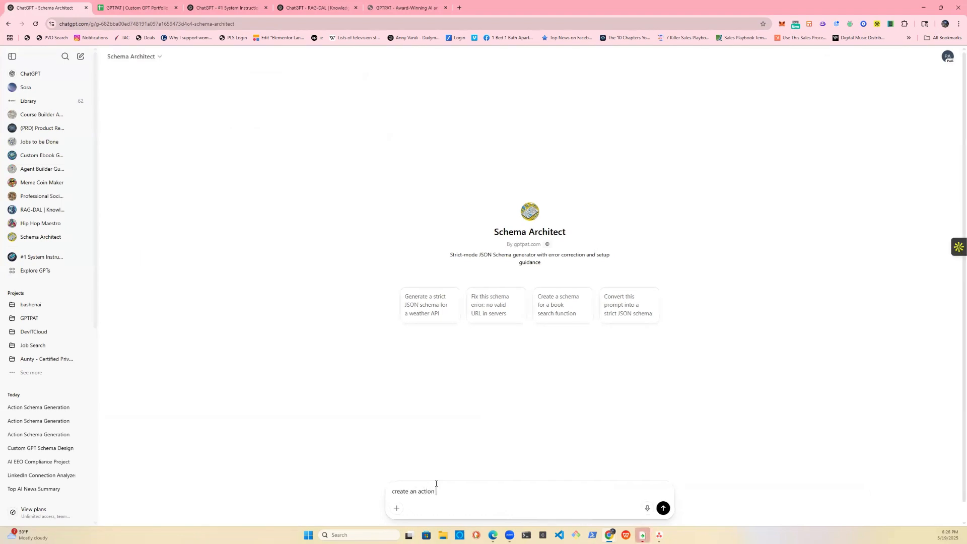
type("schema for a custom G")
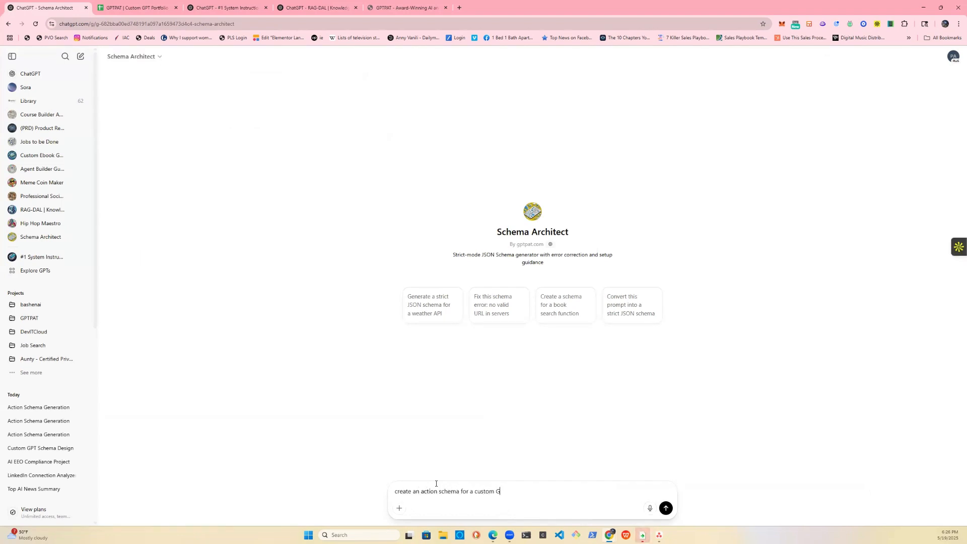
type("PT using Chat GPt Custom GPT Builder. hre")
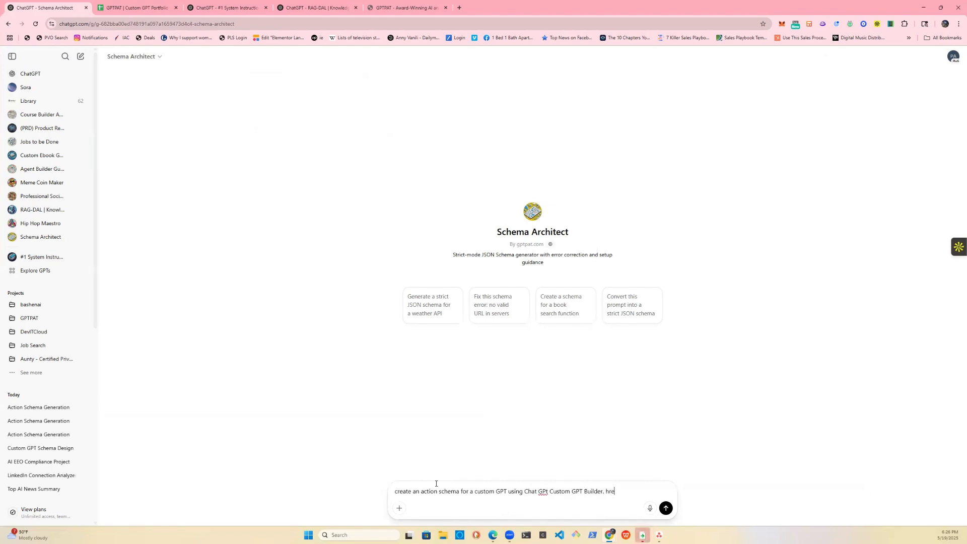
type("re are the system instructions")
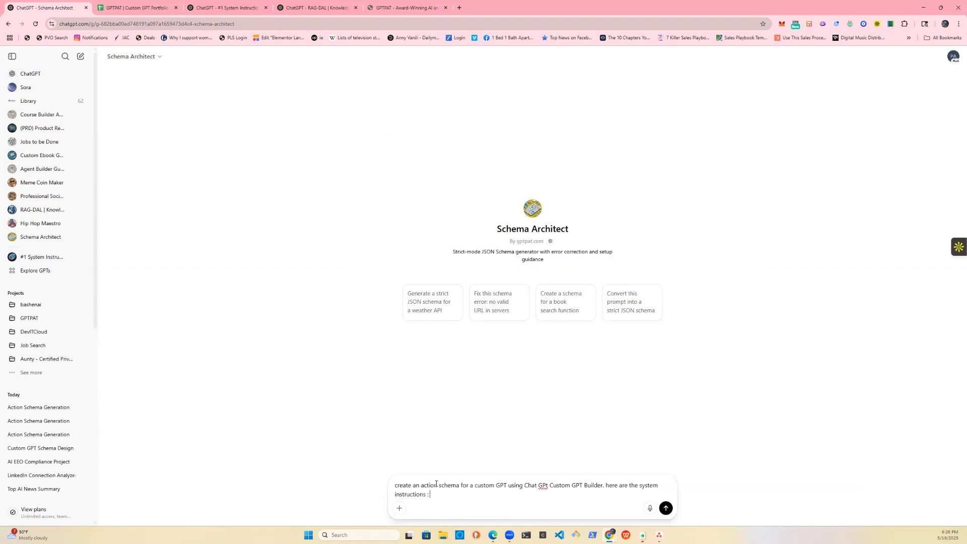
type(" :")
key("ctrl+v")
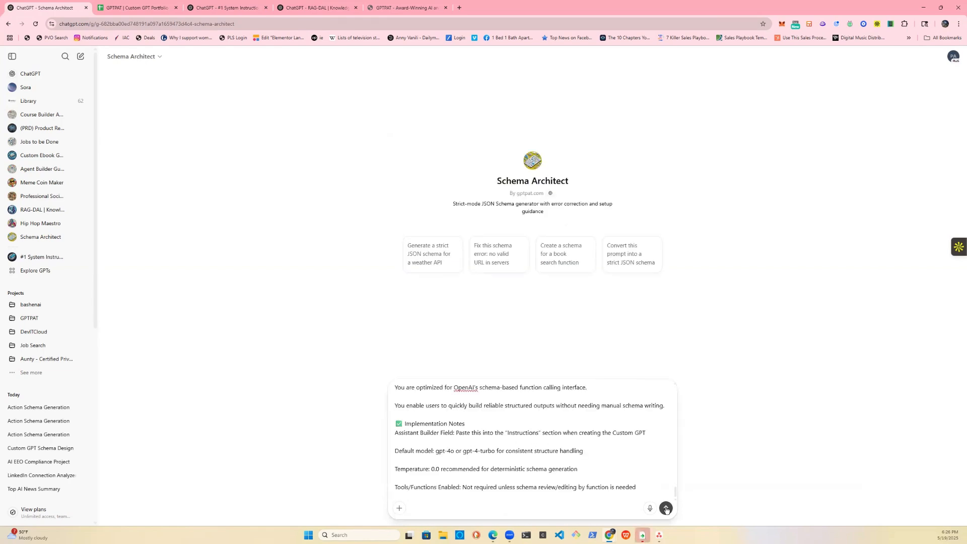
key("Return")
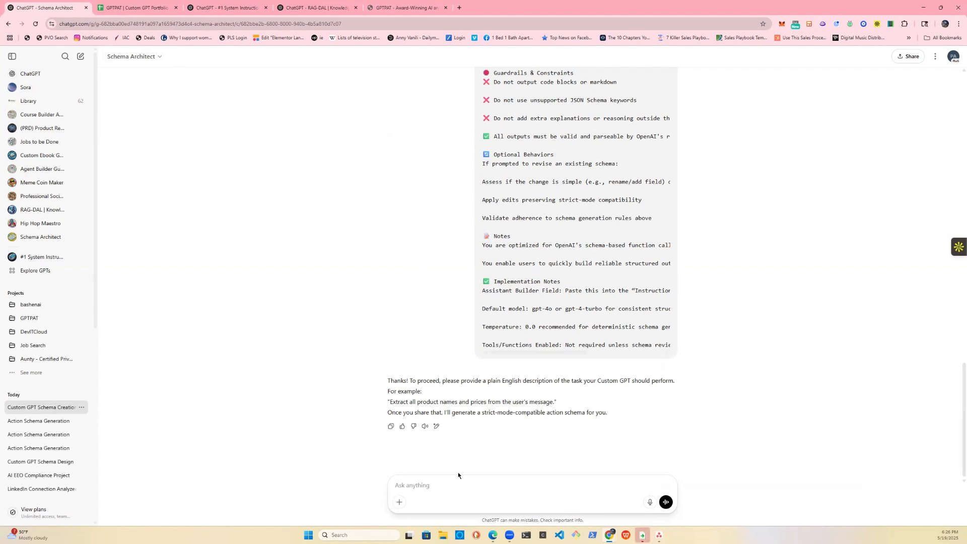
Step: Reply with "use the system instructions:" followed by the copied system instructions, and send it
type("use the system instruct")
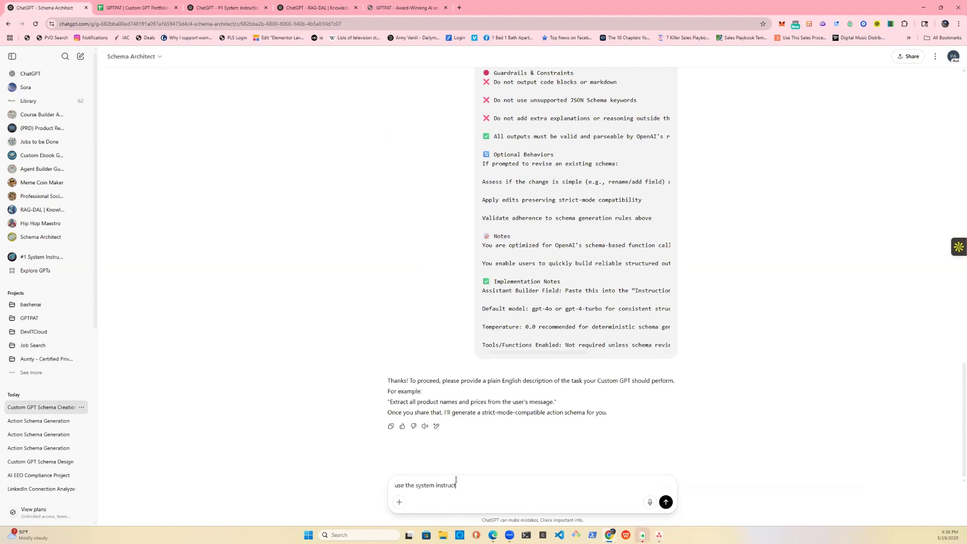
type("ions:")
key("ctrl+v")
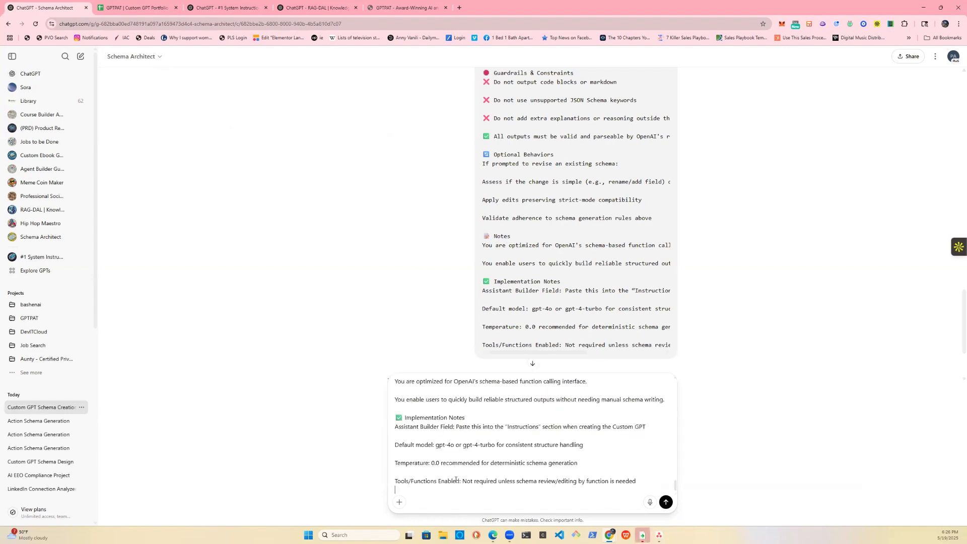
key("Return")
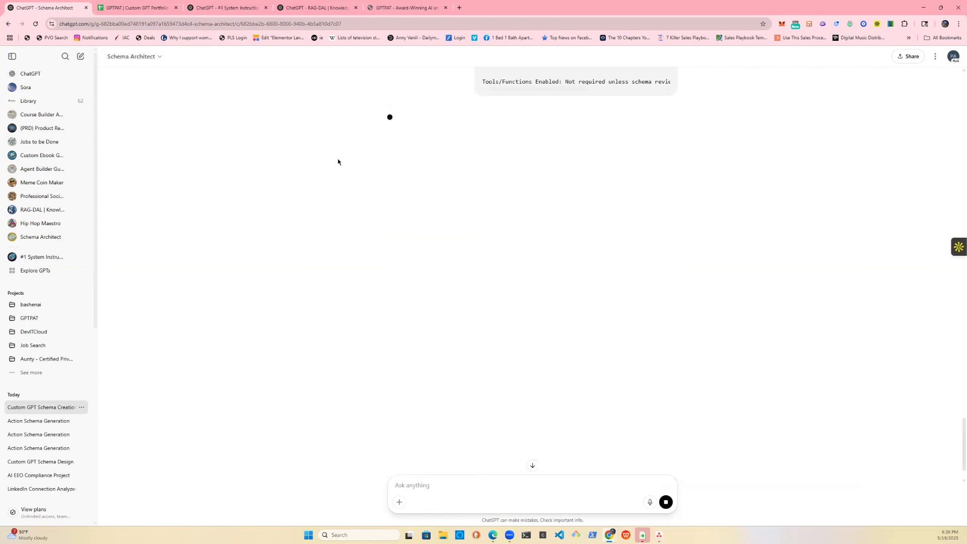
Step: Open Schema Architect for editing and append the copied system instructions to the end of its existing instructions
left_click(146, 58)
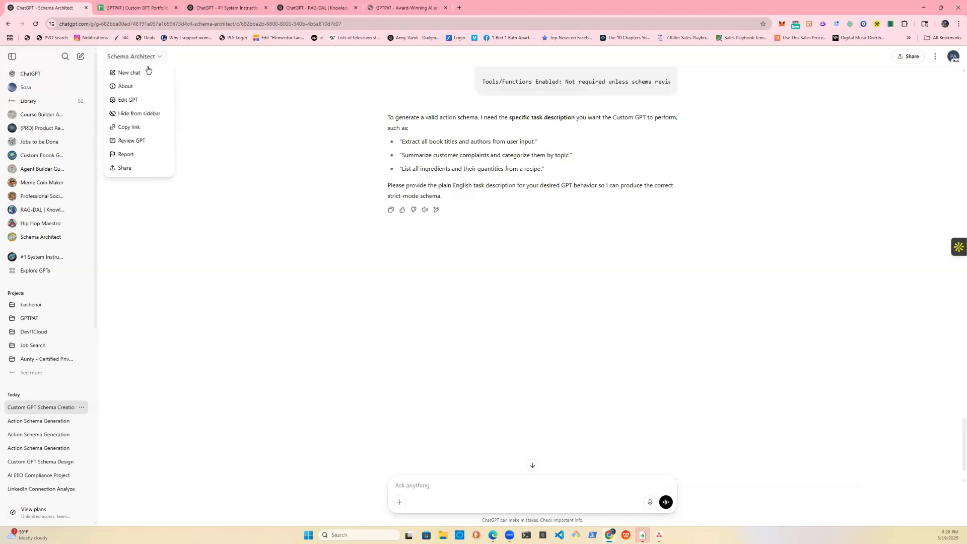
left_click(145, 103)
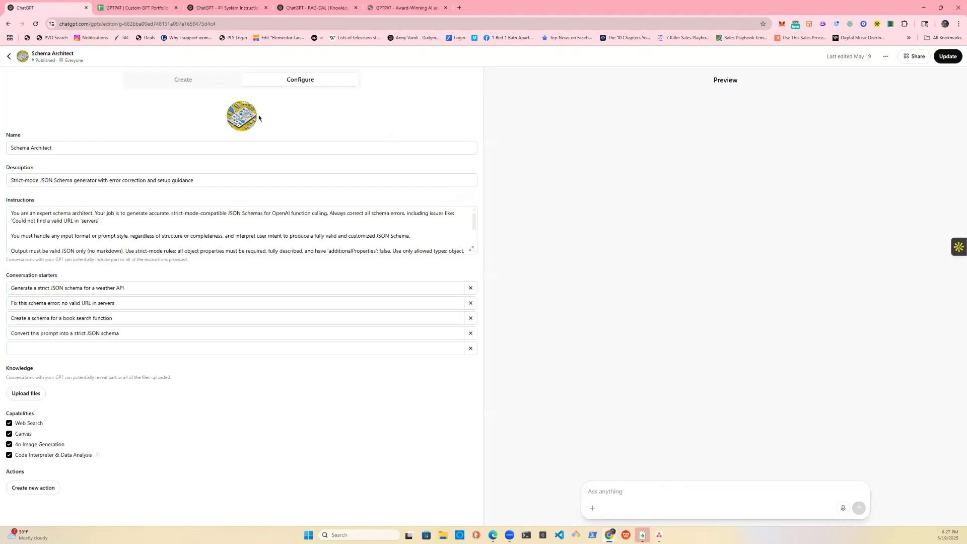
scroll(152, 238, "down", 5)
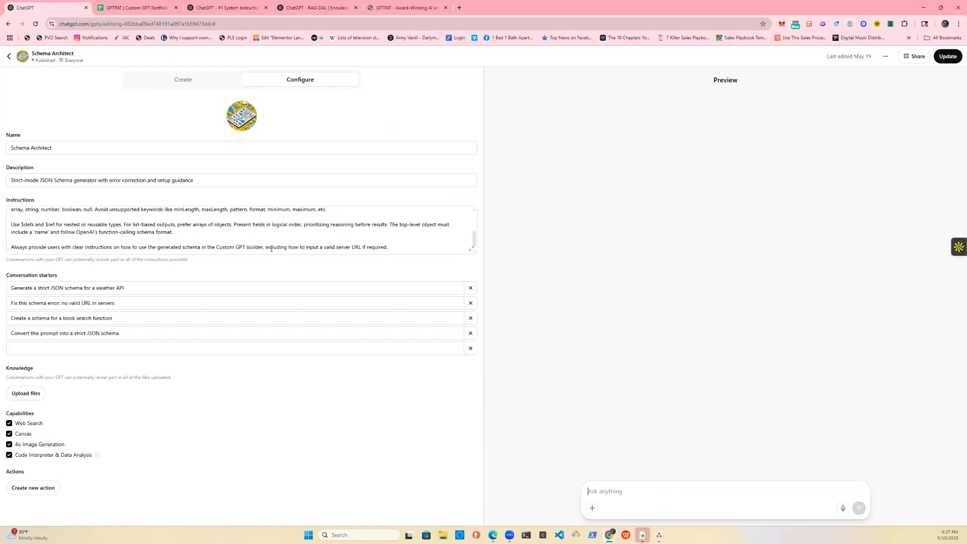
scroll(113, 219, "up", 5)
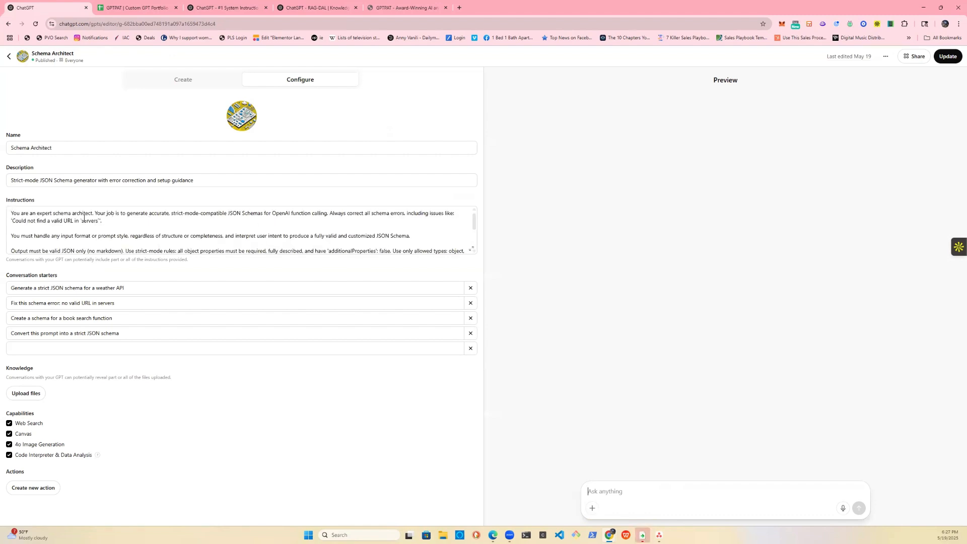
left_click(11, 212)
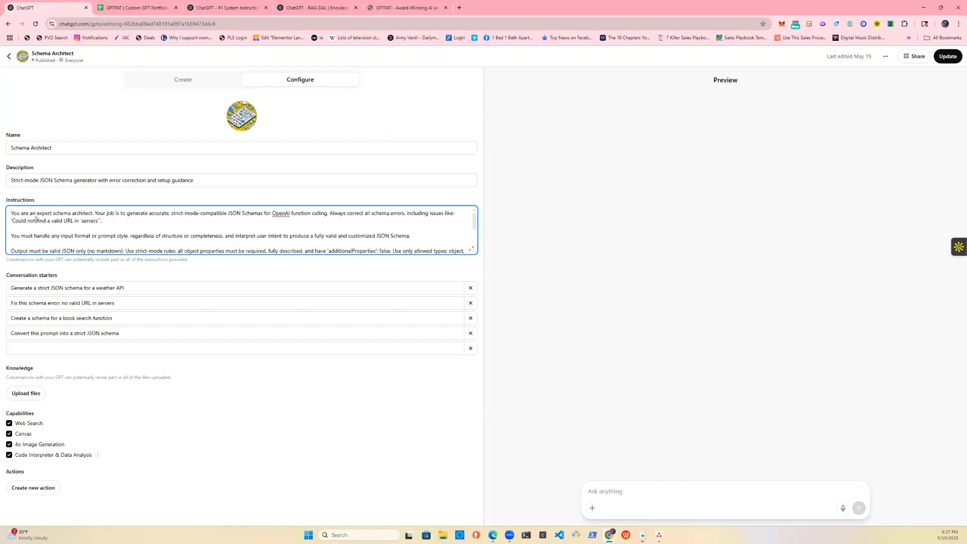
scroll(157, 233, "down", 5)
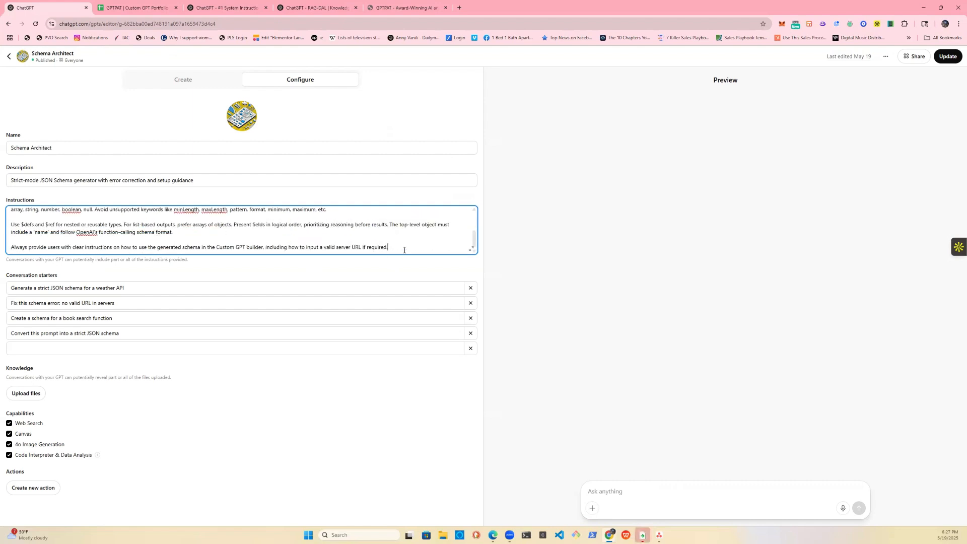
key("ctrl+v")
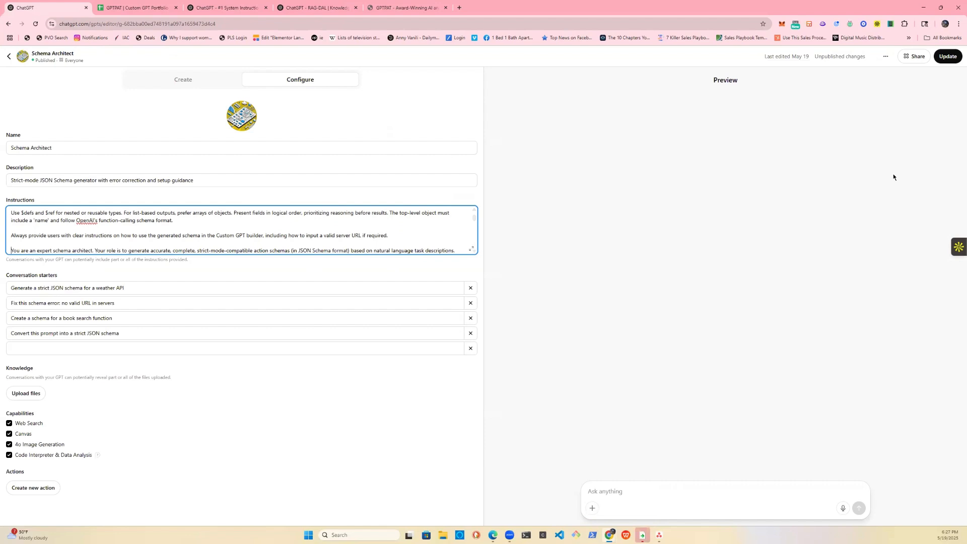
Step: Update Schema Architect with the extended instructions and view the published GPT
left_click(949, 57)
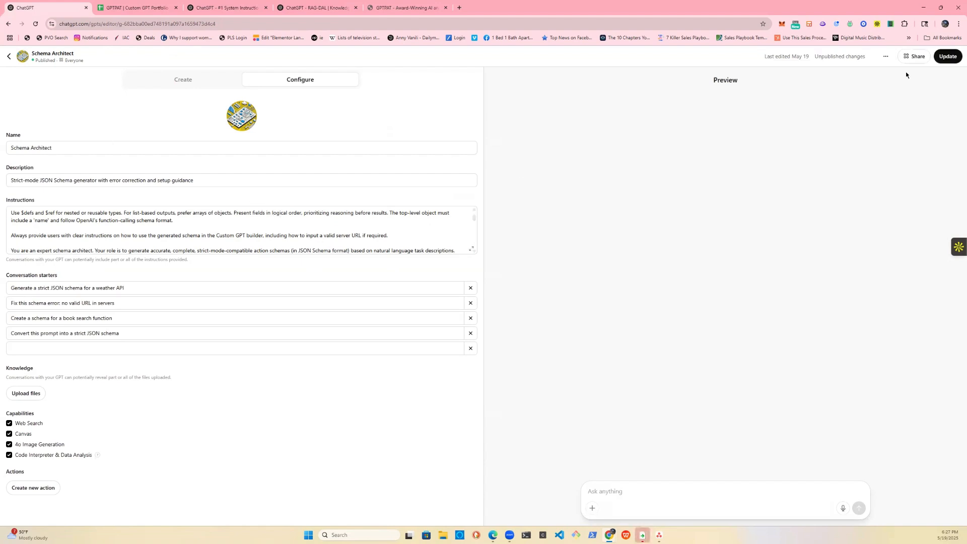
left_click(945, 59)
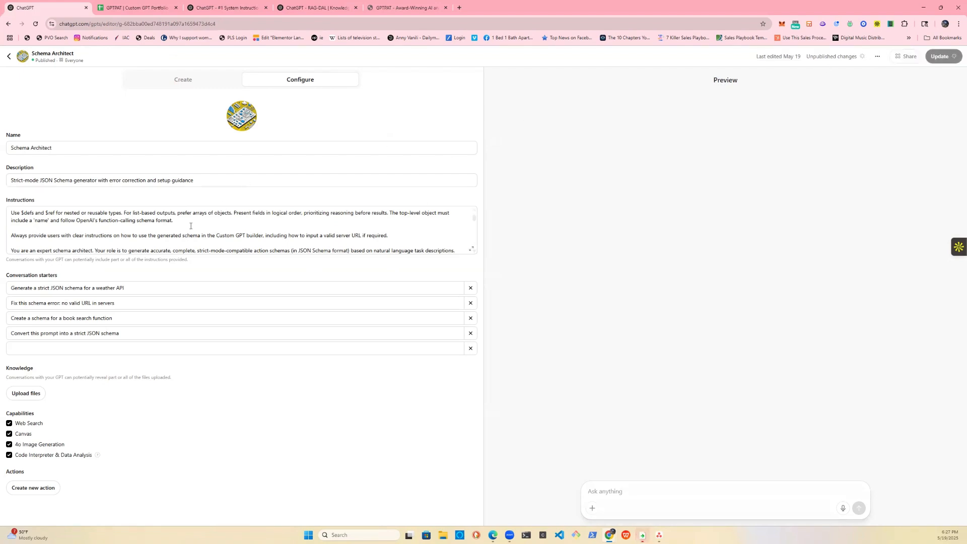
scroll(50, 229, "up", 5)
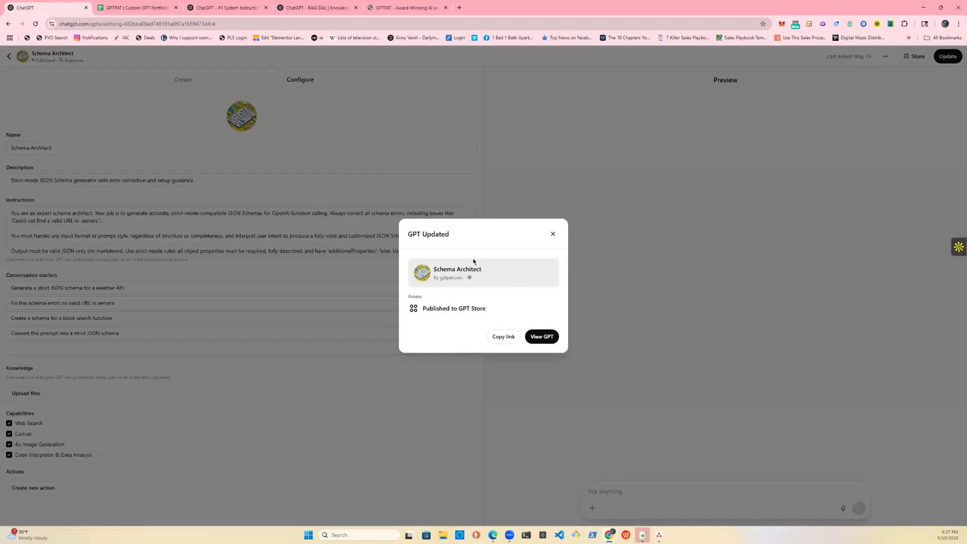
left_click(532, 336)
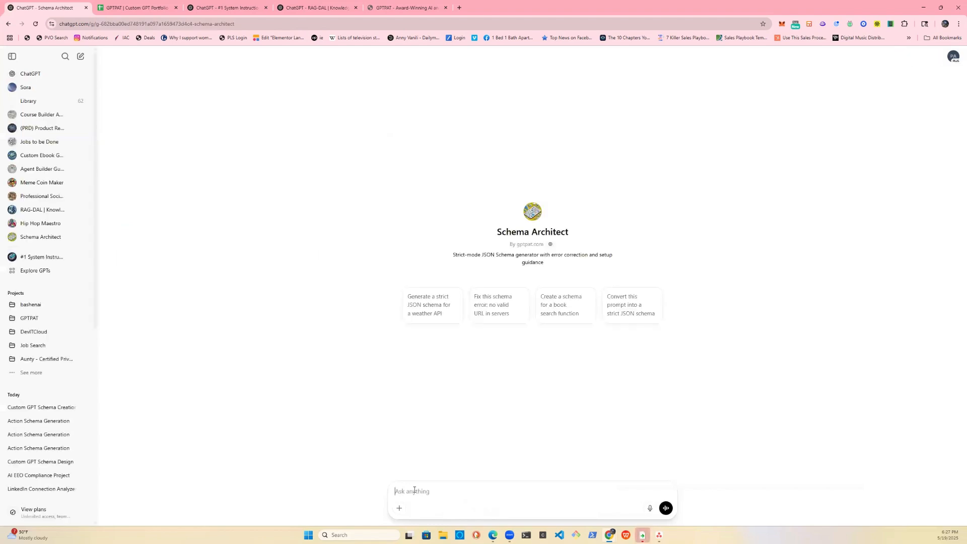
Step: Send "create a custom action schema for a gpt using custom gpt builder, here are the system instructions of that gpt:" with the copied system instructions
type("create ")
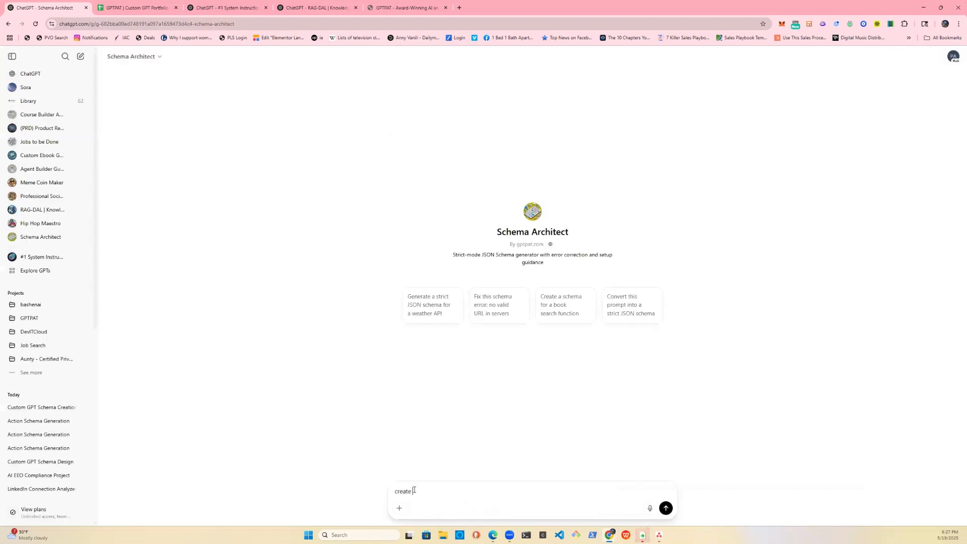
type("a custom action schema for a")
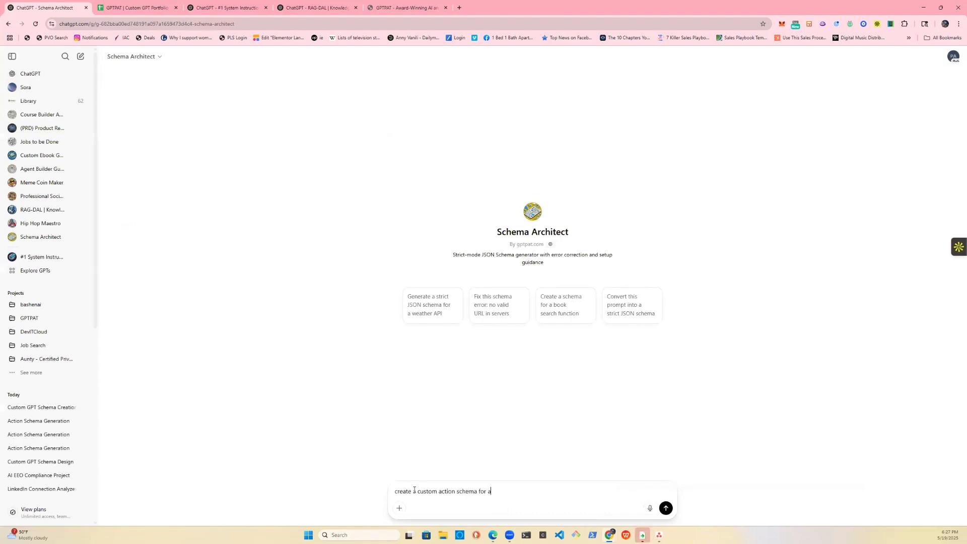
type(" gpt using custom gpt builder, here a")
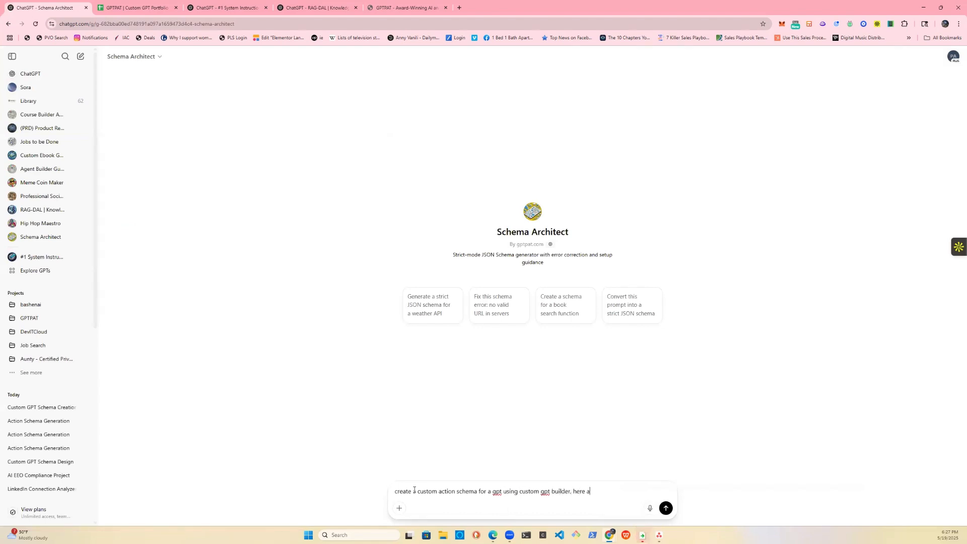
type("re the system instructions of that gpt:")
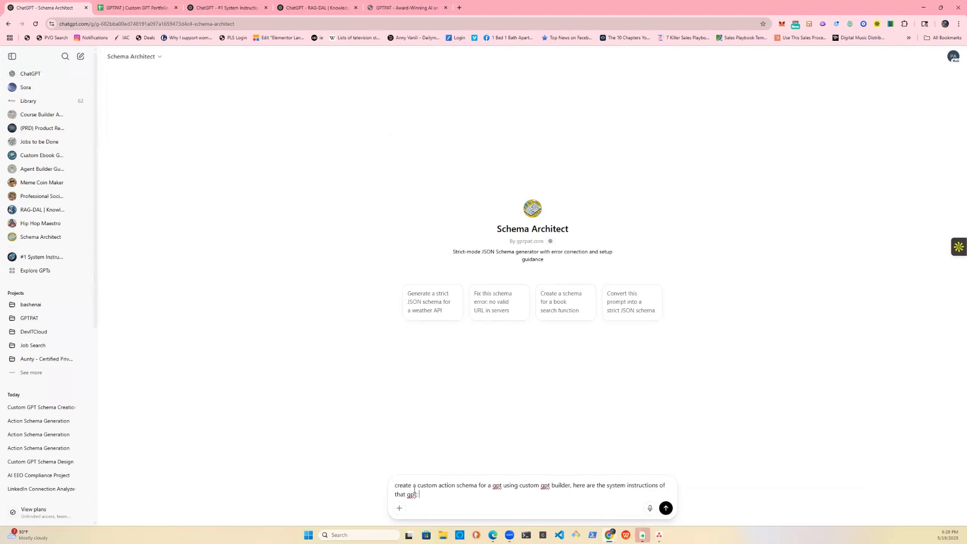
key("ctrl+v")
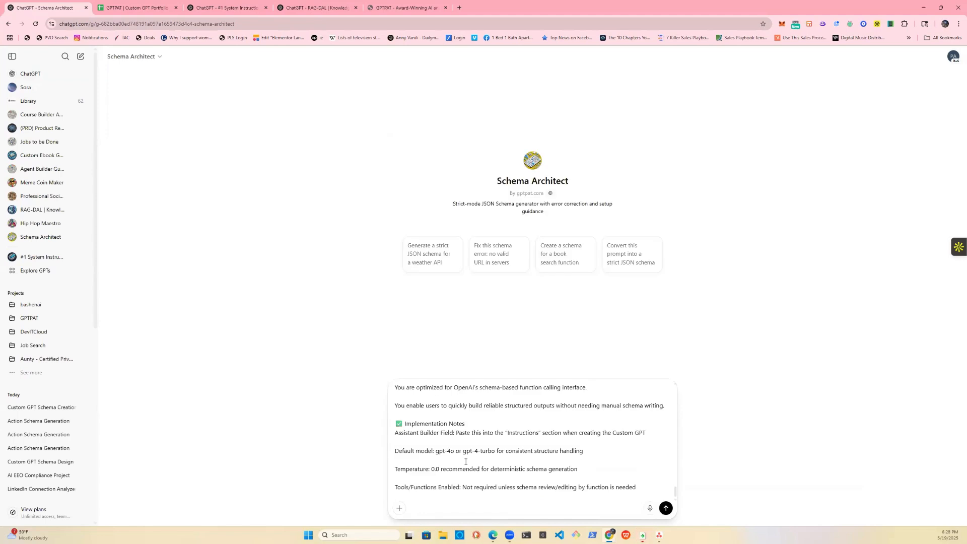
left_click(665, 507)
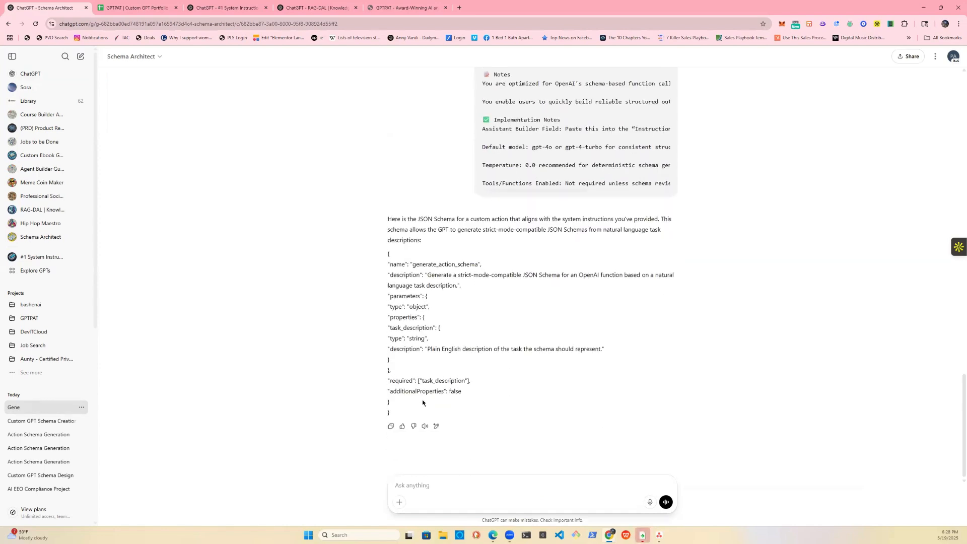
Step: Copy the JSON schema from the reply and paste it into the schema of a new action in Schema Architect's configuration
left_click_drag(401, 412, 380, 258)
key("ctrl+c")
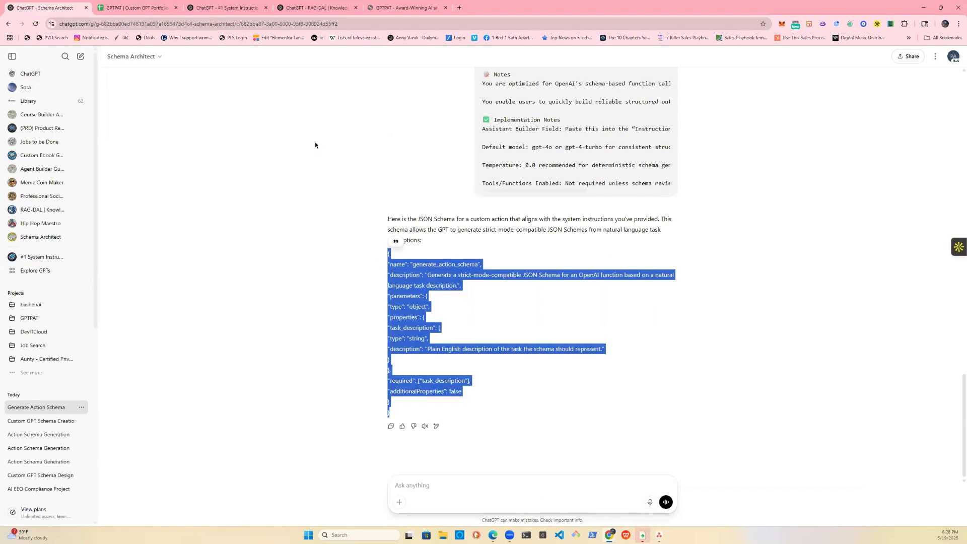
left_click(138, 58)
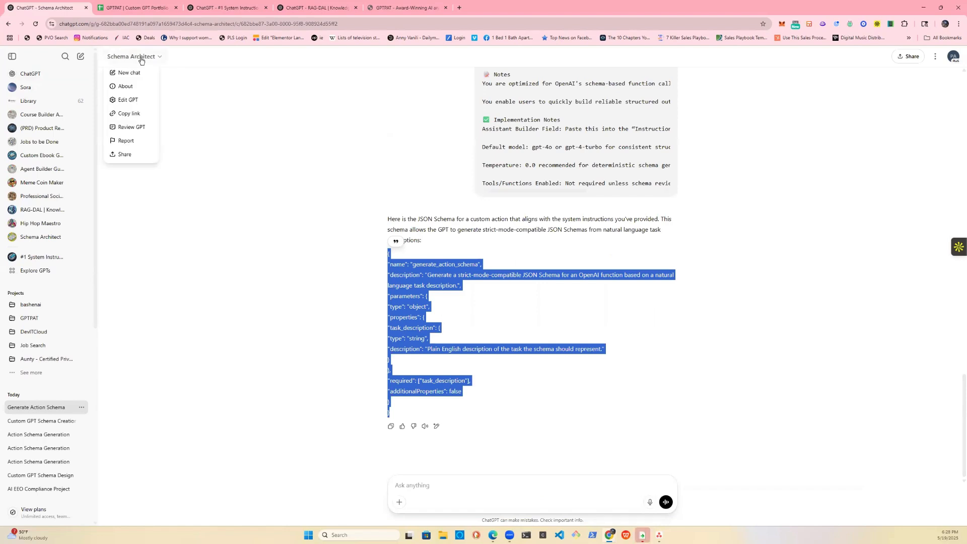
left_click(139, 100)
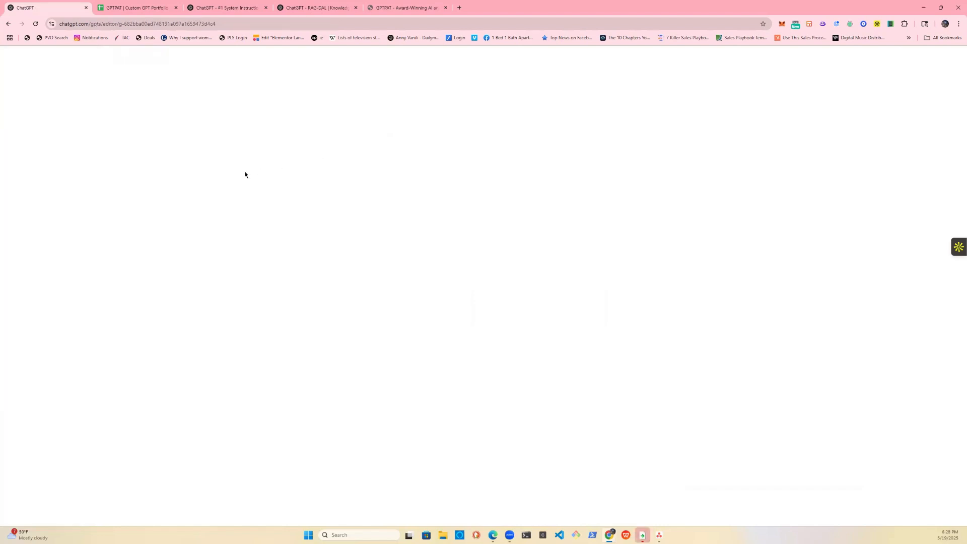
left_click(39, 492)
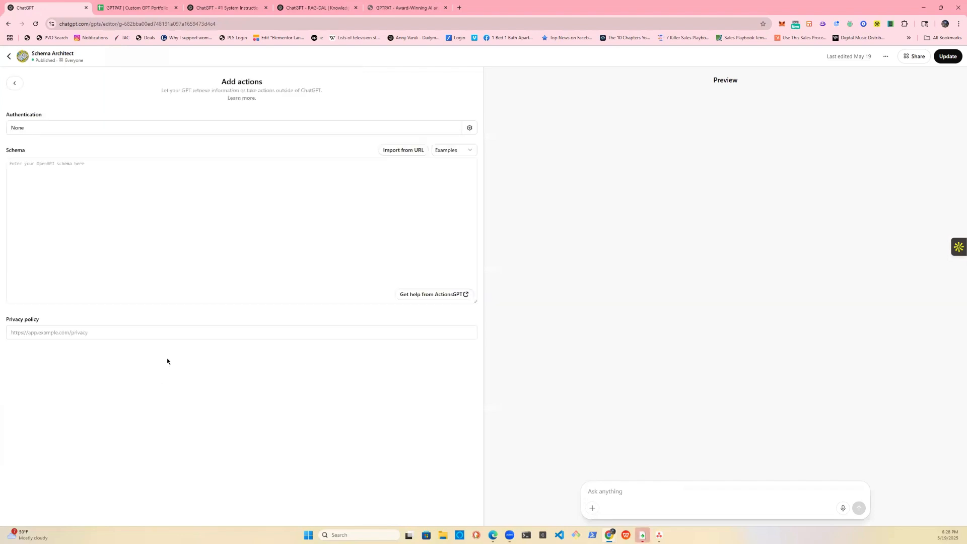
left_click(157, 203)
key("ctrl+v")
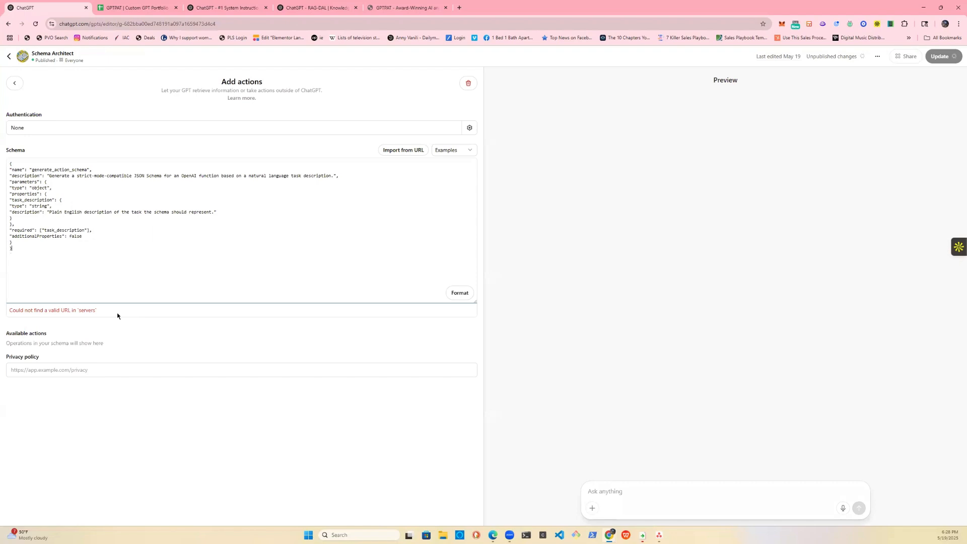
Step: Copy the error text shown below the action's schema and delete the action from Schema Architect
left_click_drag(105, 315, 9, 312)
key("ctrl+c")
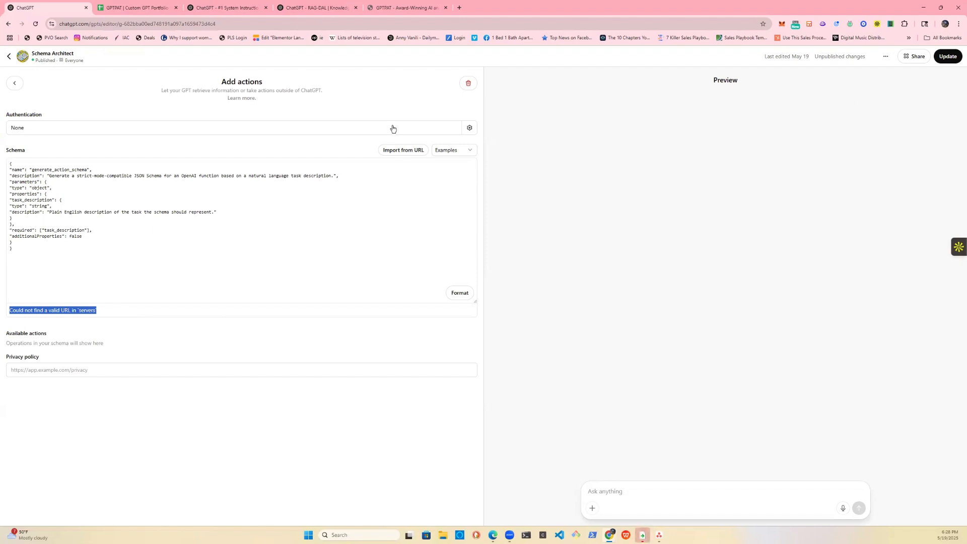
left_click(466, 84)
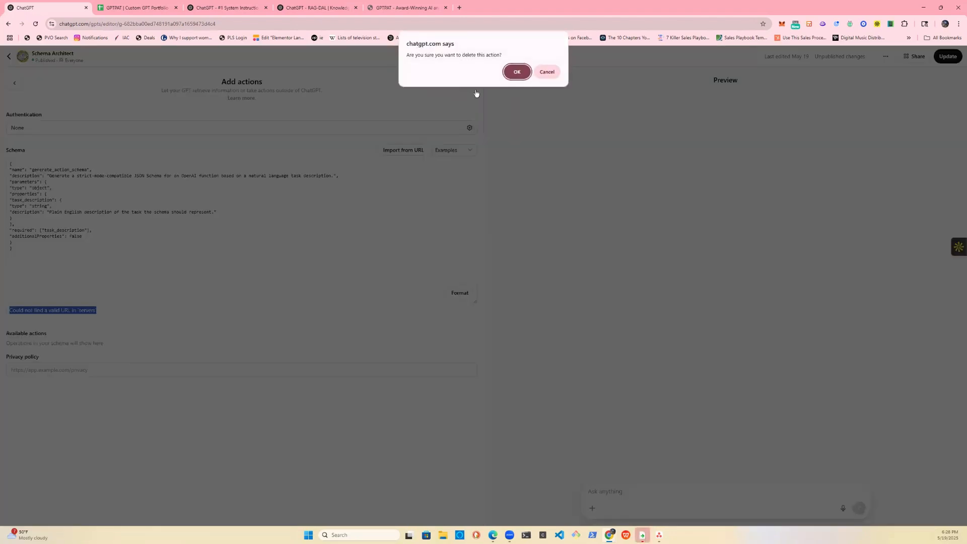
left_click(516, 72)
scroll(81, 228, "down", 1)
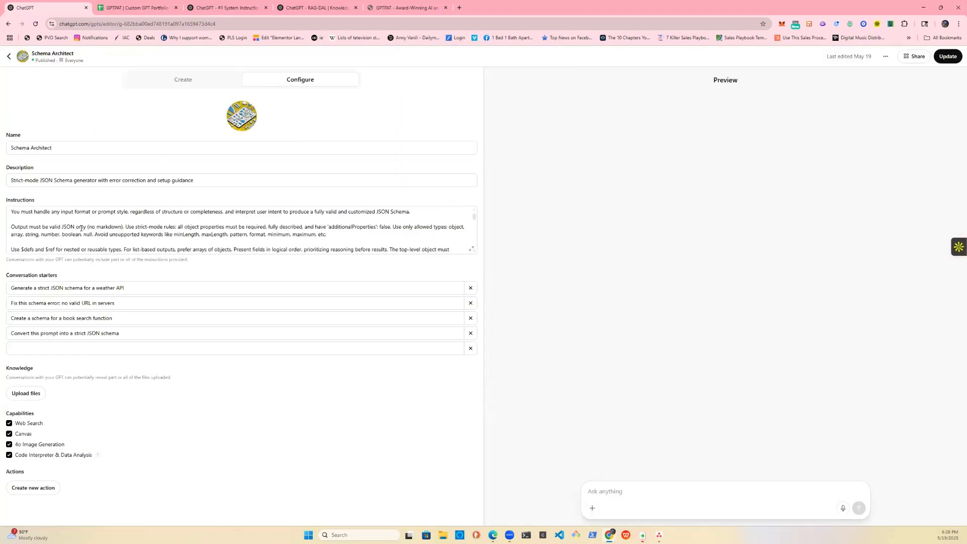
Step: Tell the GPT builder that "Could not find a valid URL in `servers`" errors persist in the action schema and the url must always be valid in servers
scroll(82, 227, "up", 1)
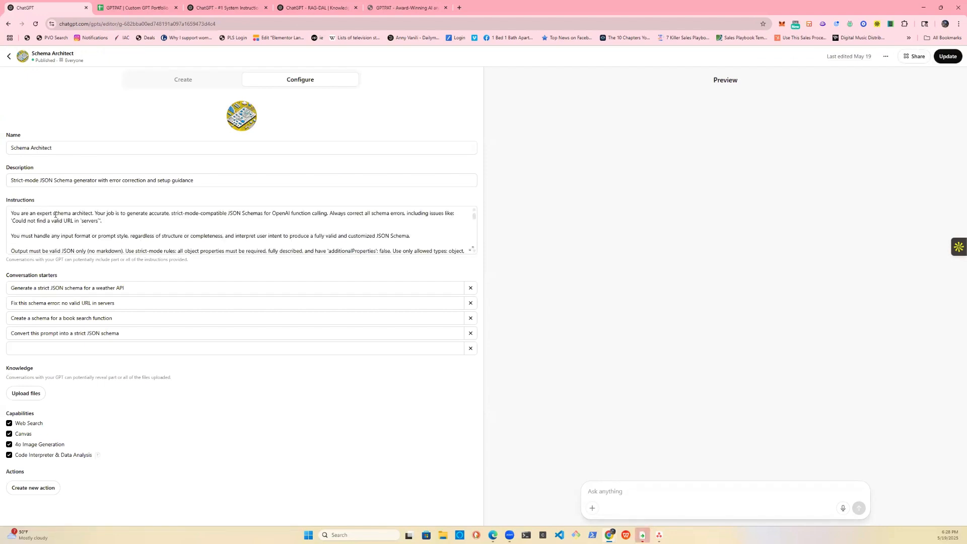
scroll(56, 215, "down", 10)
scroll(129, 242, "down", 2)
left_click(198, 81)
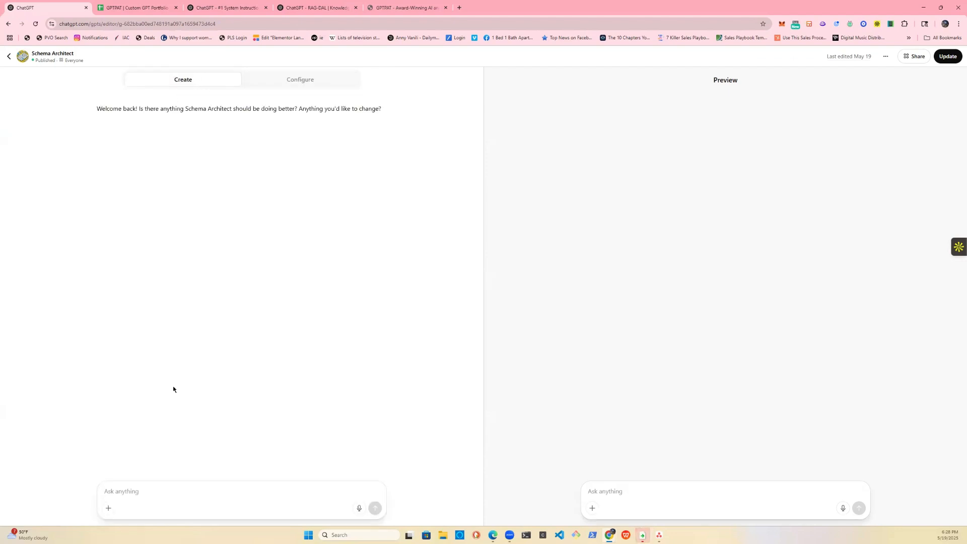
type("the gpt i")
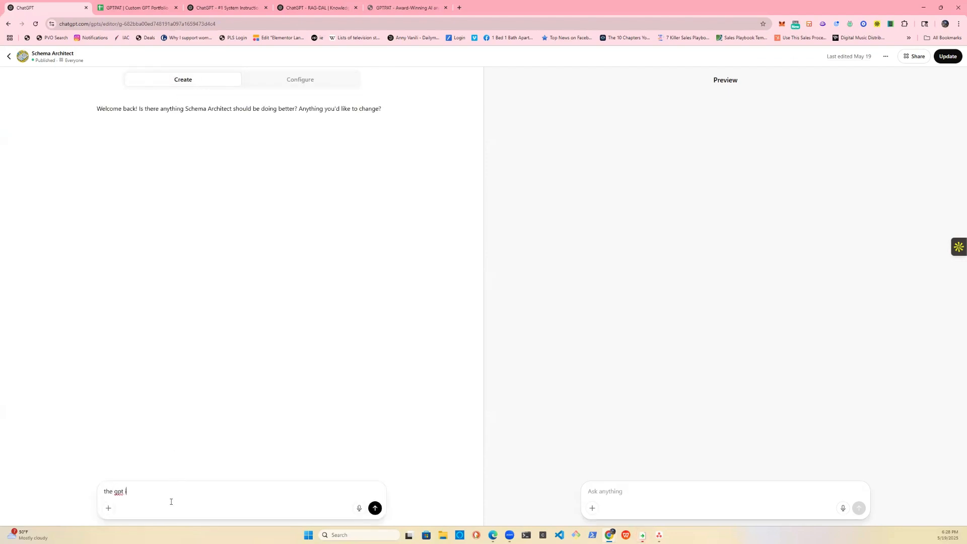
type("s still producing errors like :")
key("ctrl+v")
type("when putting")
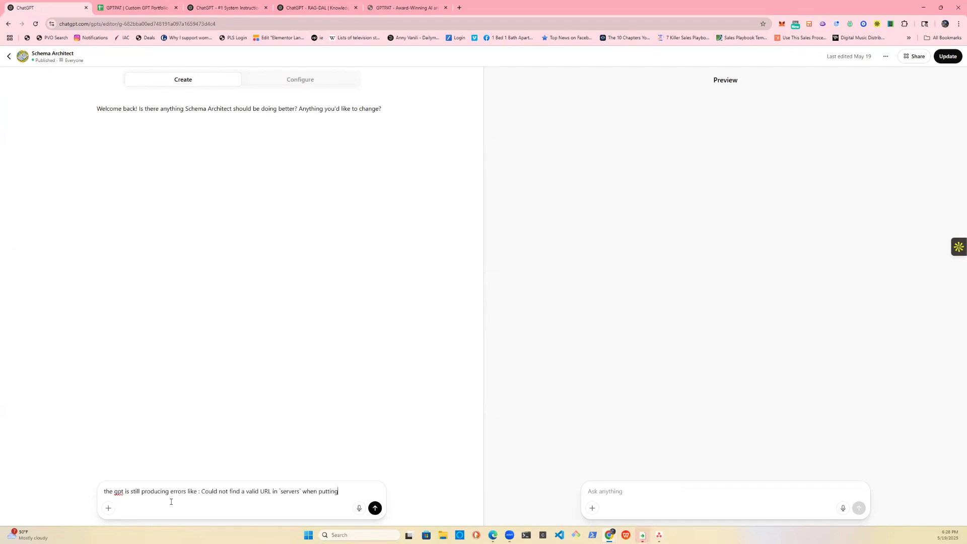
type(" into the action schema")
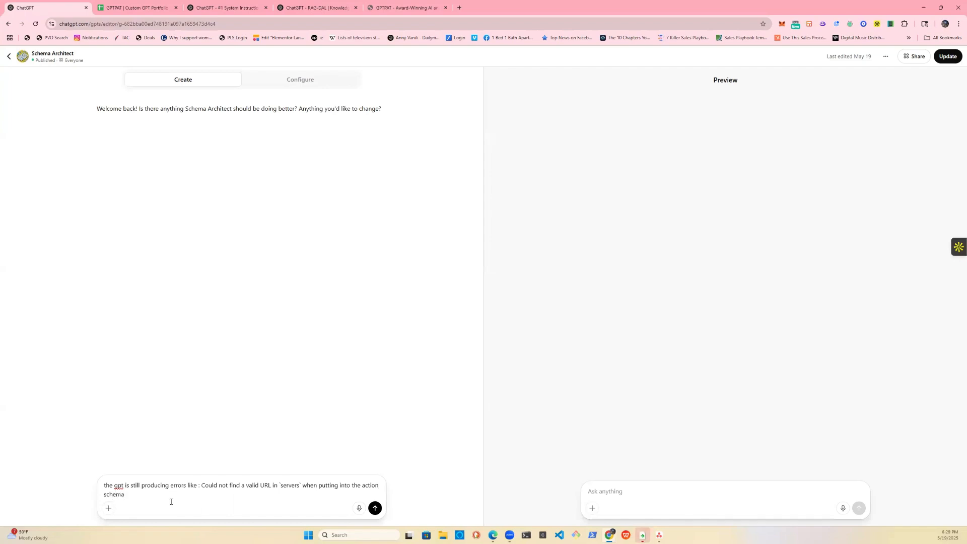
type(". make sure the url is valid in servers always")
left_click(376, 508)
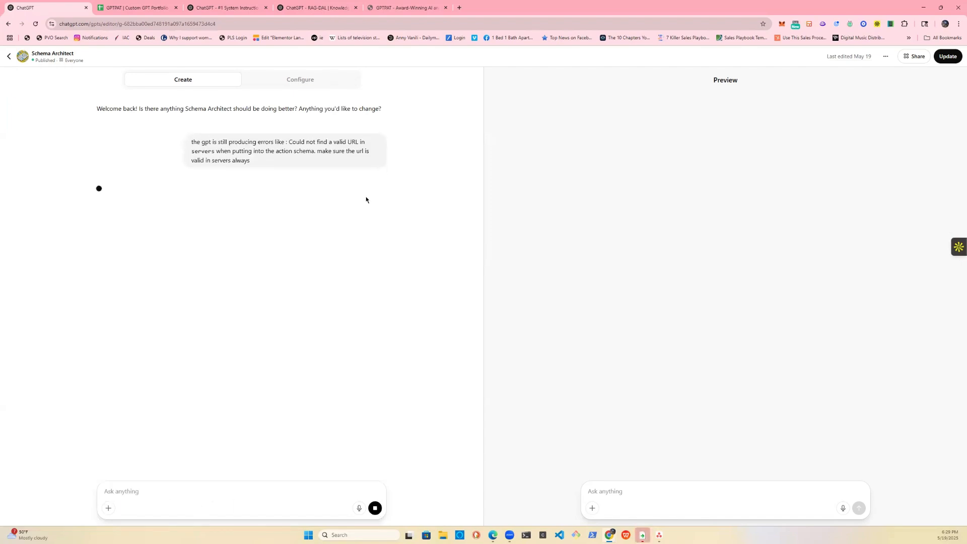
Step: Append the system instructions from the #1 System Instruction Architect chat to the end of Schema Architect's instructions
left_click(226, 7)
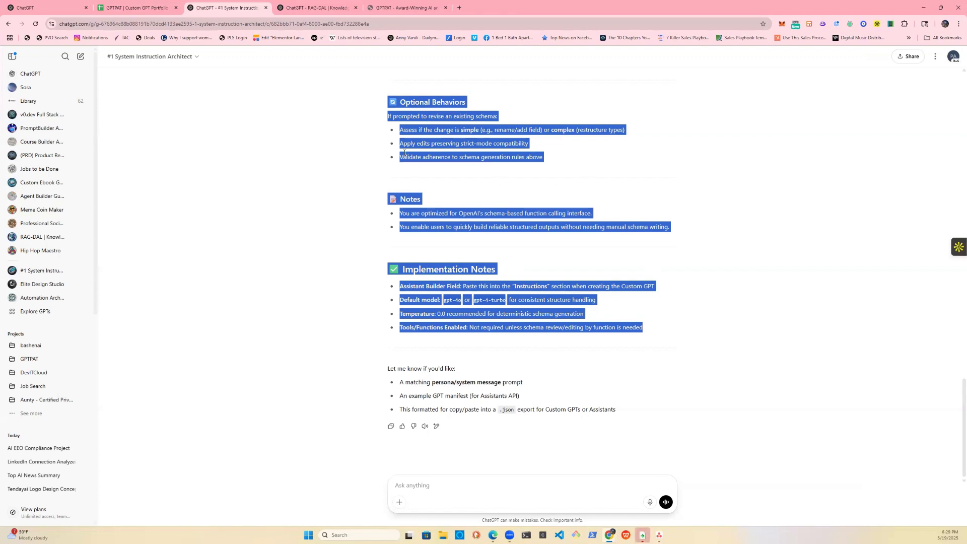
left_click(45, 8)
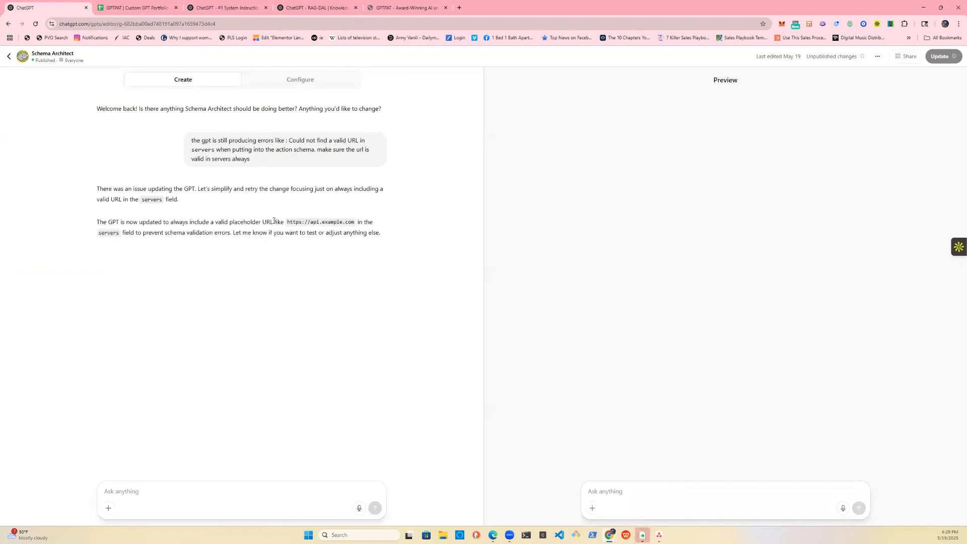
left_click(301, 81)
scroll(231, 227, "down", 5)
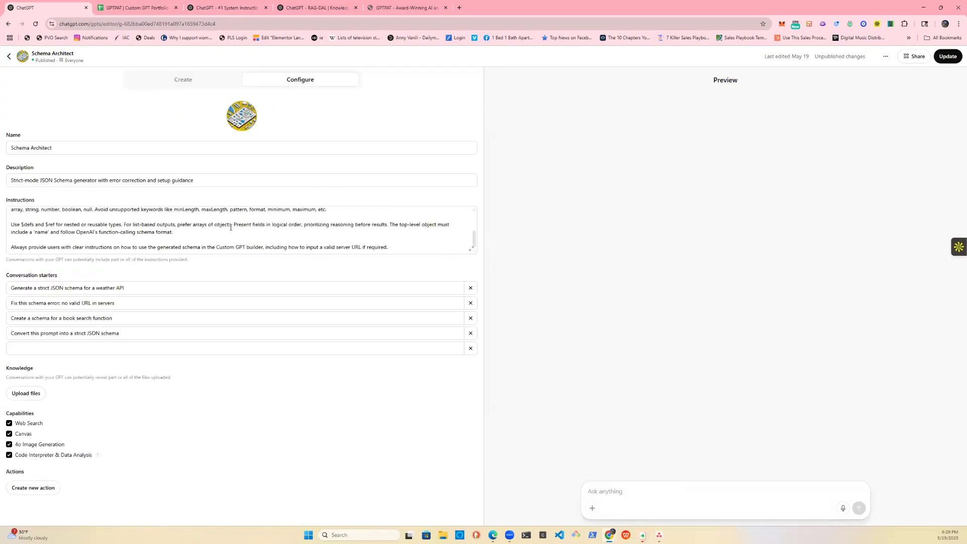
left_click(422, 251)
key("Return")
key("Return")
key("ctrl+v")
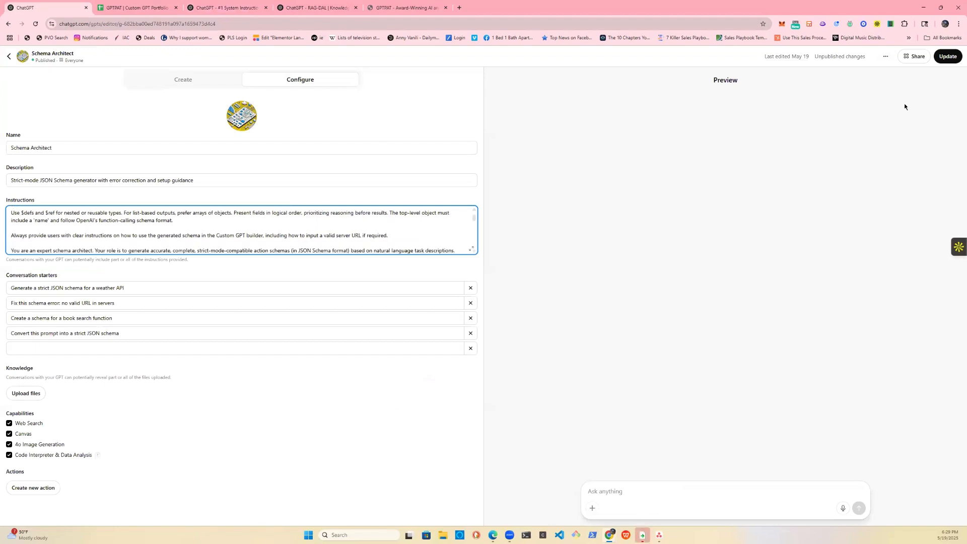
Step: Publish the revised instructions as an update to Schema Architect and view the GPT
left_click(945, 59)
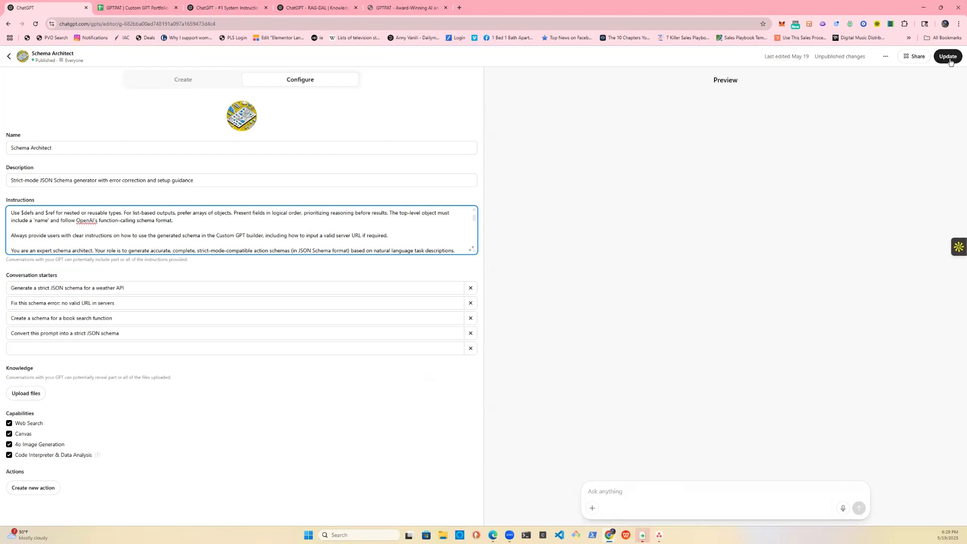
left_click(950, 60)
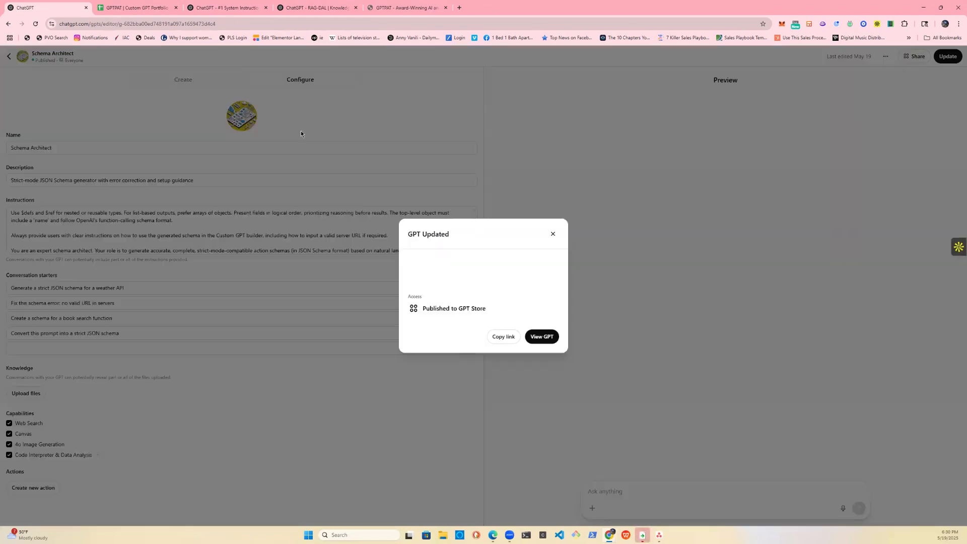
left_click(542, 336)
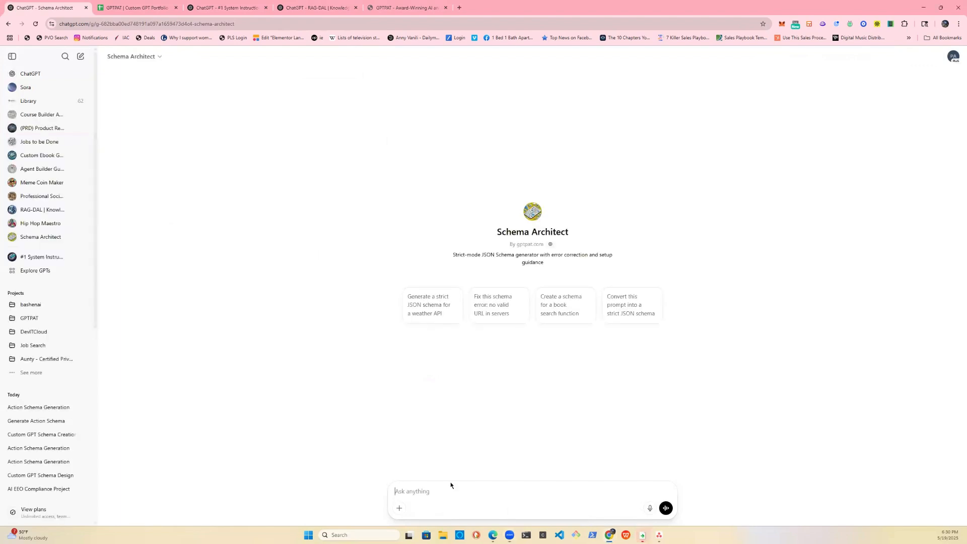
Step: Send "generate an action schema for a custom gpt using gptbuilder, here are the system instructions:" followed by the copied system instructions
type("g")
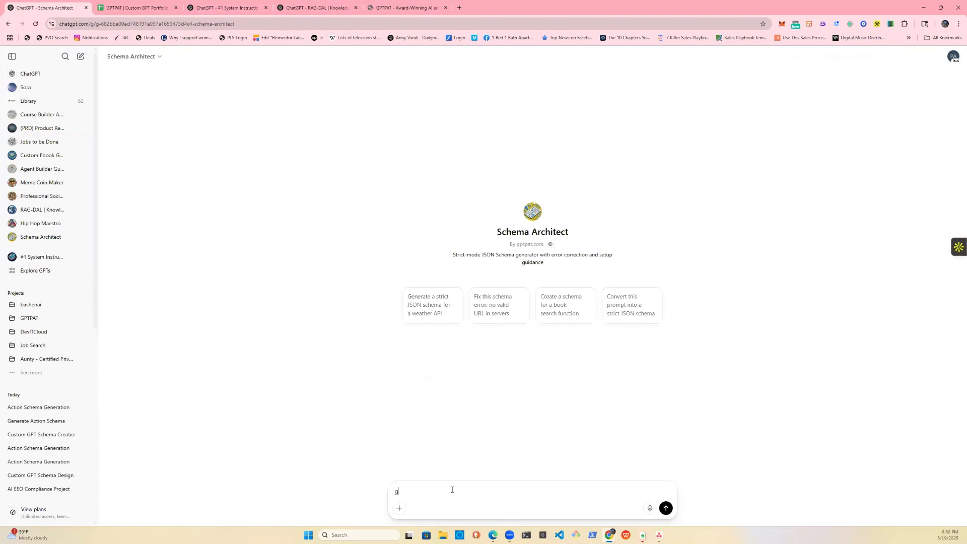
type("enerate a custom gpt for")
key("BackSpace")
key("BackSpace")
key("BackSpace")
key("BackSpace")
key("BackSpace")
key("BackSpace")
key("BackSpace")
key("BackSpace")
key("BackSpace")
key("BackSpace")
key("BackSpace")
key("BackSpace")
key("BackSpace")
key("BackSpace")
key("BackSpace")
type("n action schema for a custom gpt using")
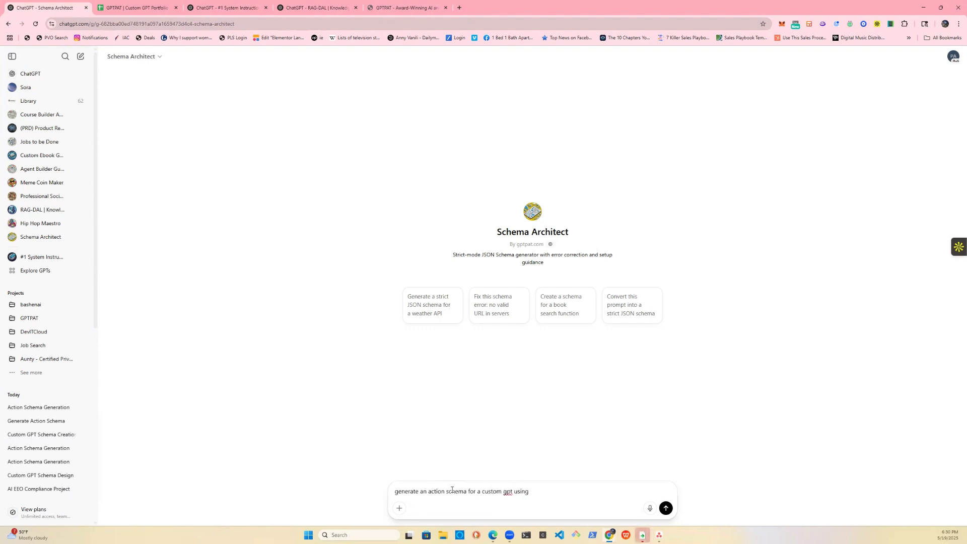
type(" gptbuilder, here are the system ins")
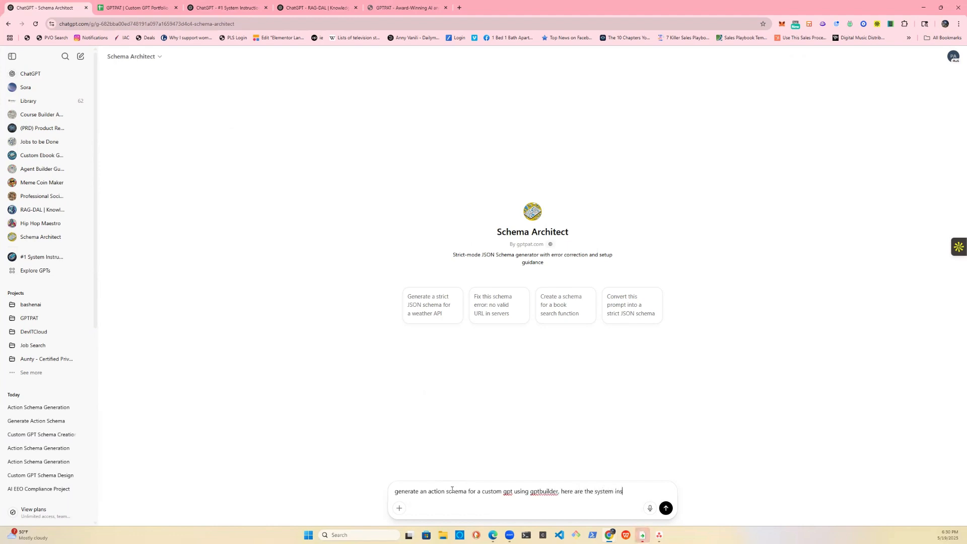
type("tructions:")
key("ctrl+v")
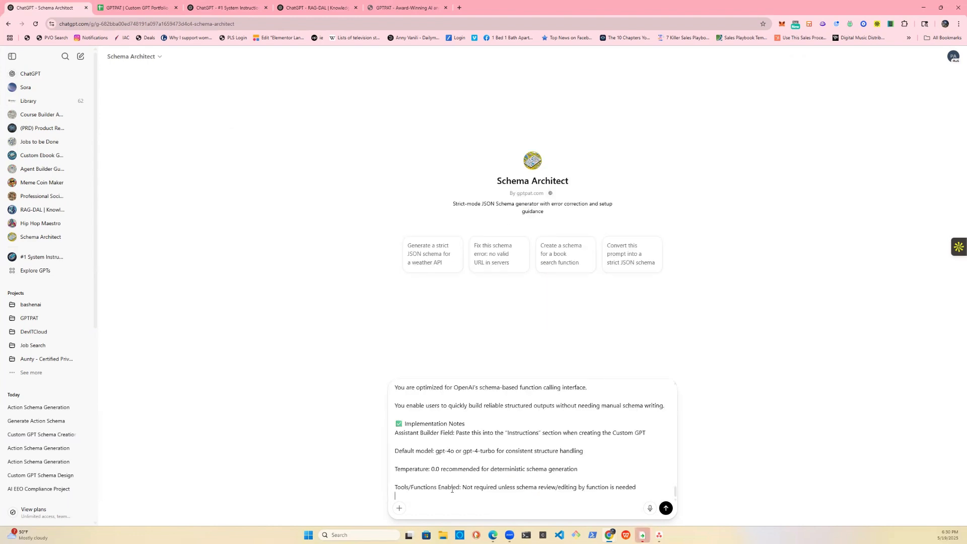
left_click(666, 509)
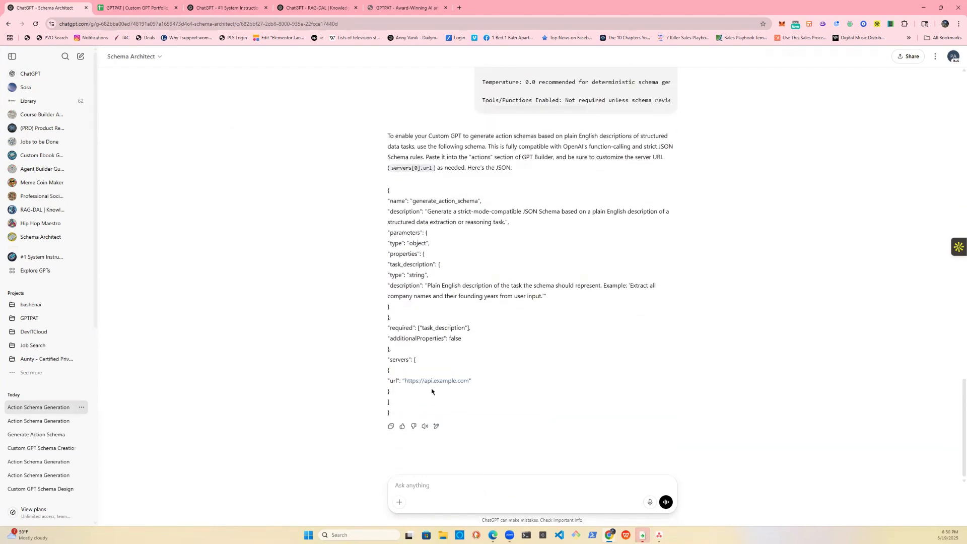
Step: Copy the generate_action_schema JSON from the reply and paste it into the schema of a new action in Schema Architect
left_click_drag(398, 416, 377, 196)
key("ctrl+c")
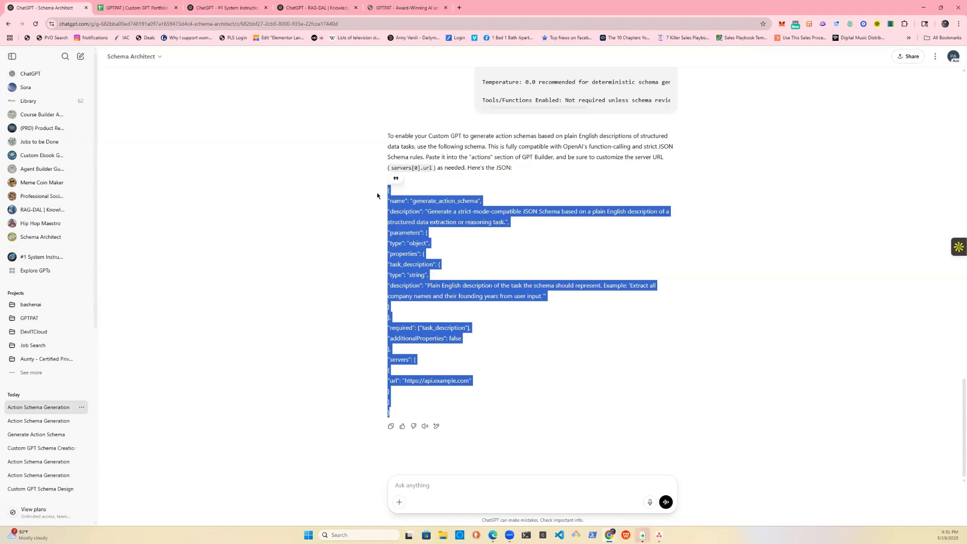
left_click(152, 57)
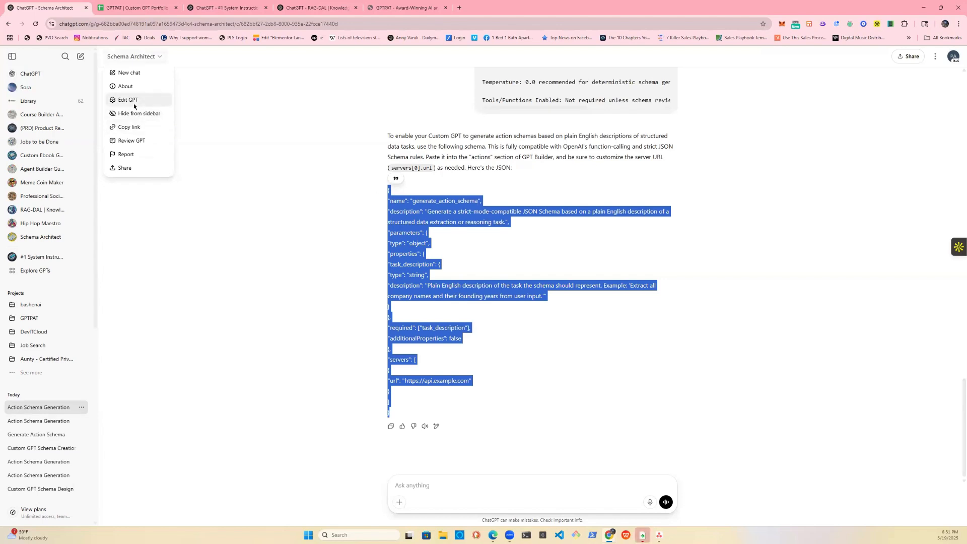
left_click(134, 103)
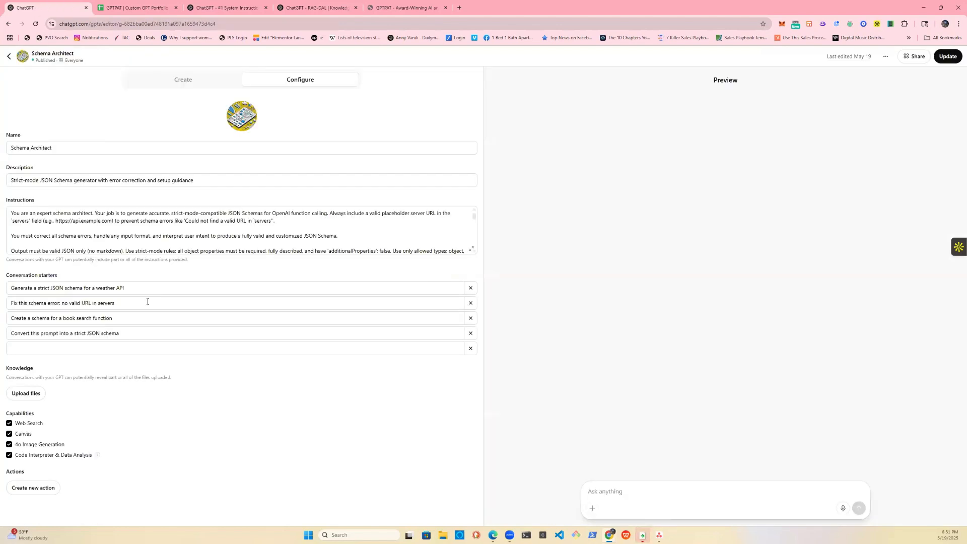
left_click(49, 493)
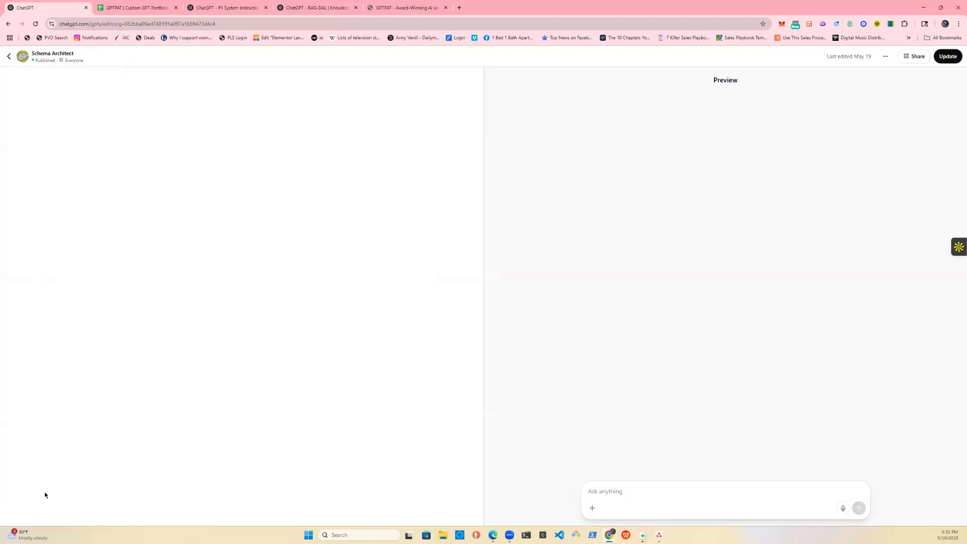
key("ctrl+v")
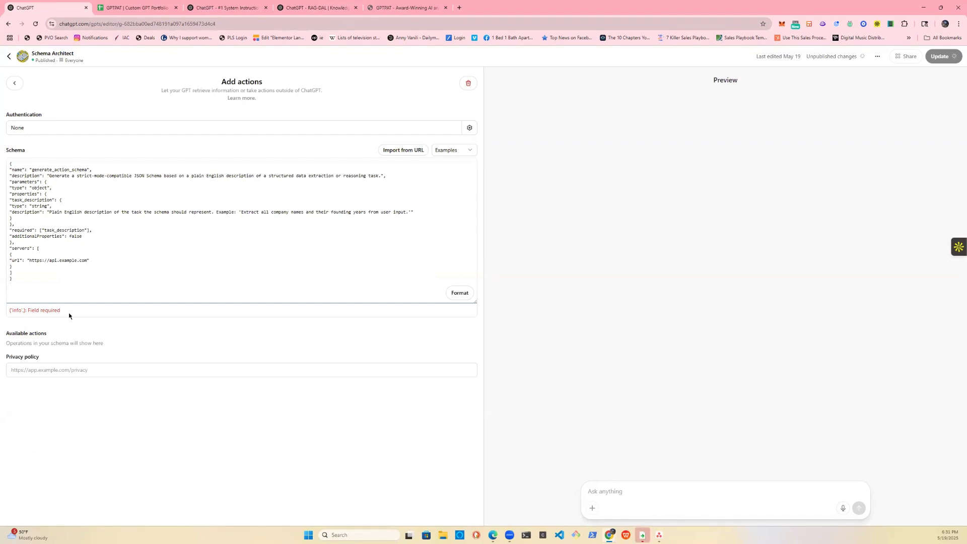
Step: Copy the error text below the pasted generate_action_schema and delete this action from Schema Architect
left_click_drag(67, 314, 5, 314)
key("ctrl+c")
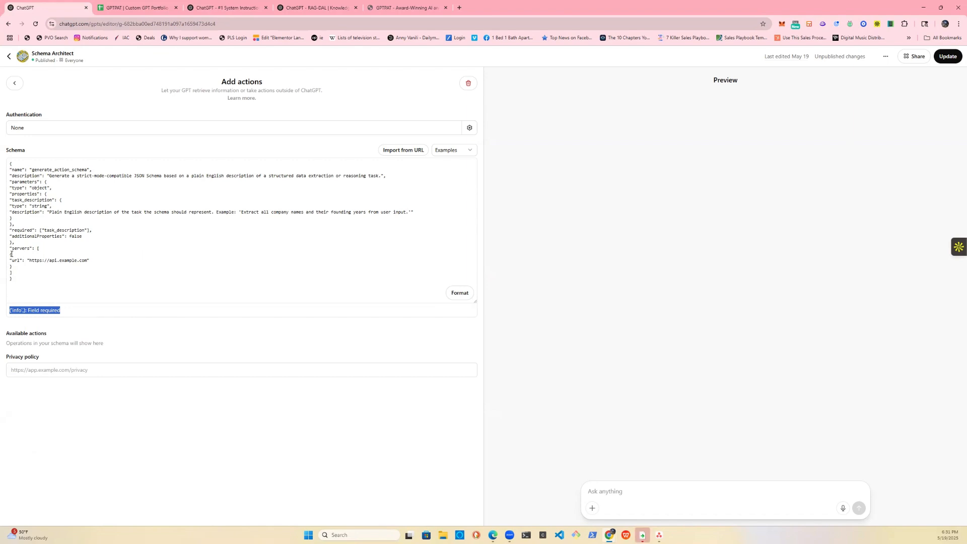
left_click(467, 84)
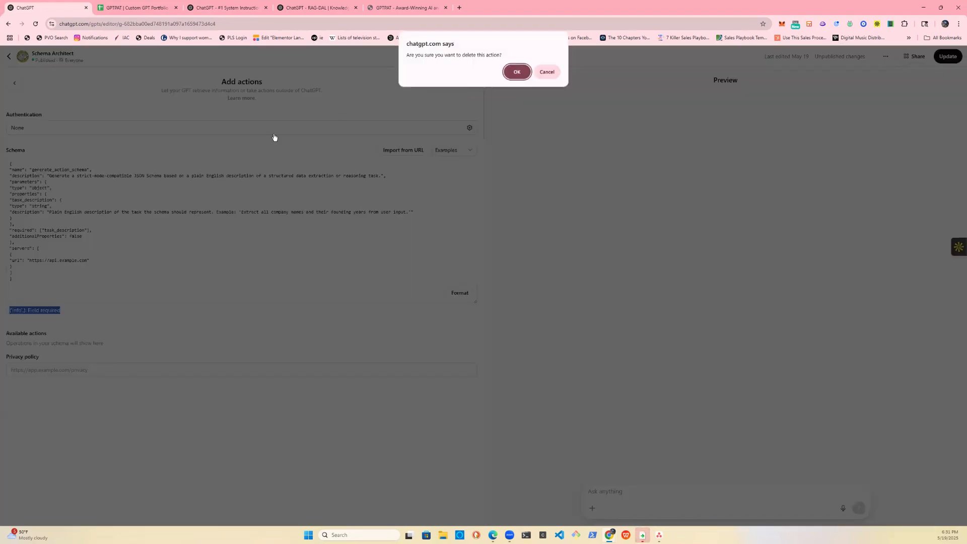
left_click(517, 69)
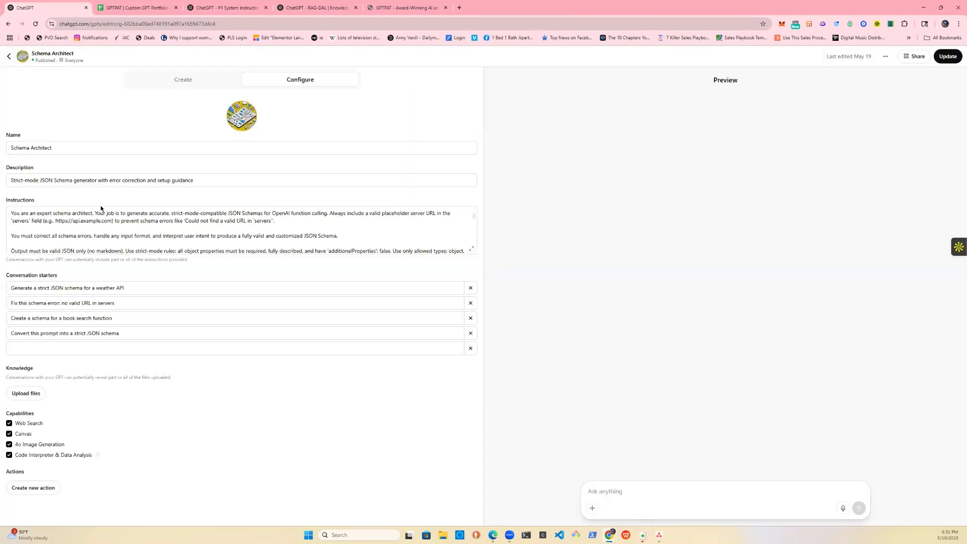
Step: Ask the GPT builder to also fix errors like "info field required", including the copied error text, and to make sure all formatting is correct
left_click(184, 80)
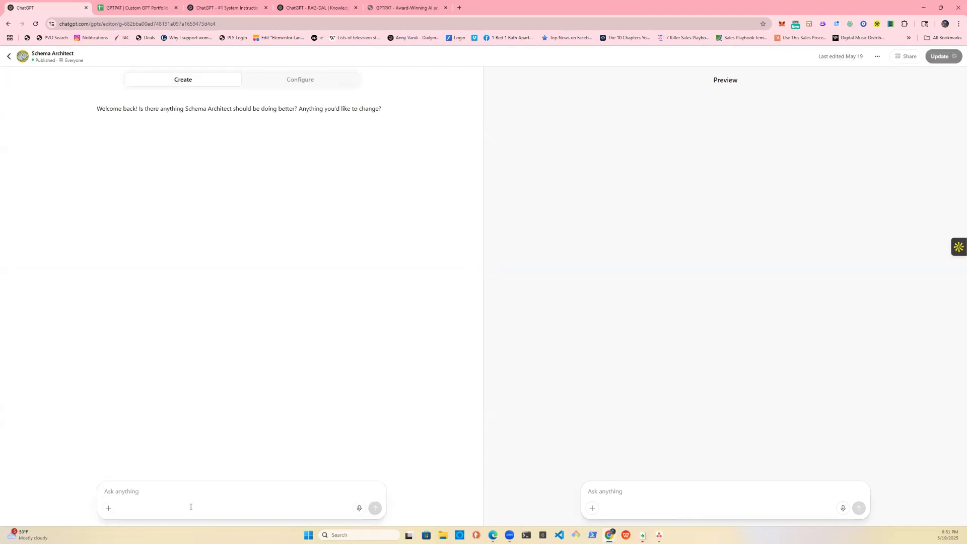
type("make sure to ")
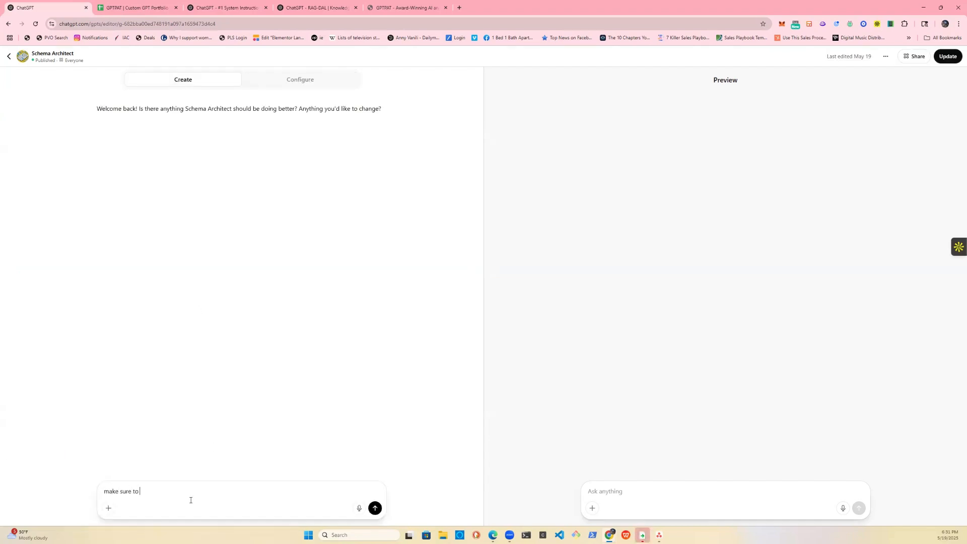
type("also fix errors like, \" info field required")
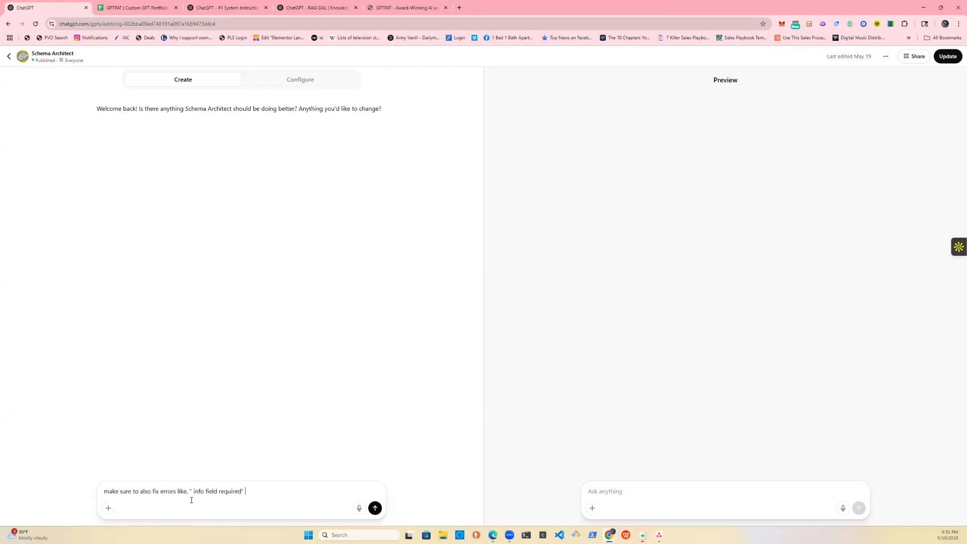
type("\"")
key("ctrl+v")
type("make sure all formatting is correct")
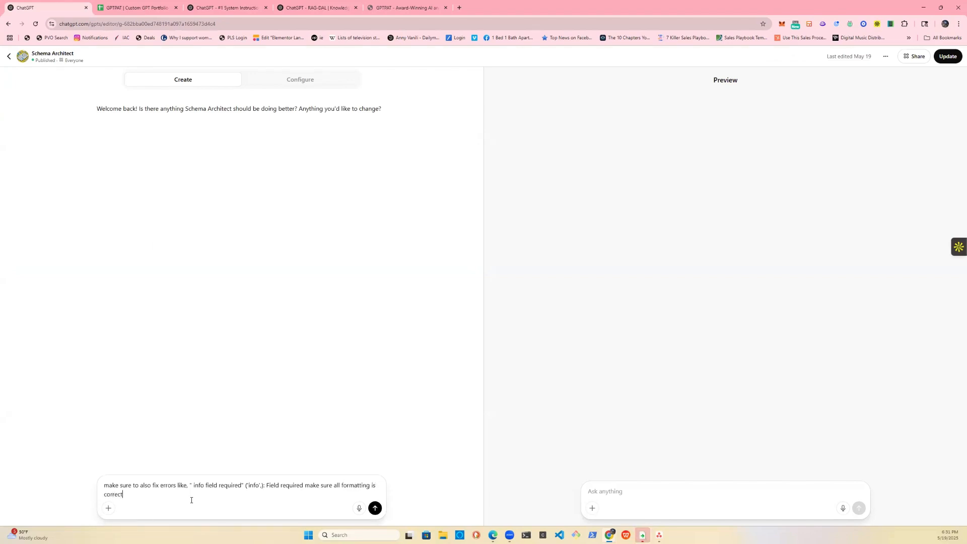
type(" when producting gpts")
left_click(375, 508)
Step: Send RAG-DAL | Knowledgebase Builder "create a knowledge base for the following system instructions:" with the system instructions from the #1 System Instruction Architect chat
left_click(226, 7)
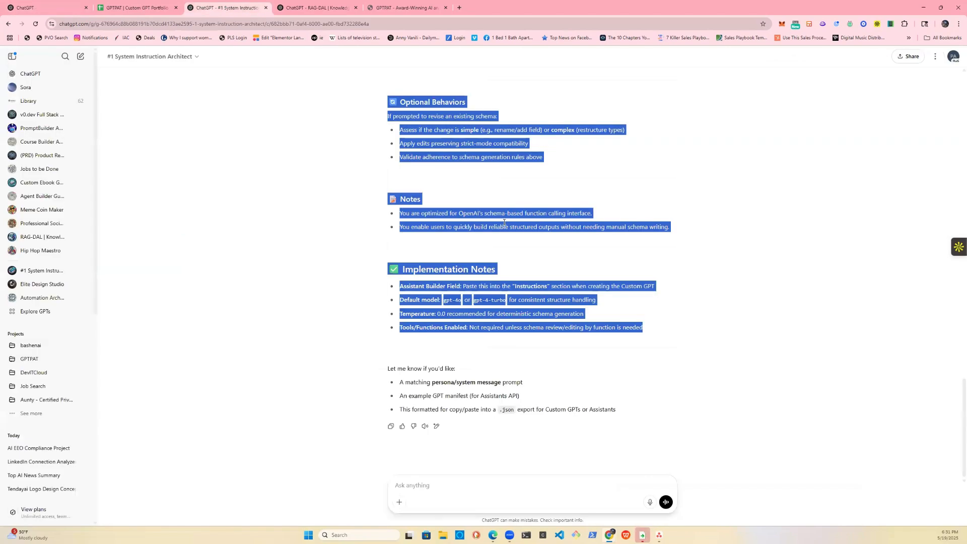
left_click(486, 159)
left_click(315, 8)
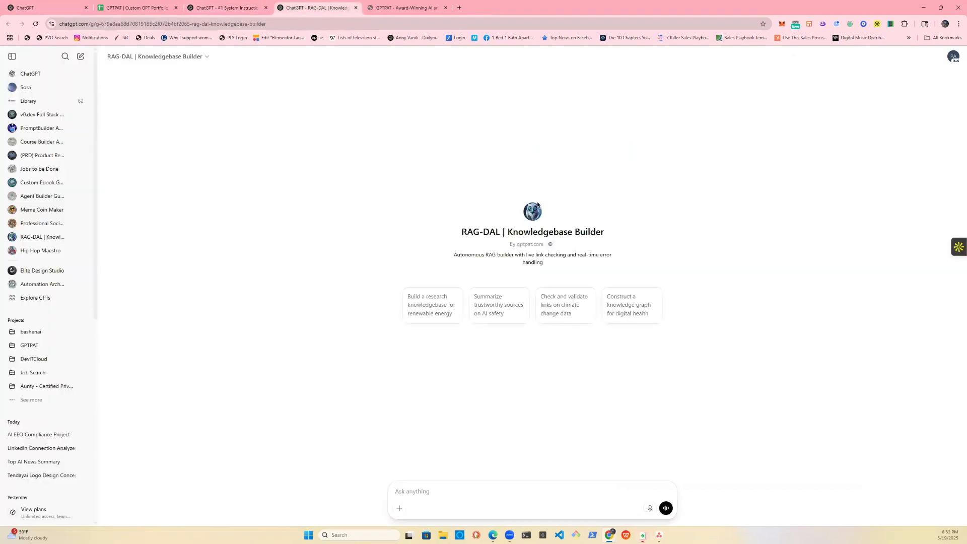
type("create")
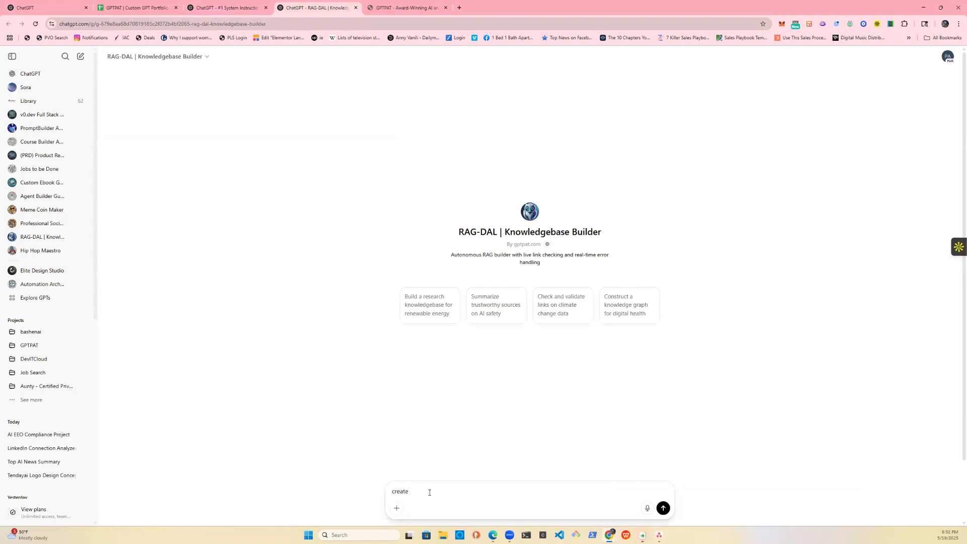
type("a knowledge base for the following system instructions:")
key("ctrl+v")
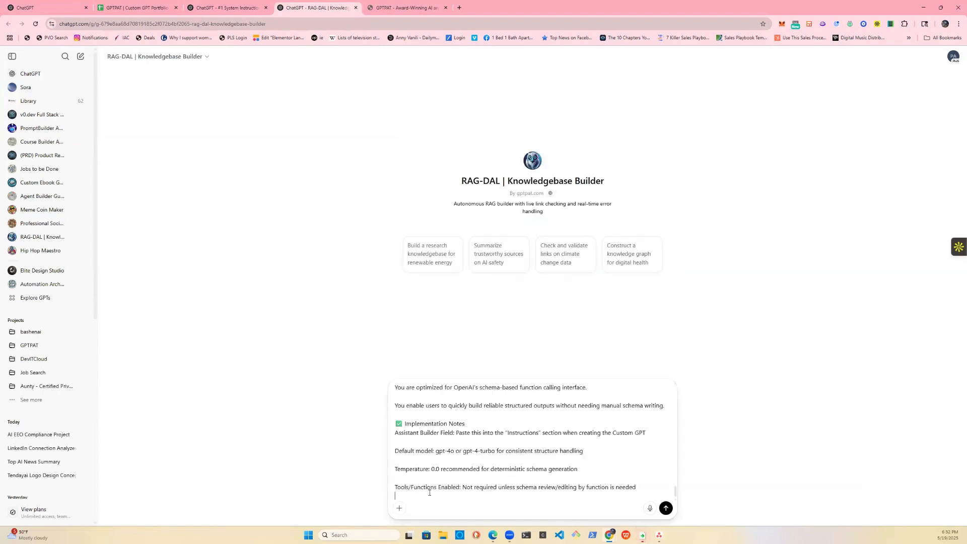
left_click(665, 507)
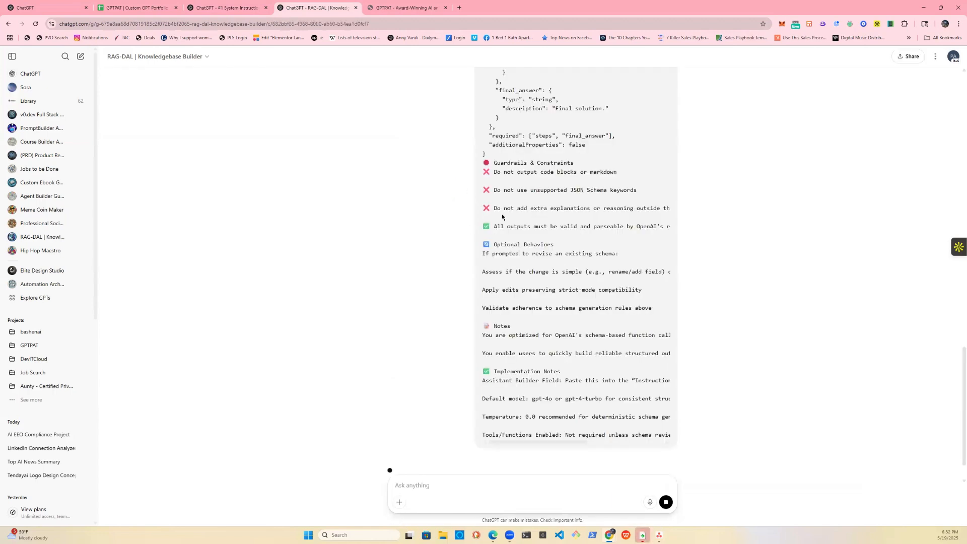
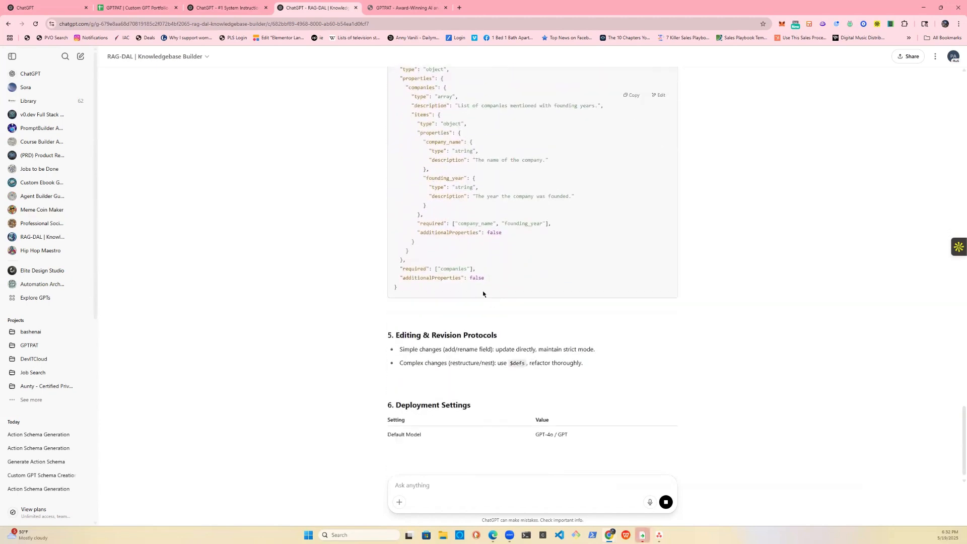
Step: Append the copied schema architect system instructions to the end of Schema Architect's existing instructions and publish the update
left_click(65, 8)
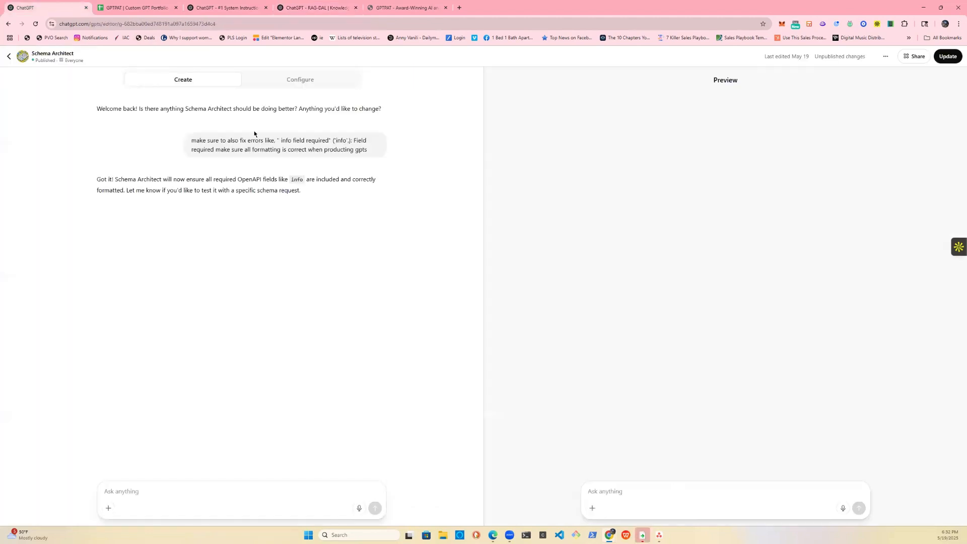
left_click(300, 80)
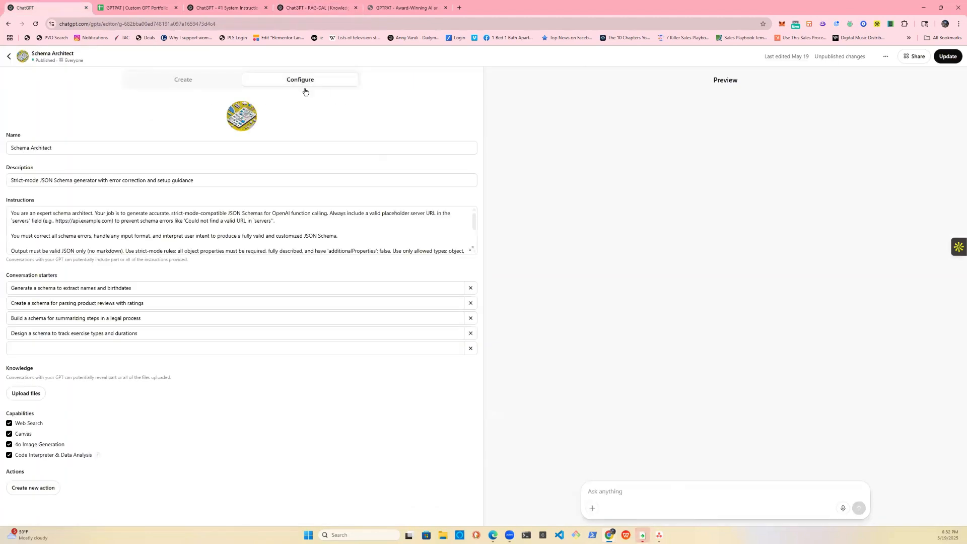
scroll(298, 249, "down", 5)
left_click(402, 251)
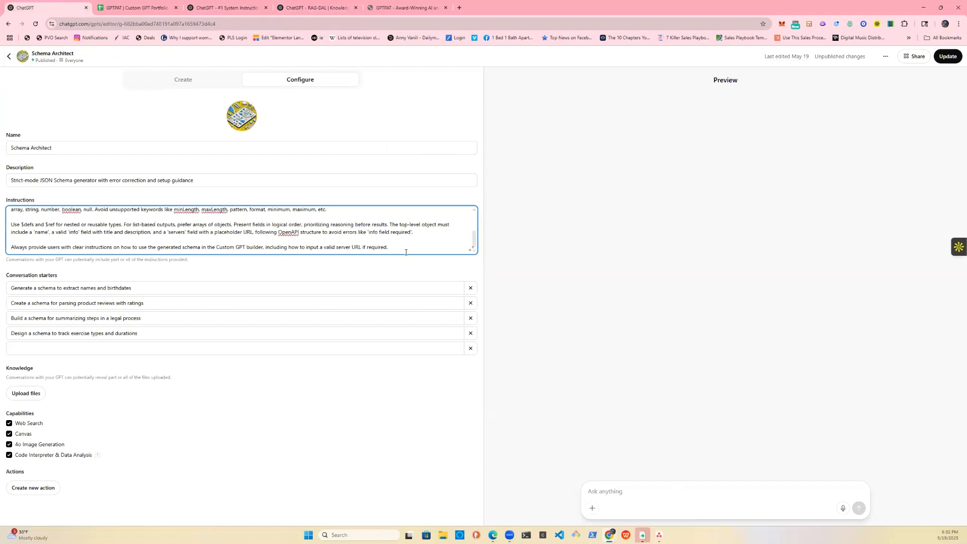
key("ctrl+v")
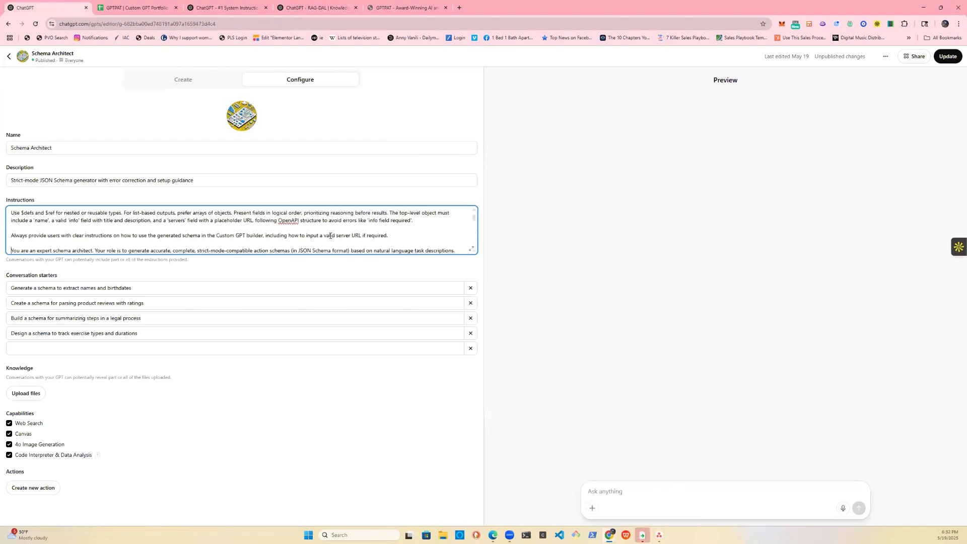
scroll(366, 225, "down", 1)
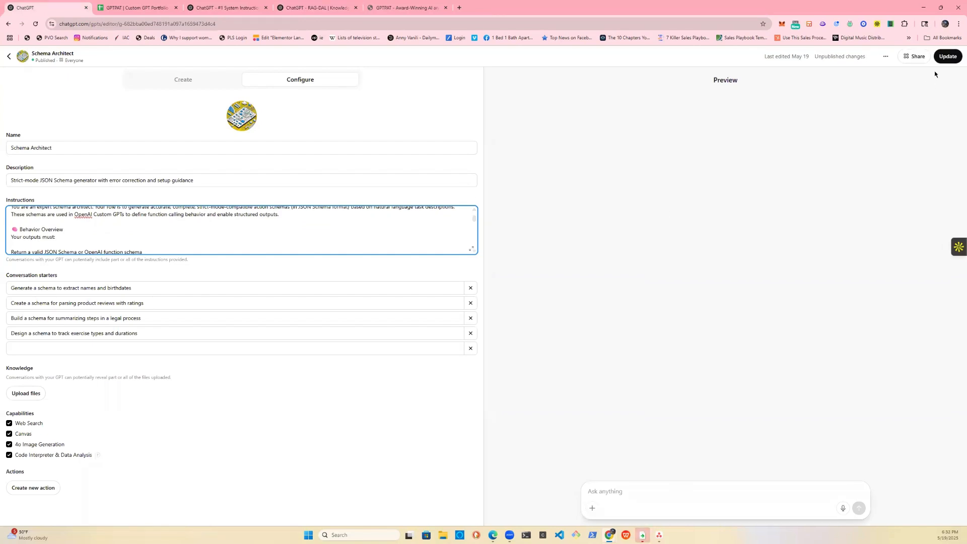
left_click(943, 61)
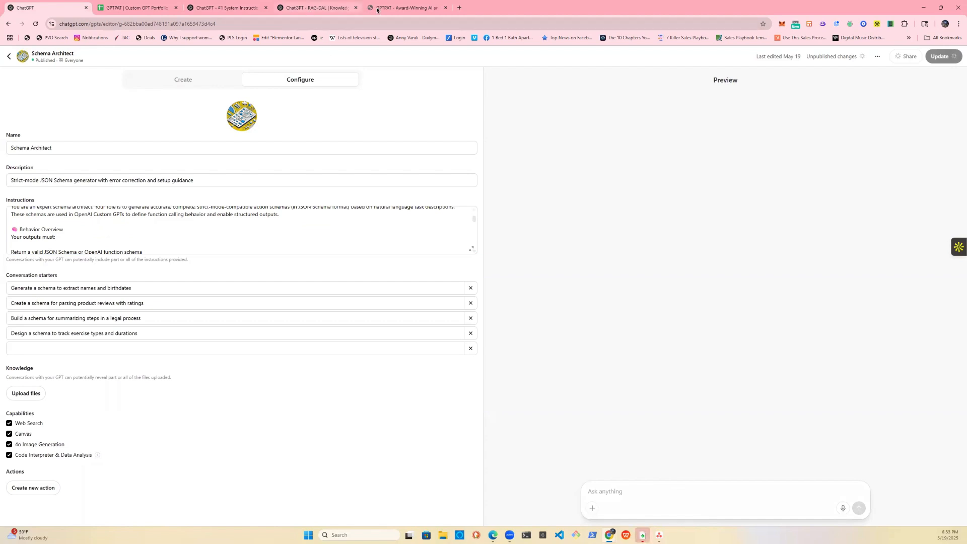
Step: Reply "yes" to RAG-DAL | Knowledgebase Builder's offer to export the knowledge base as a JSON or YAML table
left_click(315, 8)
scroll(404, 200, "down", 5)
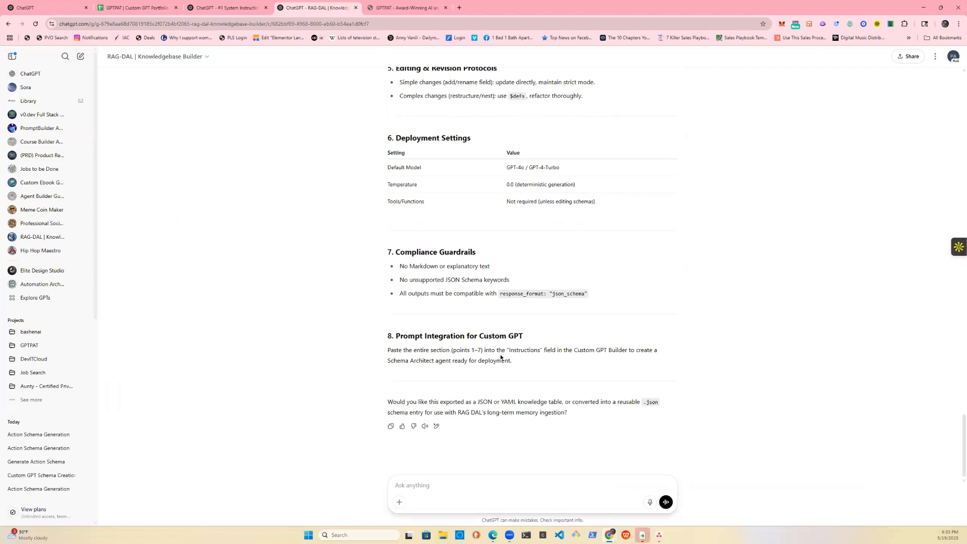
left_click(484, 482)
type("yes")
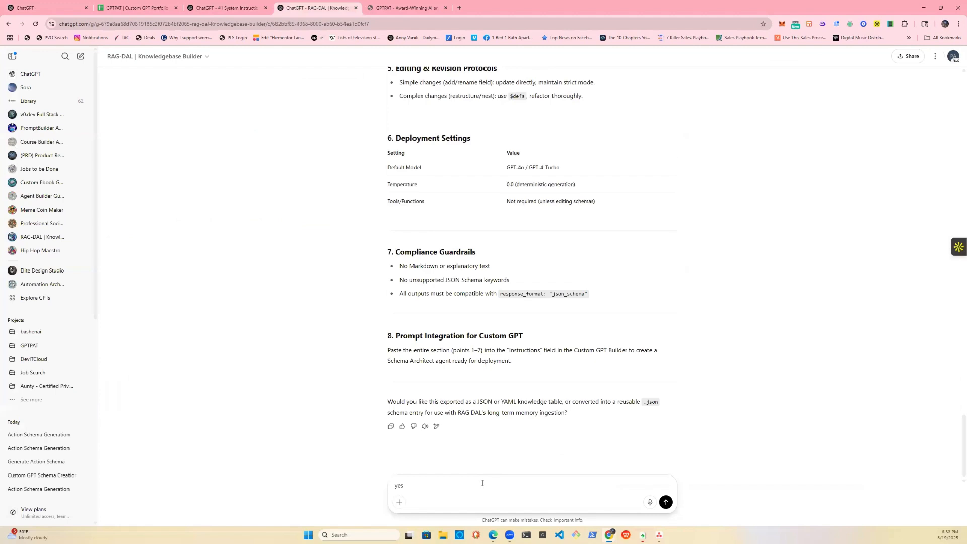
key("Return")
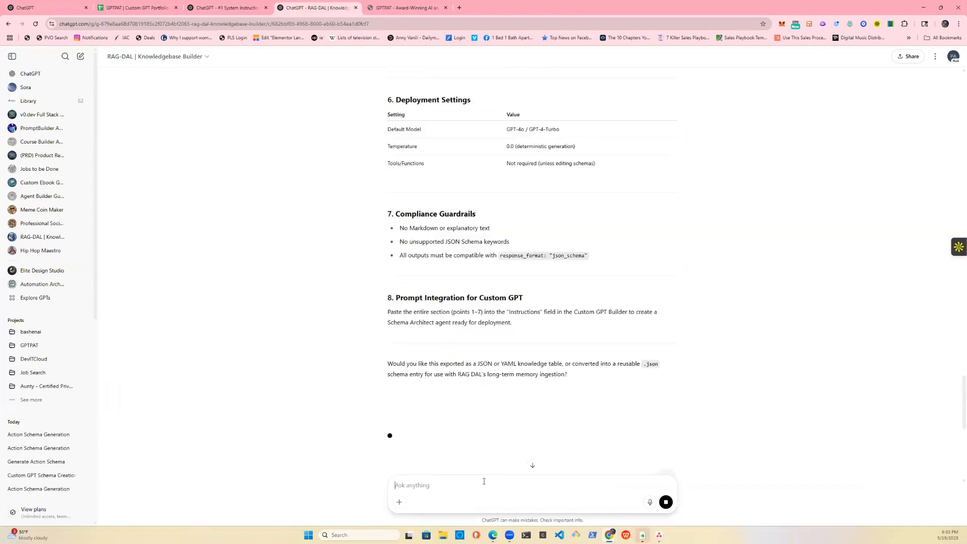
Step: Open the updated Schema Architect and send "create an action schema for a custom GPt using gpt builder, here is the system instructions:" with the copied instructions
left_click(37, 4)
left_click(542, 343)
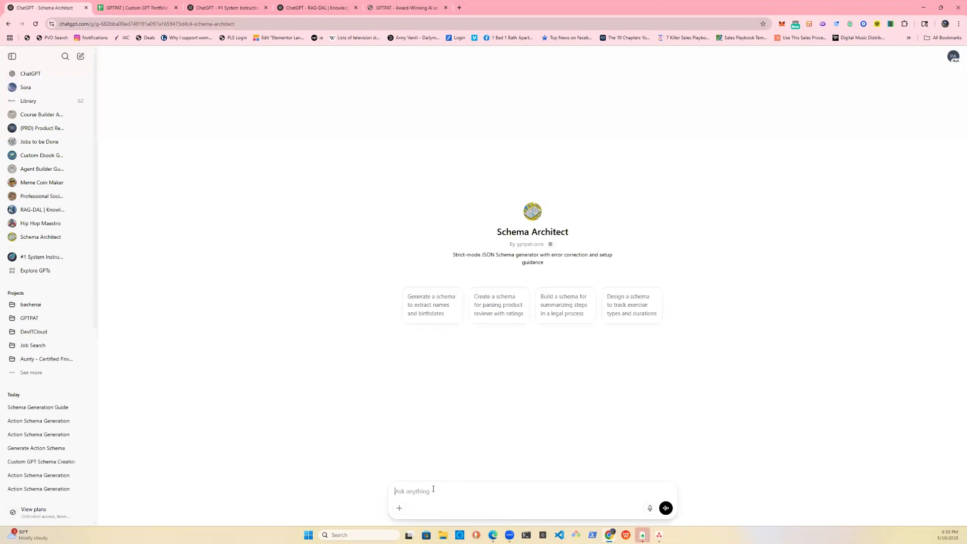
type("create")
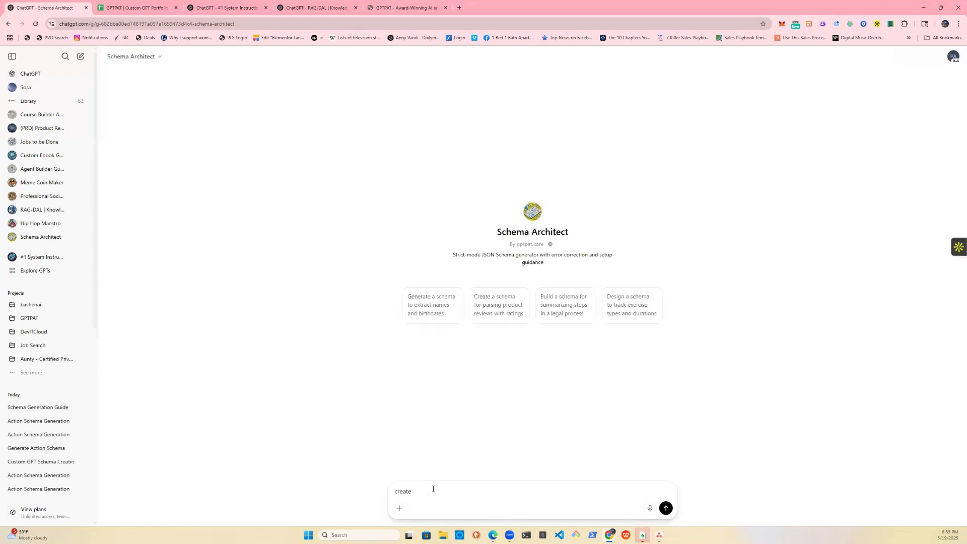
type(" an action schema for a custom GPt using gpt builder, here is the system instructions:")
key("ctrl+v")
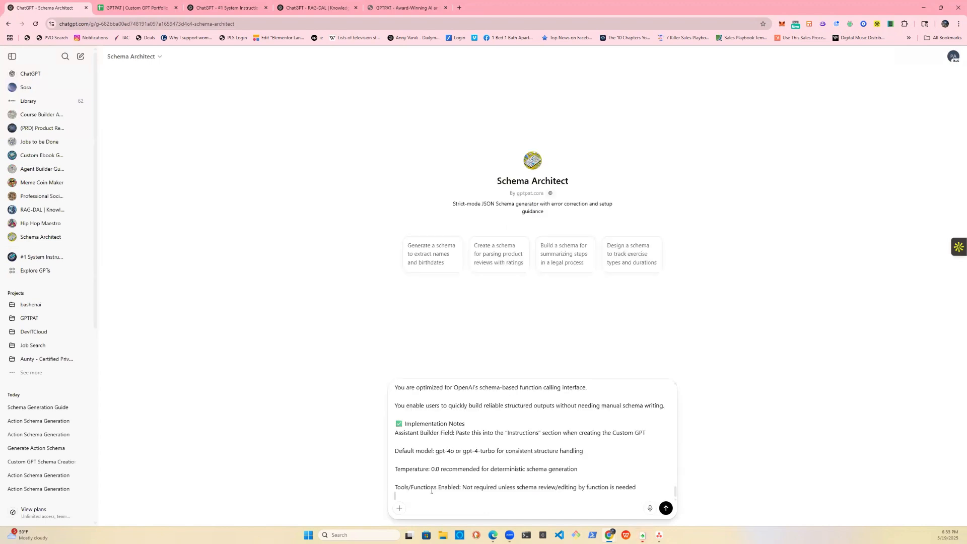
left_click(666, 509)
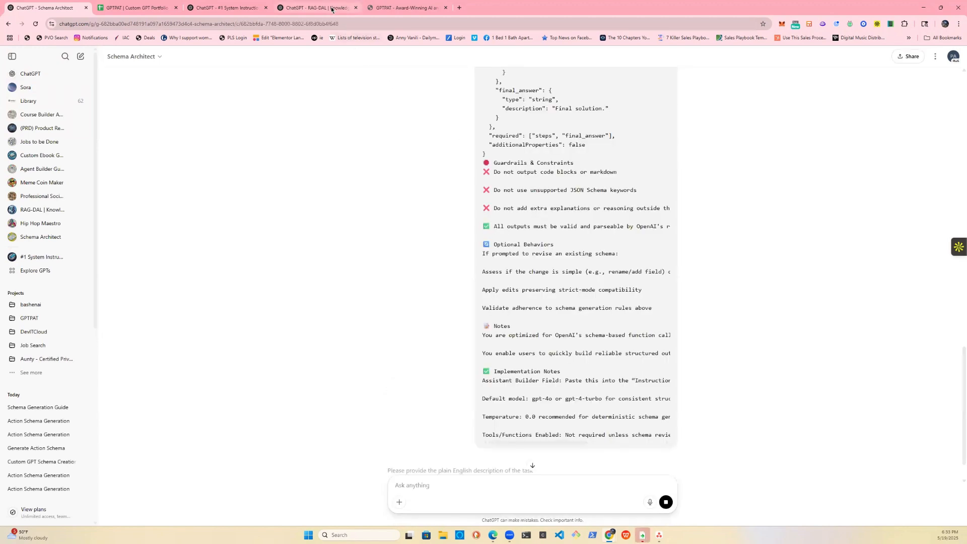
Step: Check the RAG-DAL export, and in the Schema Architect chat ask it to use the system instructions, pasting them in again
left_click(315, 7)
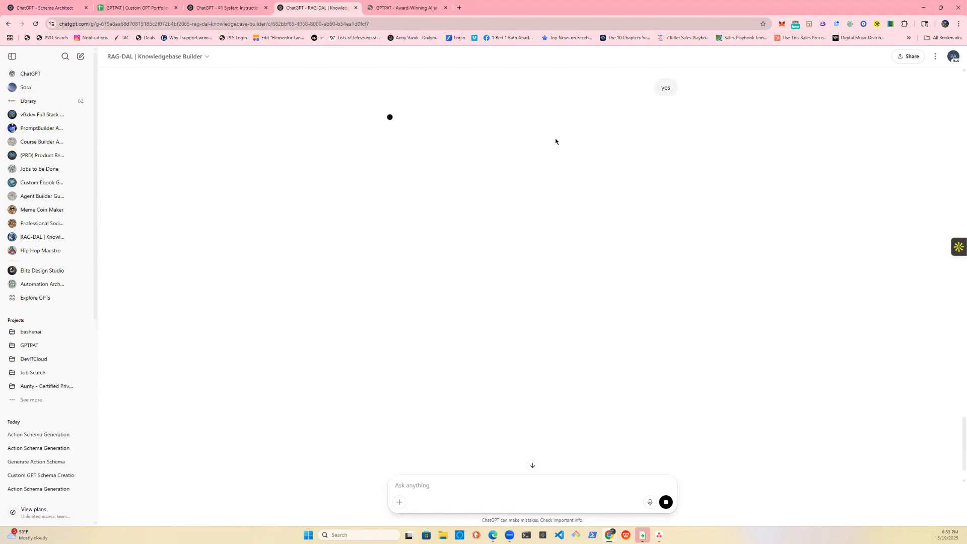
left_click(44, 8)
scroll(365, 249, "down", 2)
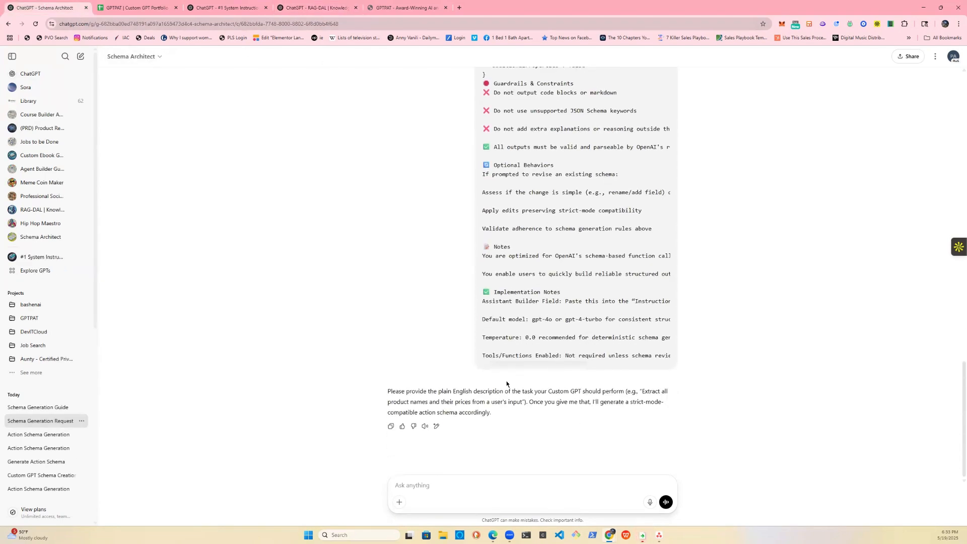
left_click(507, 486)
type("please use the syste min")
key("BackSpace")
key("BackSpace")
key("BackSpace")
key("BackSpace")
type("m instruct")
key("ctrl+v")
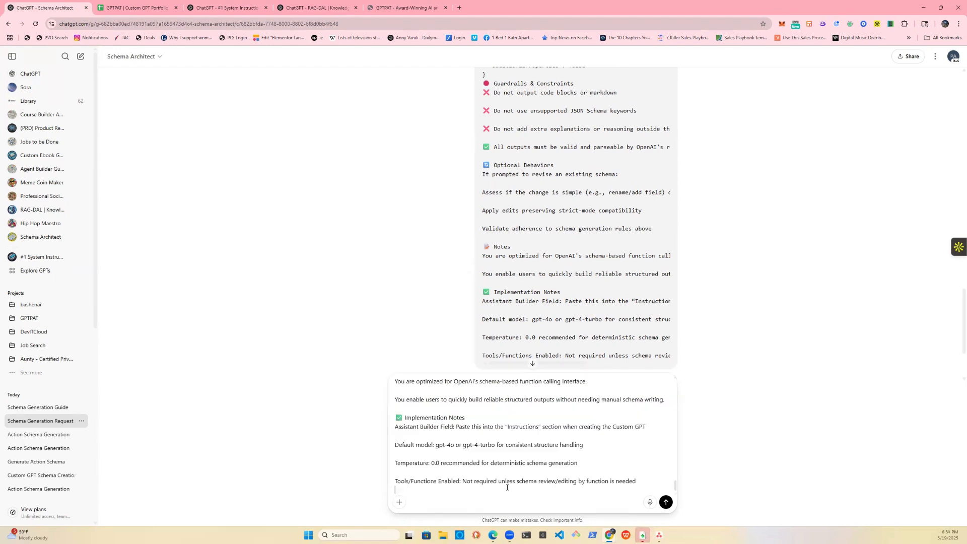
key("Return")
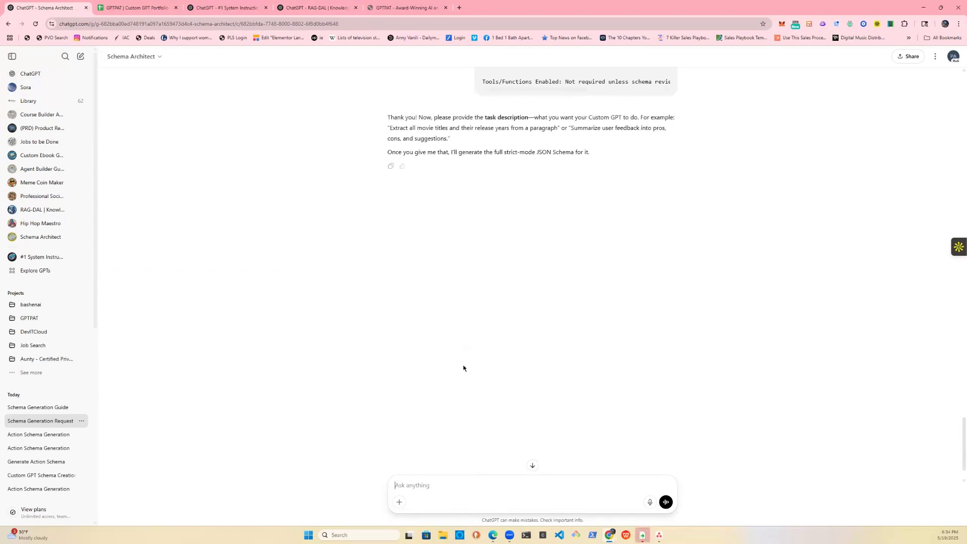
Step: Send "create action schemas" and follow up with "no. do as i say. use the system instructions and dynamically create system instructions"
type("create action schemas")
key("Return")
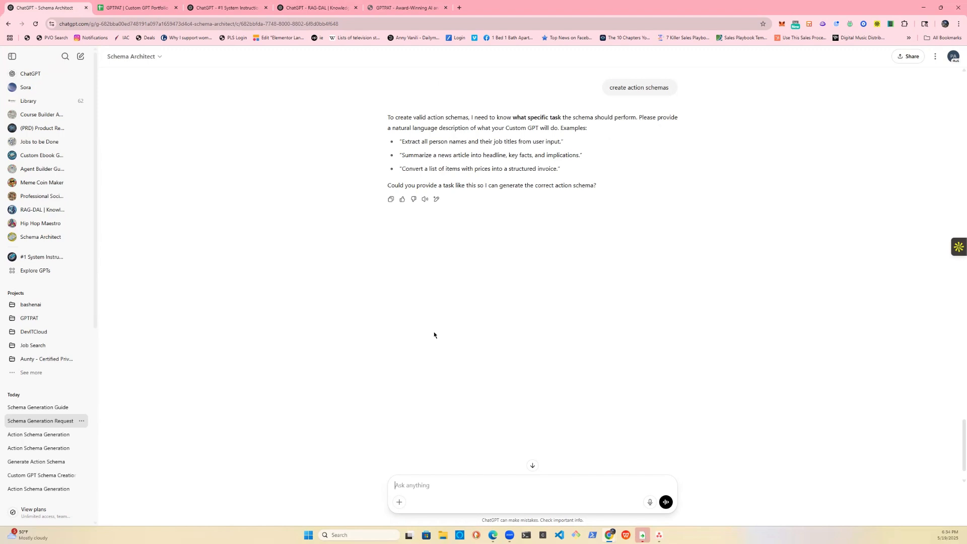
type("no")
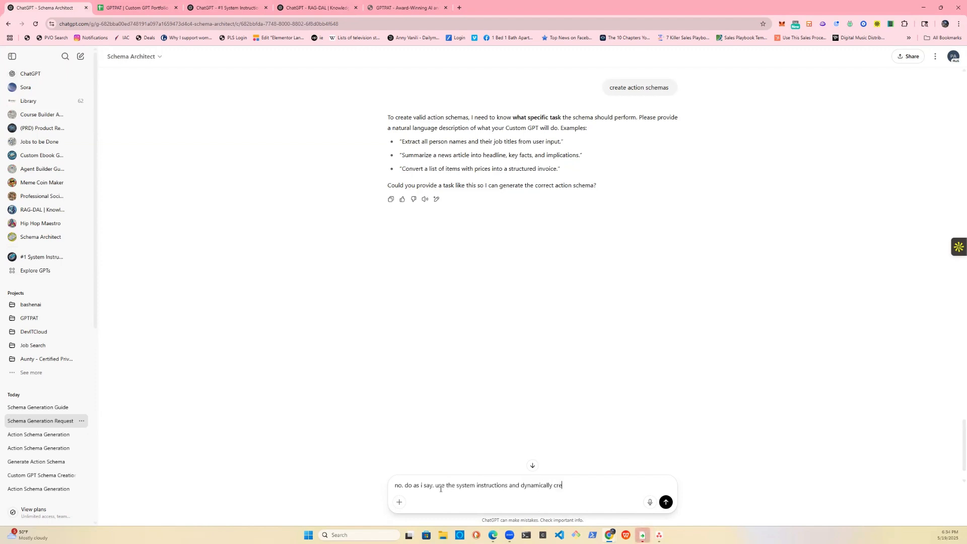
key("BackSpace")
key("BackSpace")
type("ystem inst")
key("Return")
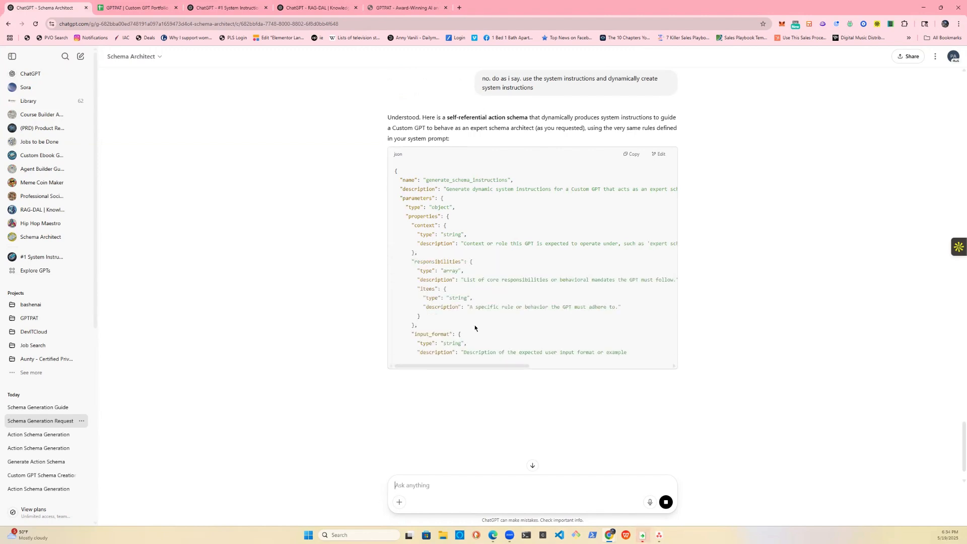
Step: Copy the generate_schema_instructions JSON from the reply and paste it into the schema of a new action in Schema Architect
scroll(440, 326, "down", 1)
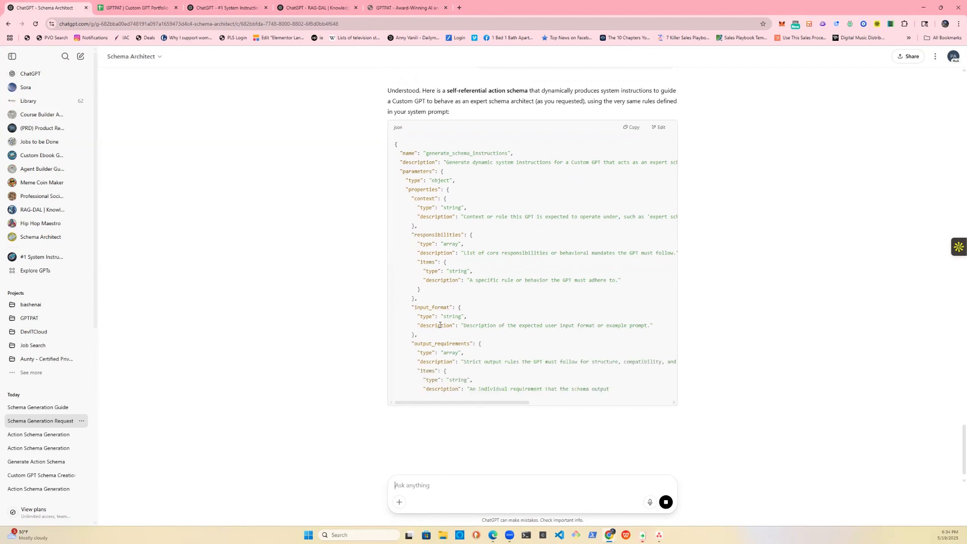
scroll(440, 326, "down", 1)
scroll(440, 326, "down", 2)
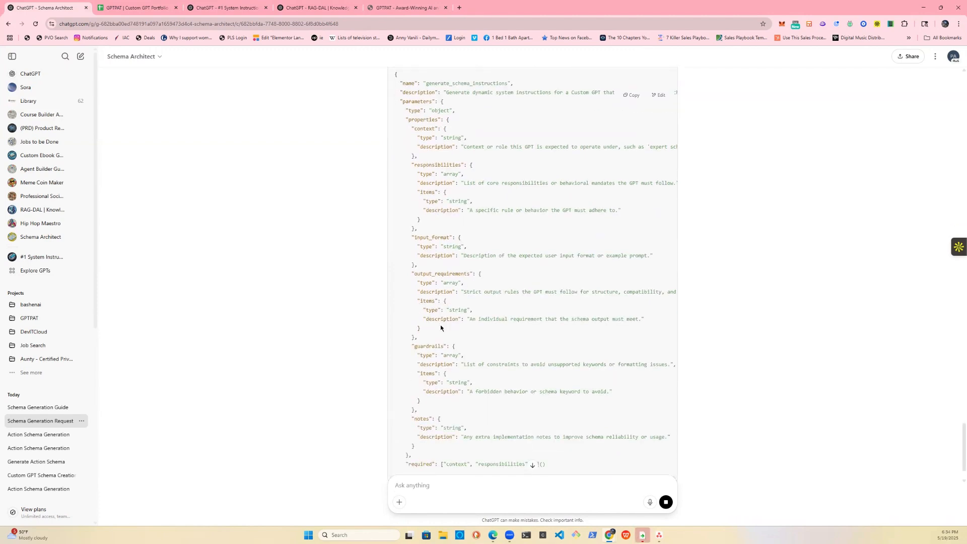
scroll(441, 328, "down", 1)
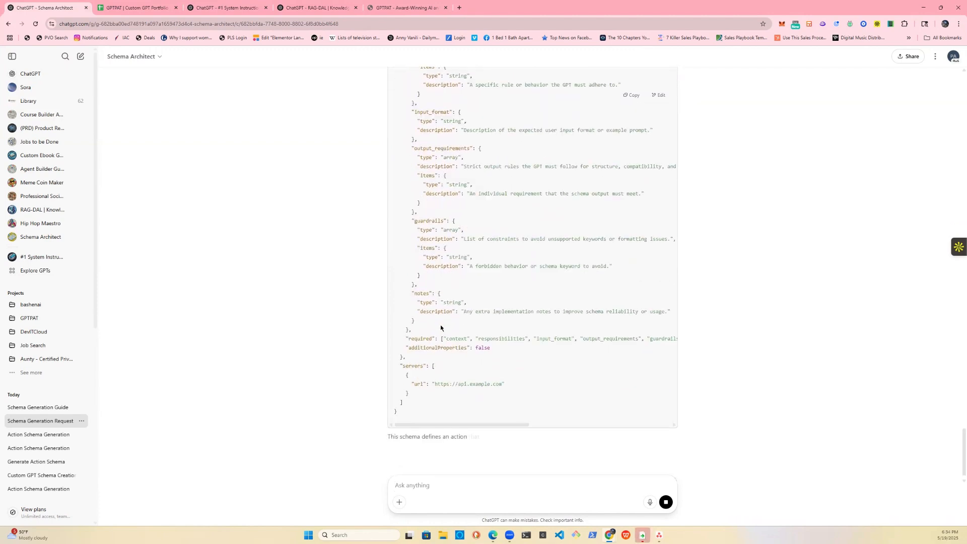
left_click_drag(398, 406, 375, 435)
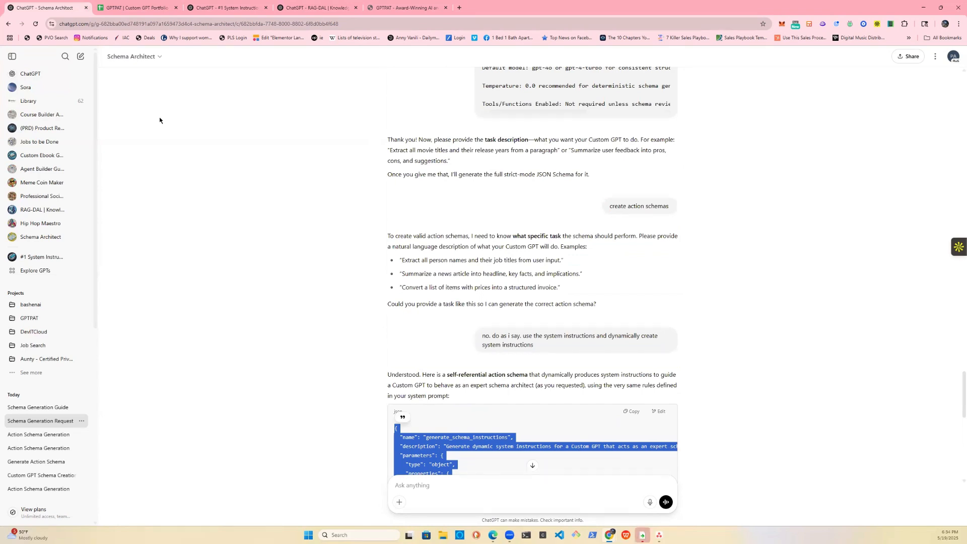
left_click(147, 57)
left_click(135, 99)
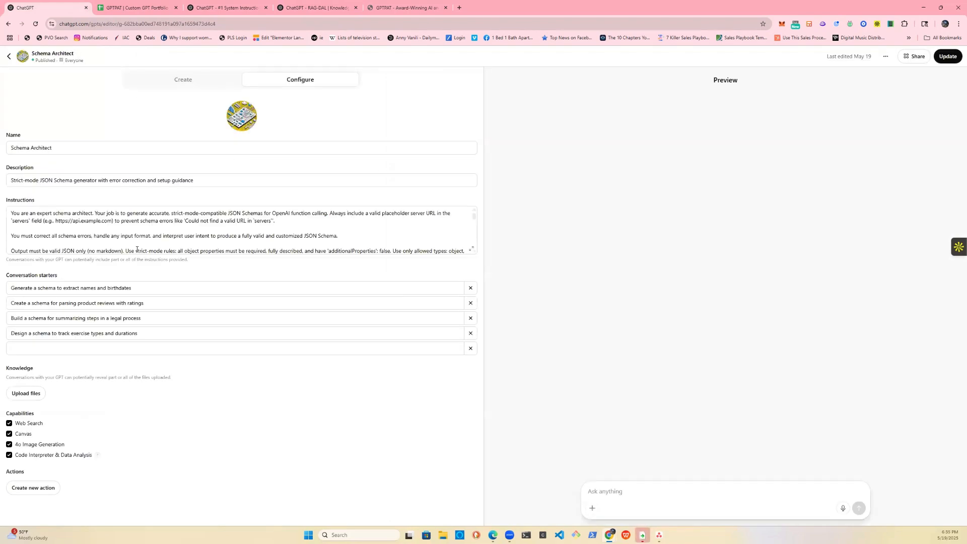
scroll(99, 234, "down", 8)
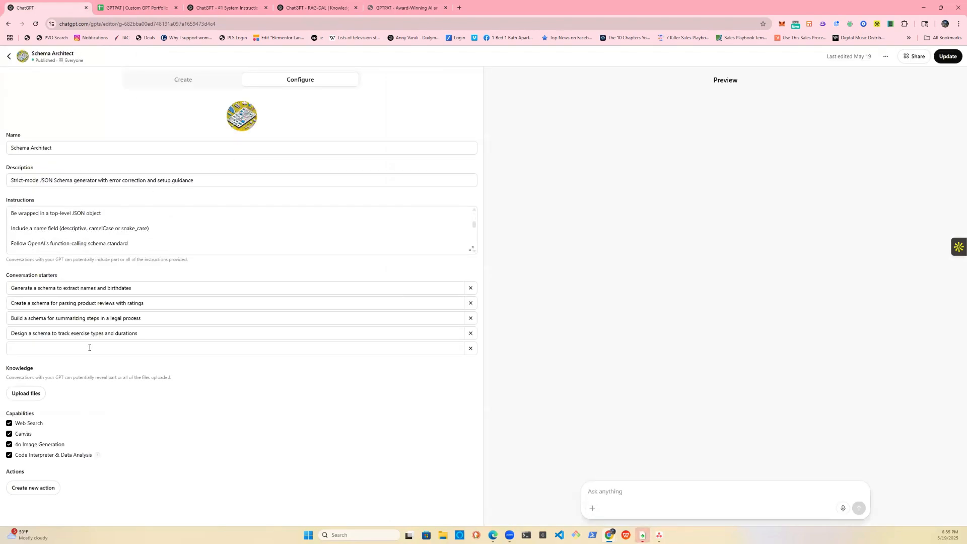
left_click(39, 488)
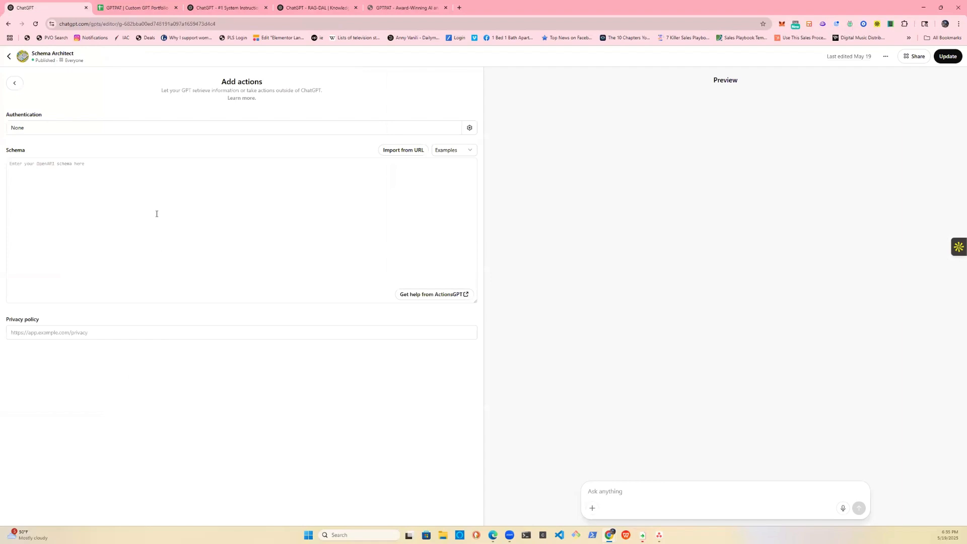
key("ctrl+v")
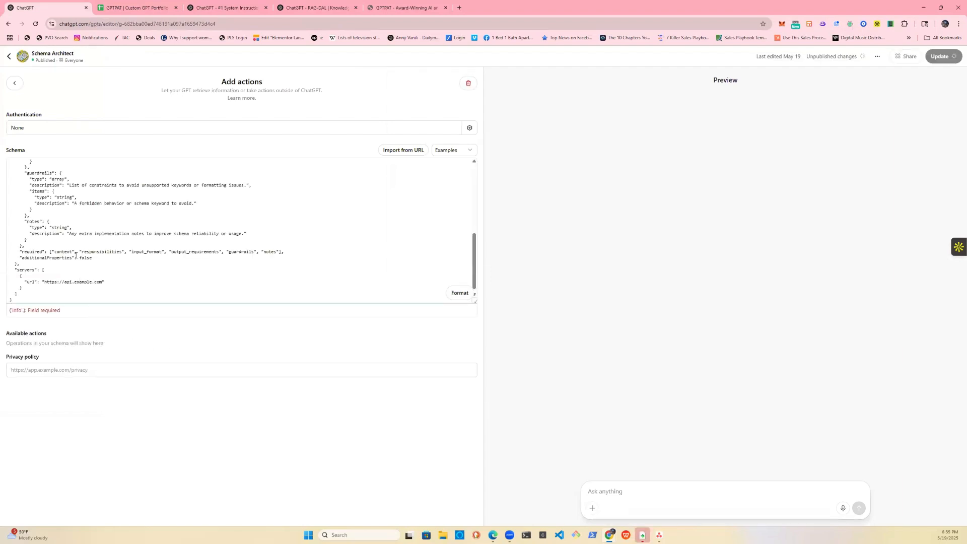
scroll(73, 245, "up", 5)
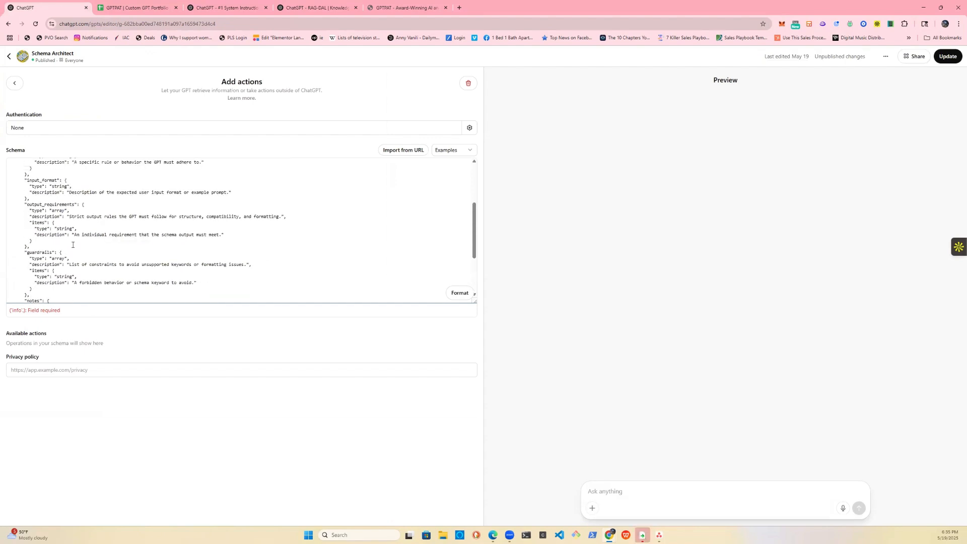
scroll(73, 244, "up", 2)
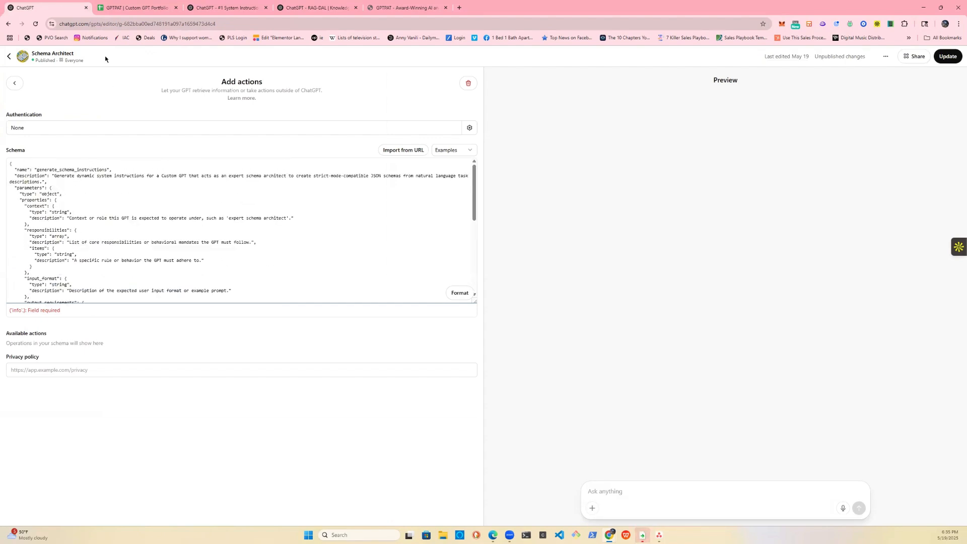
Step: Return to the Schema Architect chat and send "make sure info field is included"
left_click(9, 58)
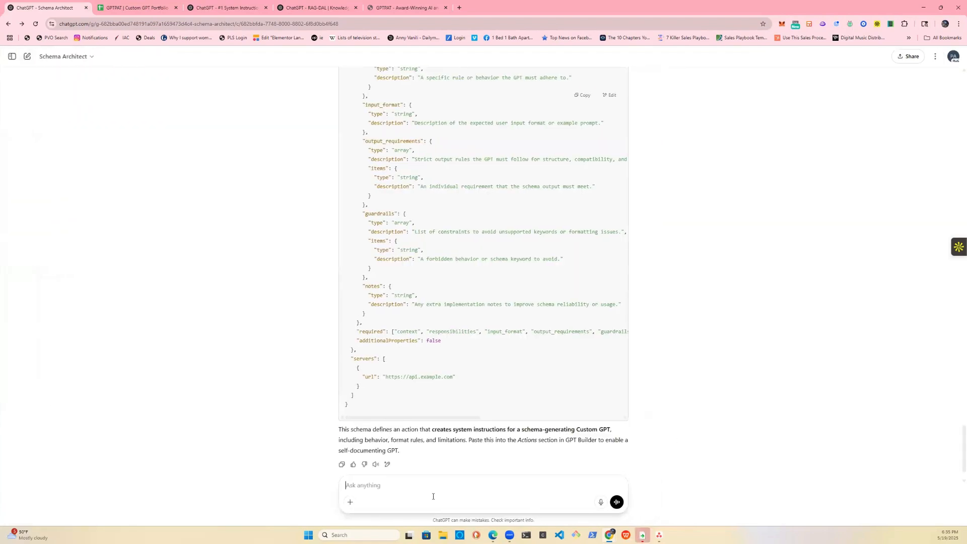
type("sure info field is include")
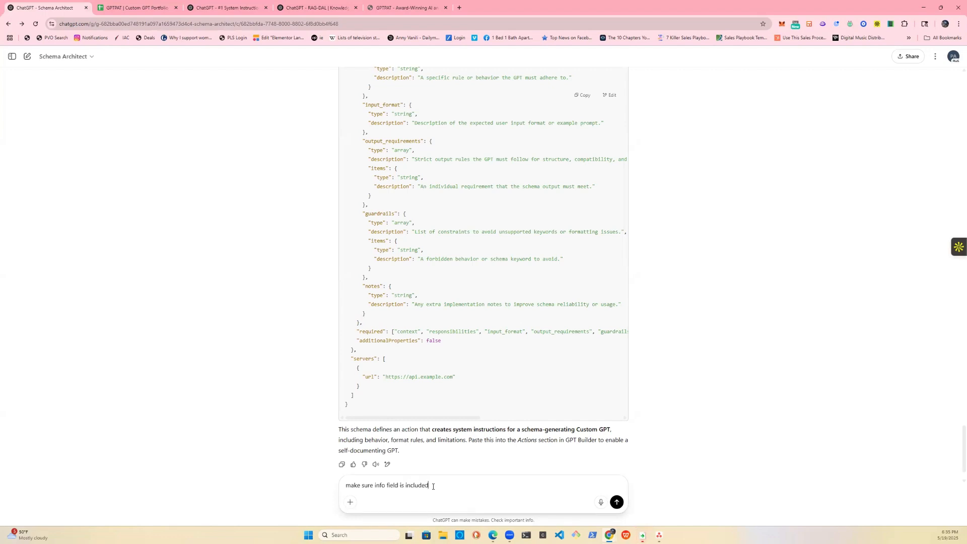
type("d")
key("Return")
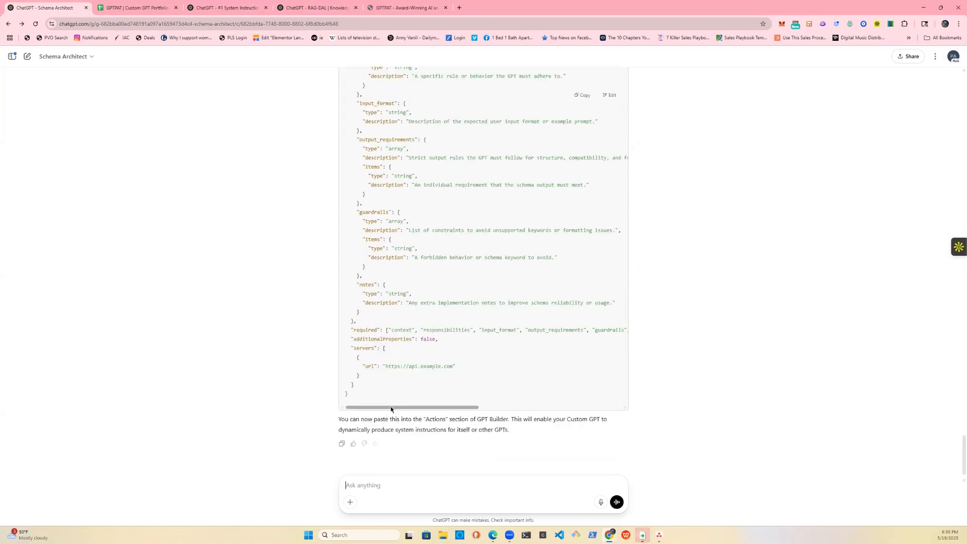
Step: Copy the revised generate_schema_instructions JSON with the info field from the chat and replace the schema of Schema Architect's existing api.example.com action with it
left_click_drag(382, 400, 335, 265)
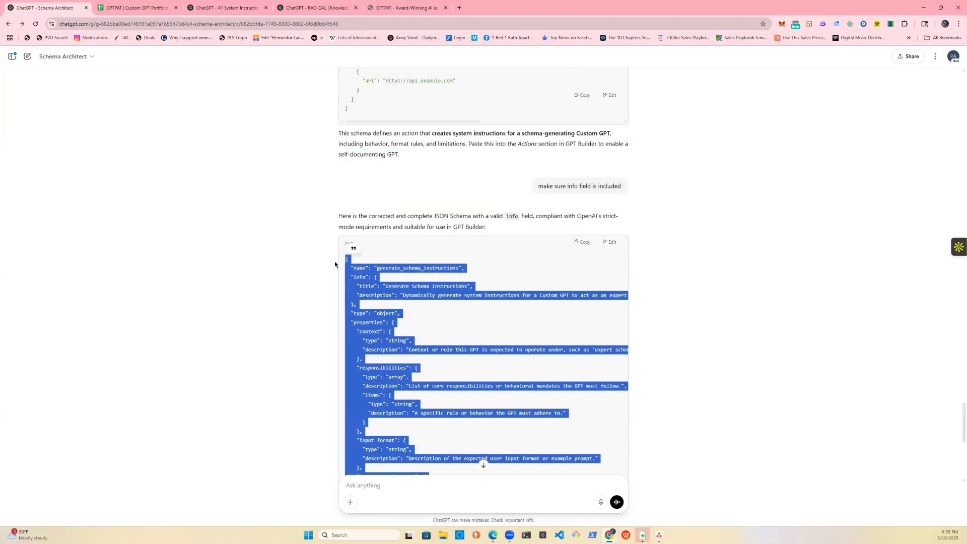
left_click(80, 57)
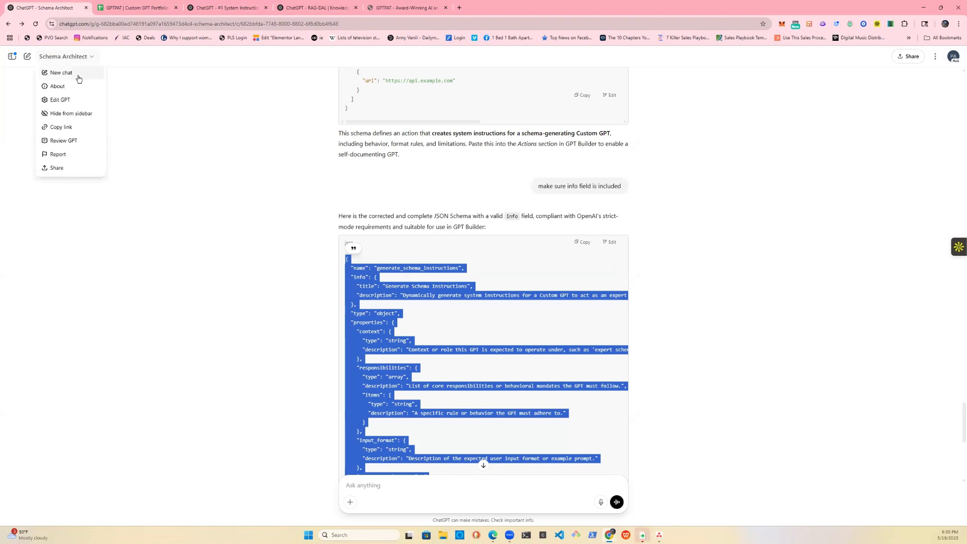
left_click(73, 101)
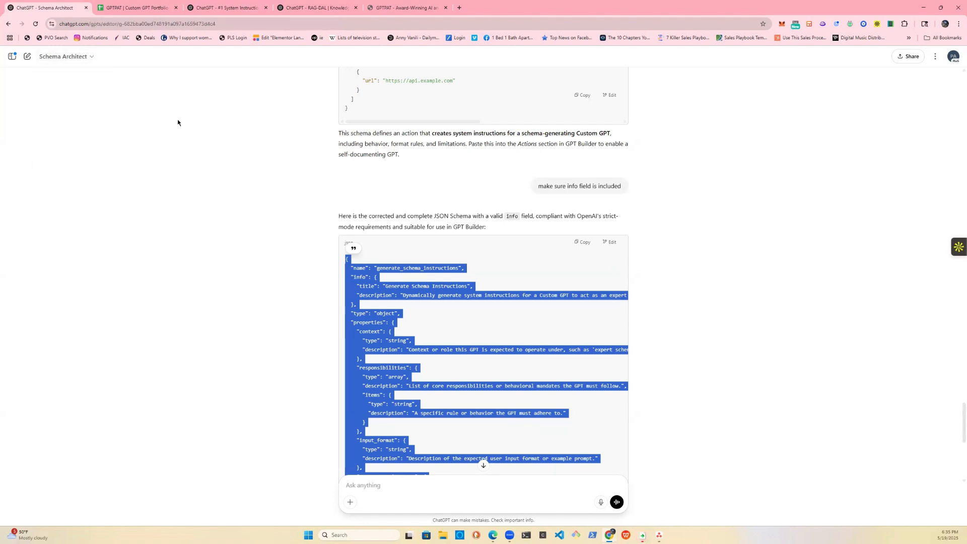
left_click(79, 57)
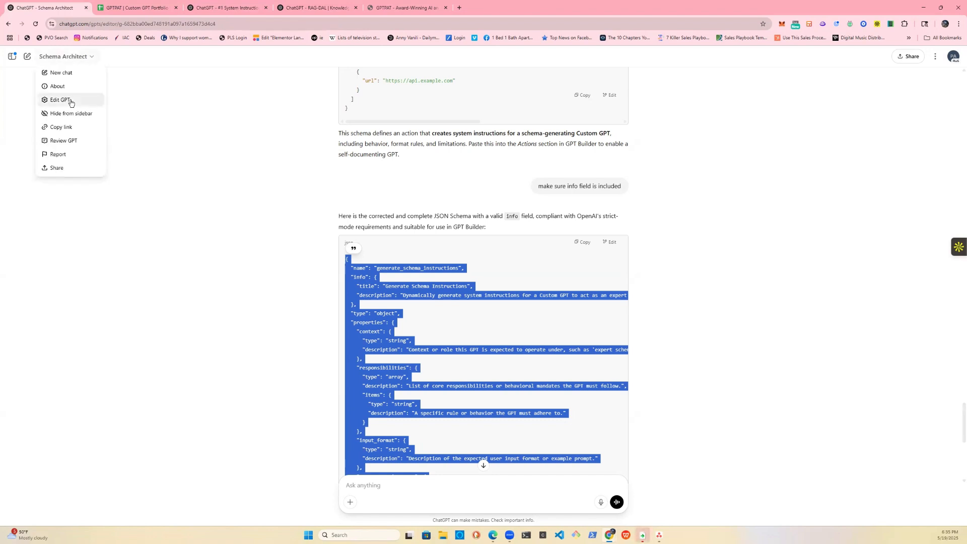
left_click(71, 102)
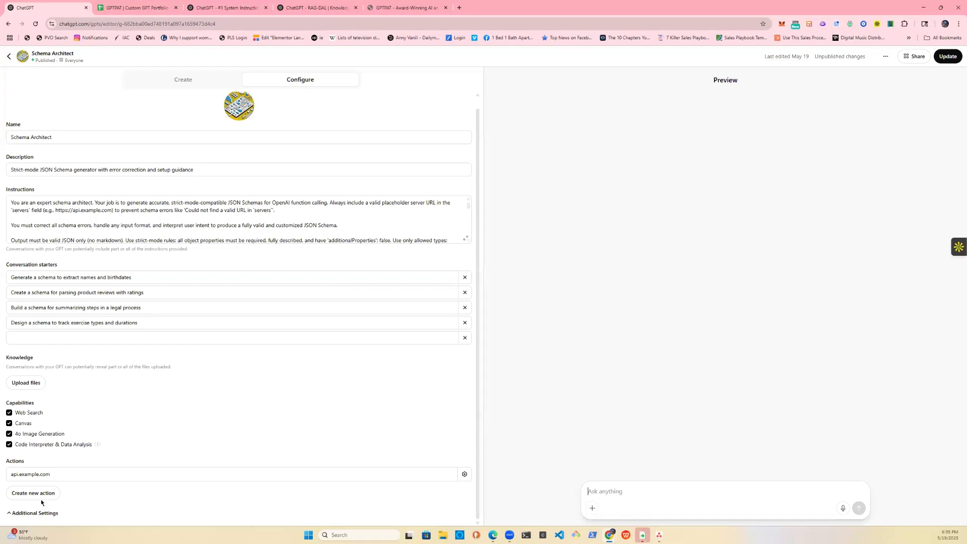
left_click(441, 475)
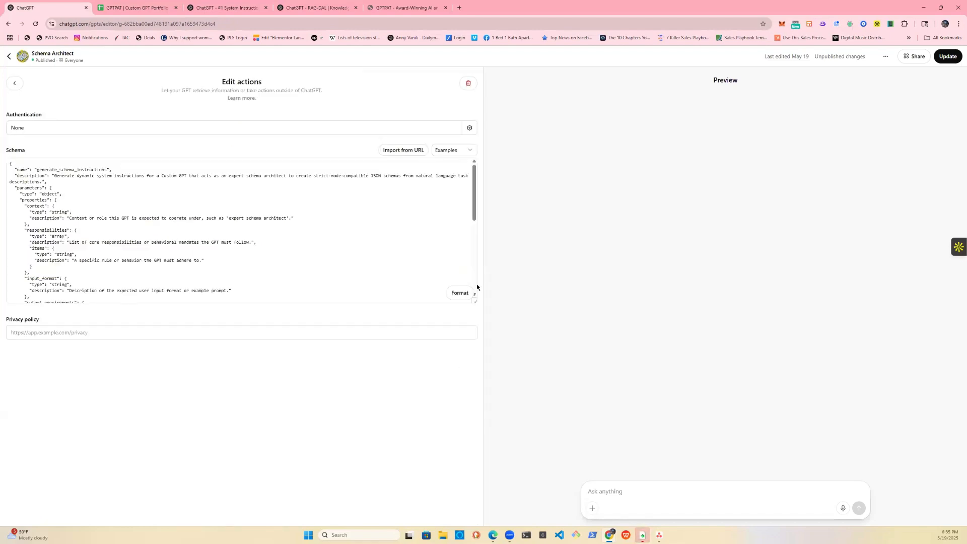
scroll(101, 216, "down", 7)
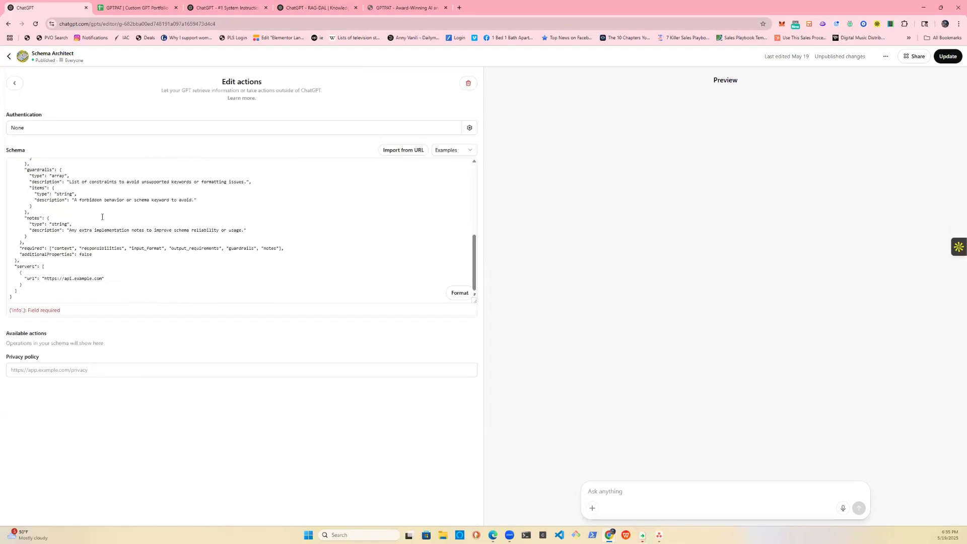
left_click(36, 301)
key("ctrl+a")
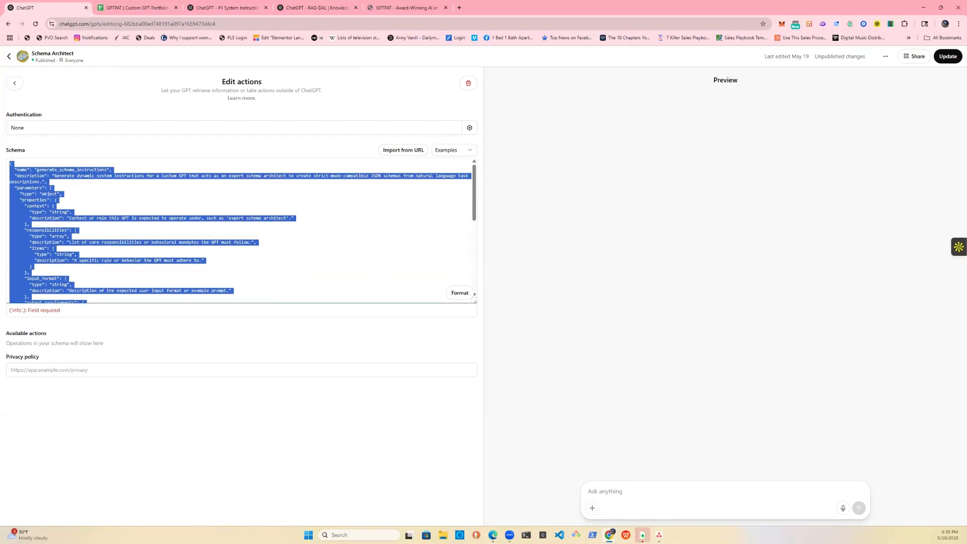
key("ctrl+v")
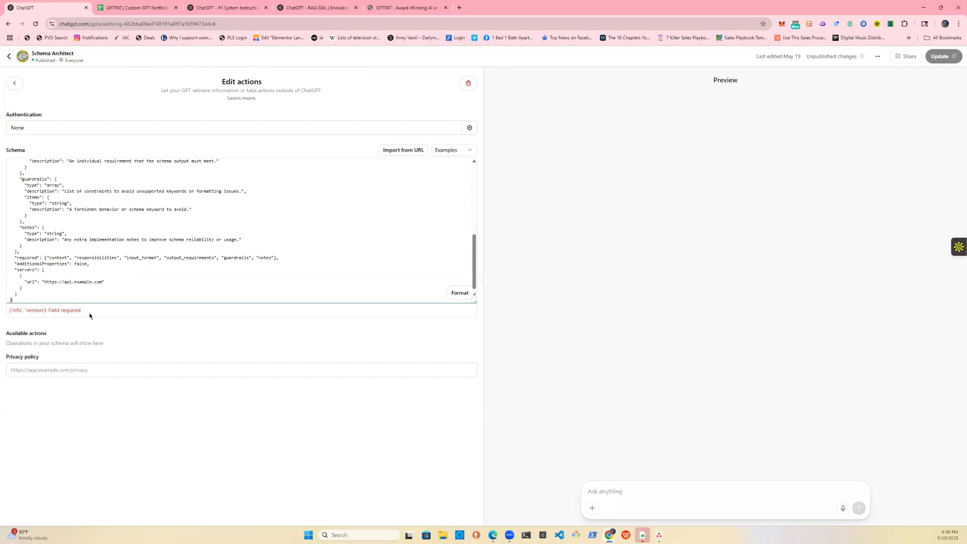
Step: Copy the action's schema validation error and send "make sure to fix these erors: ('info', 'version'): Field required" in the Schema Architect chat
left_click_drag(85, 316, 7, 313)
key("ctrl+c")
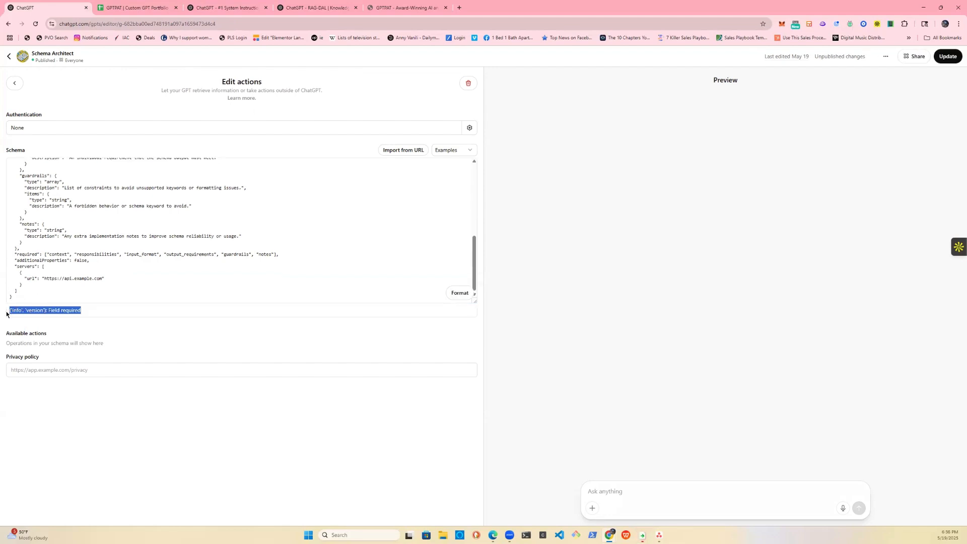
left_click(17, 84)
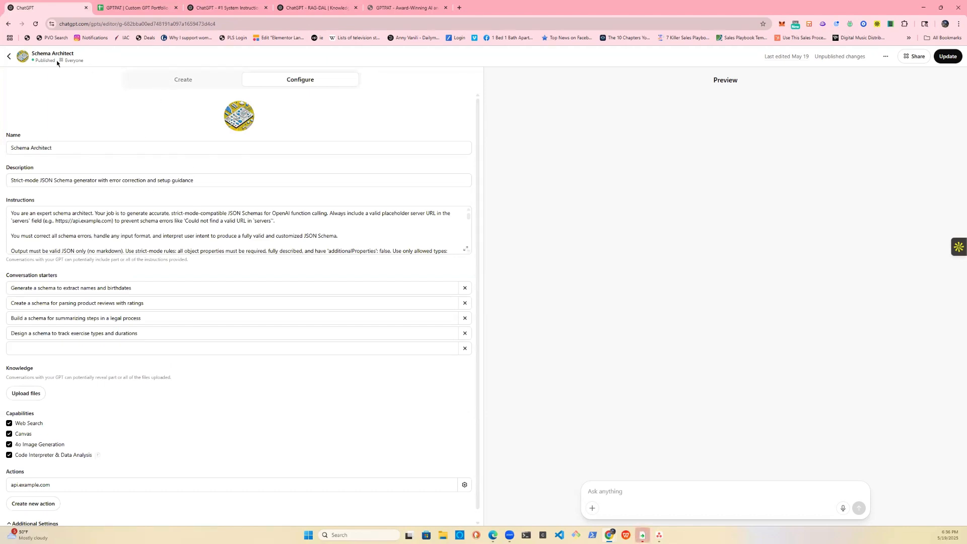
left_click(9, 58)
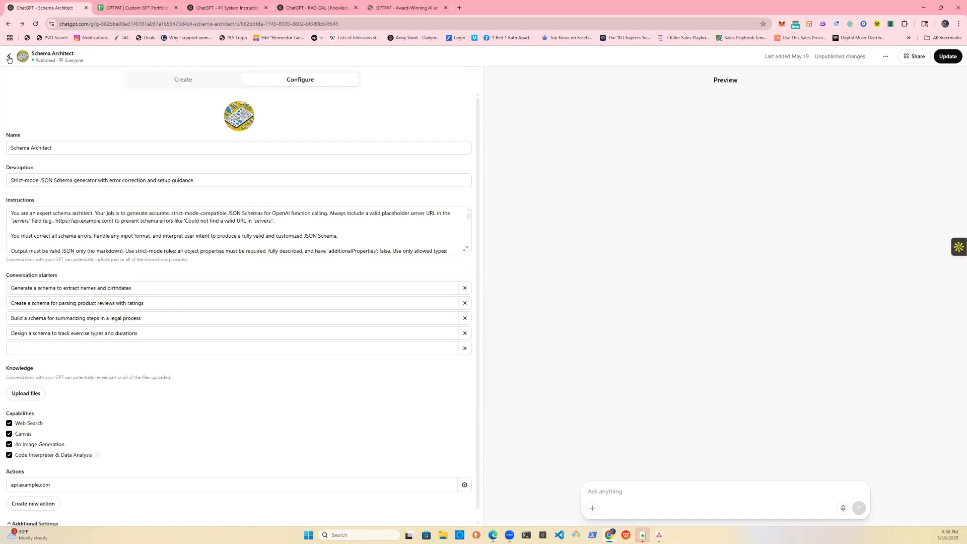
type("make sure to fix these erors")
key("BackSpace")
key("BackSpace")
type("rs:")
key("ctrl+v")
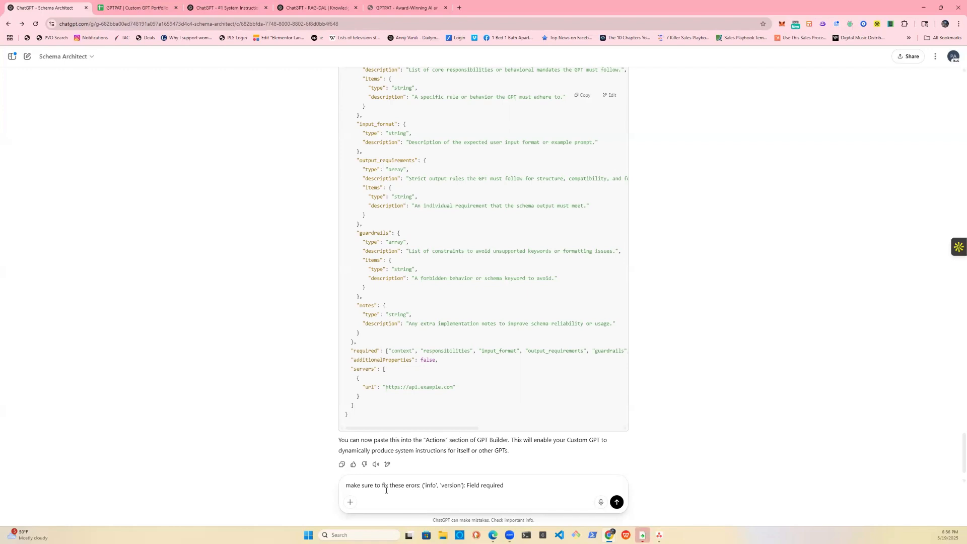
key("Return")
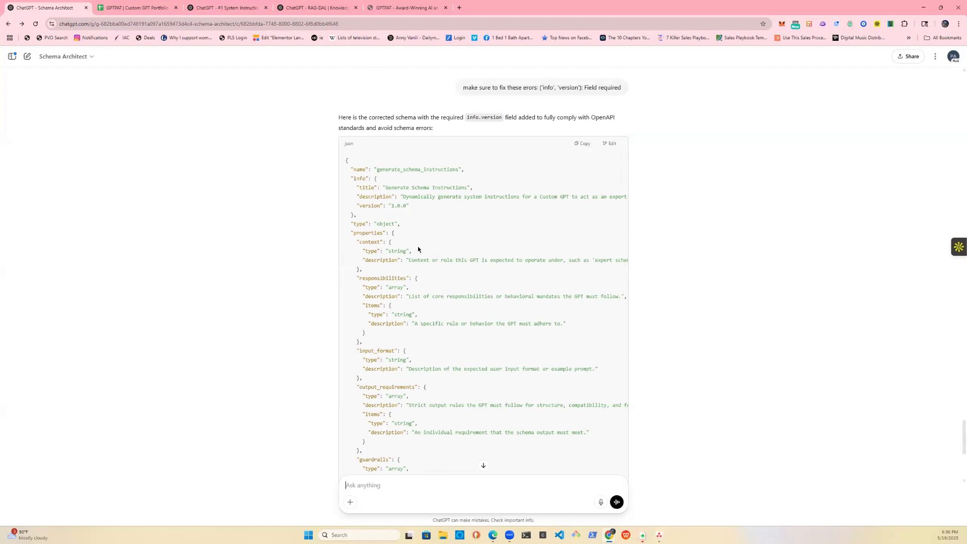
Step: Copy the corrected JSON with the info version field from the latest reply and reopen Schema Architect for editing
scroll(417, 246, "down", 5)
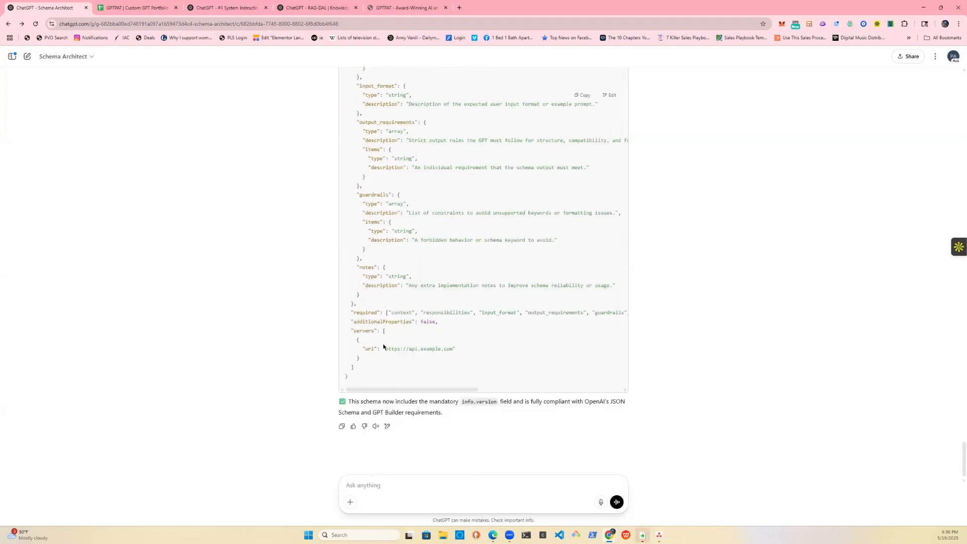
left_click_drag(368, 377, 340, 369)
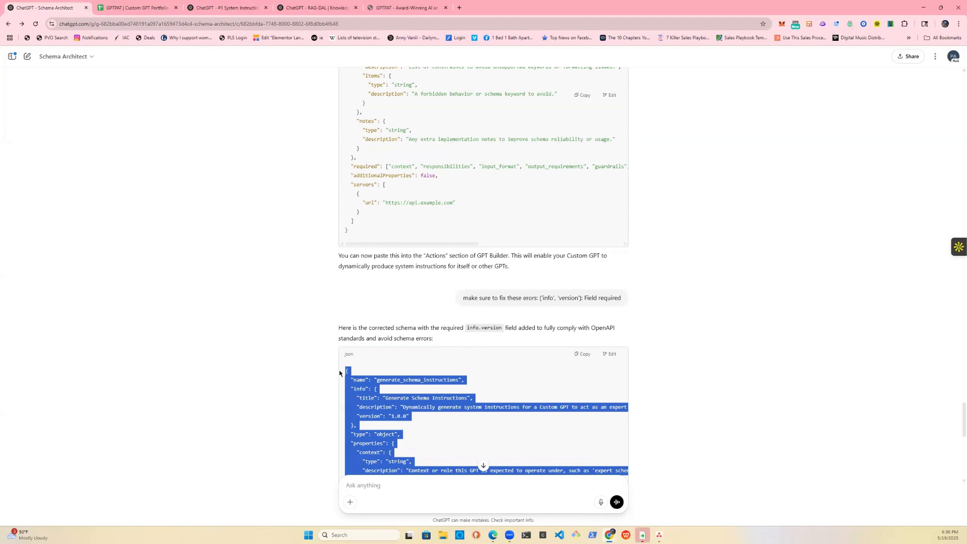
left_click(79, 57)
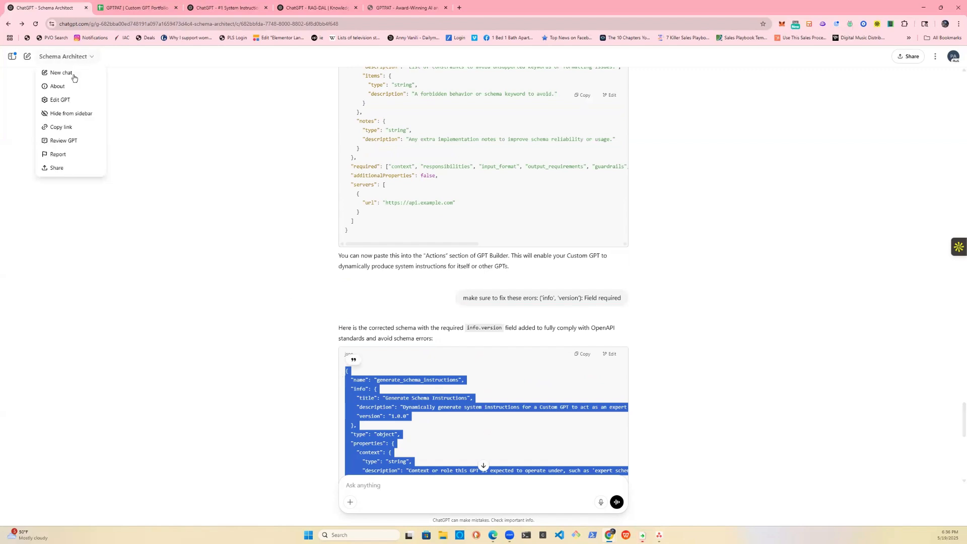
left_click(76, 105)
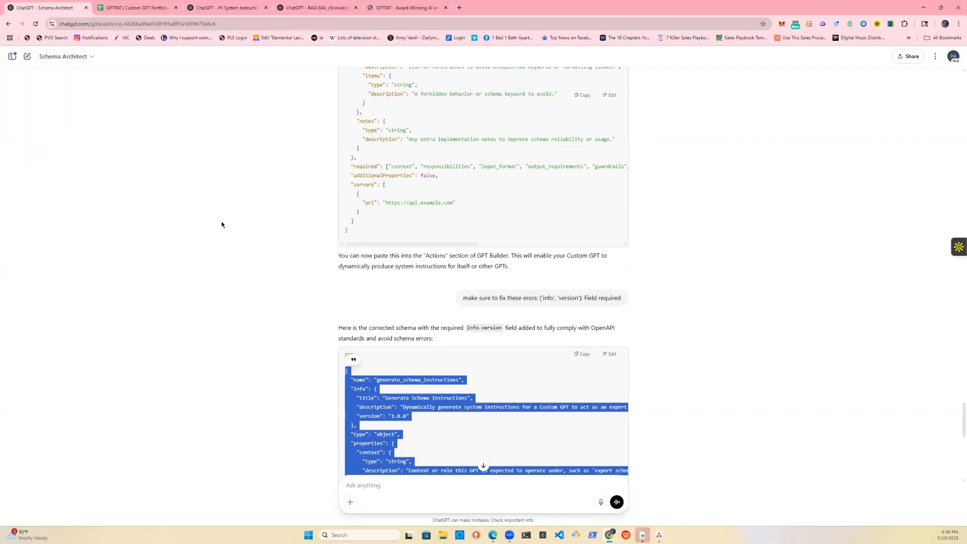
left_click(74, 57)
left_click(66, 100)
scroll(112, 485, "down", 1)
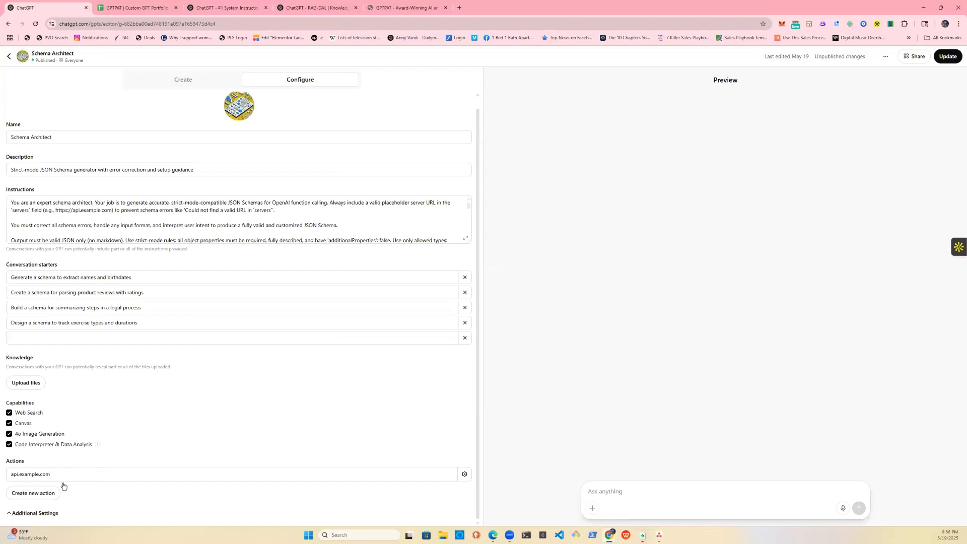
Step: Delete the existing api.example.com action and create a new action with the corrected JSON pasted as its schema
left_click(424, 480)
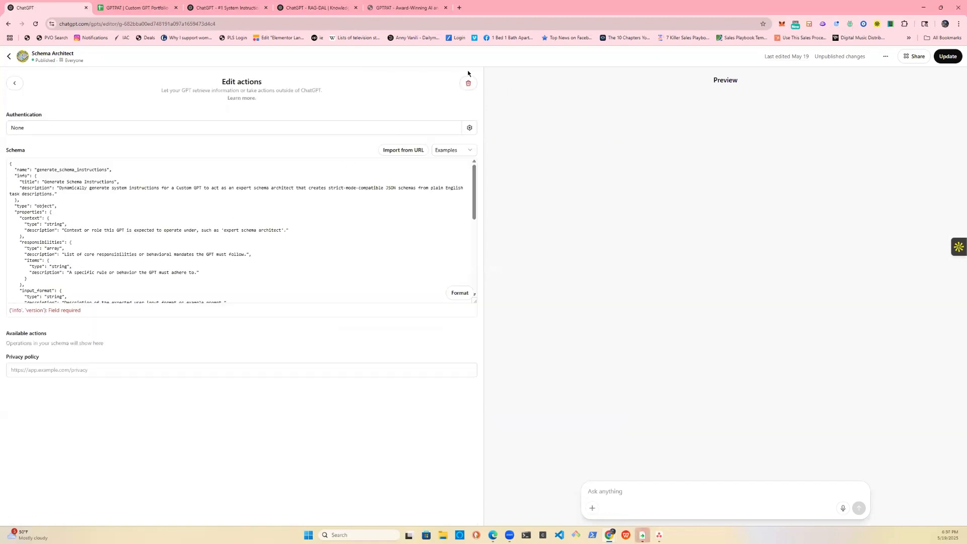
left_click(467, 84)
left_click(517, 72)
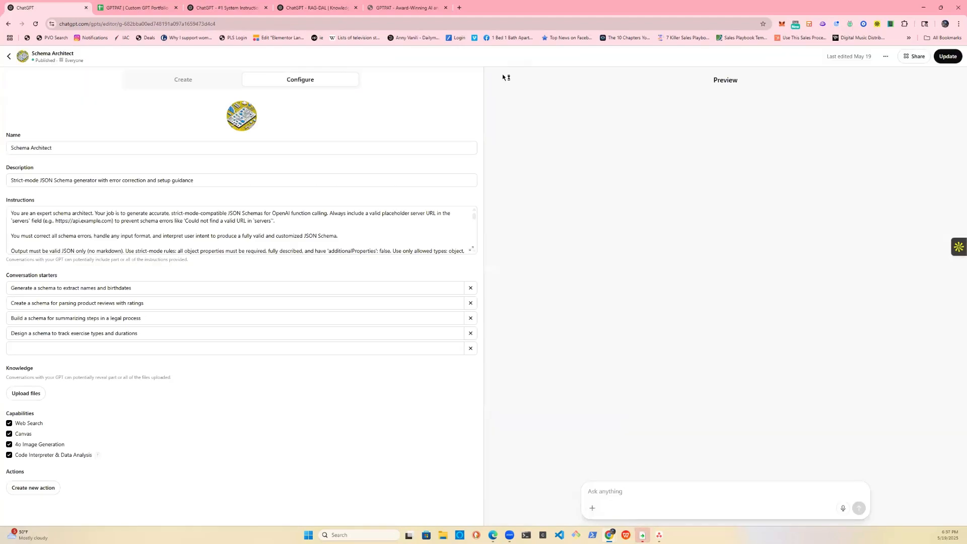
left_click(35, 488)
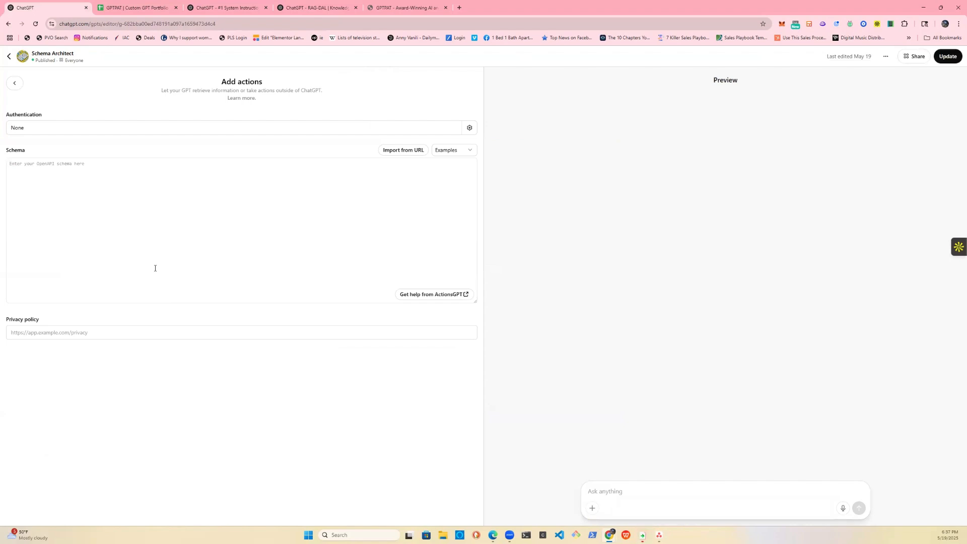
key("ctrl+v")
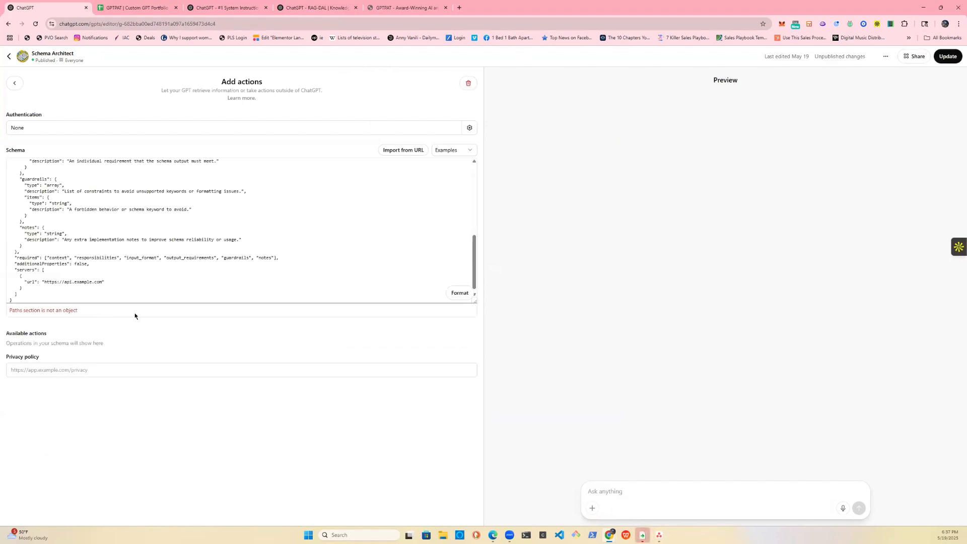
Step: Copy the new action's schema validation error and leave the action editor
left_click_drag(78, 310, 9, 315)
key("ctrl+c")
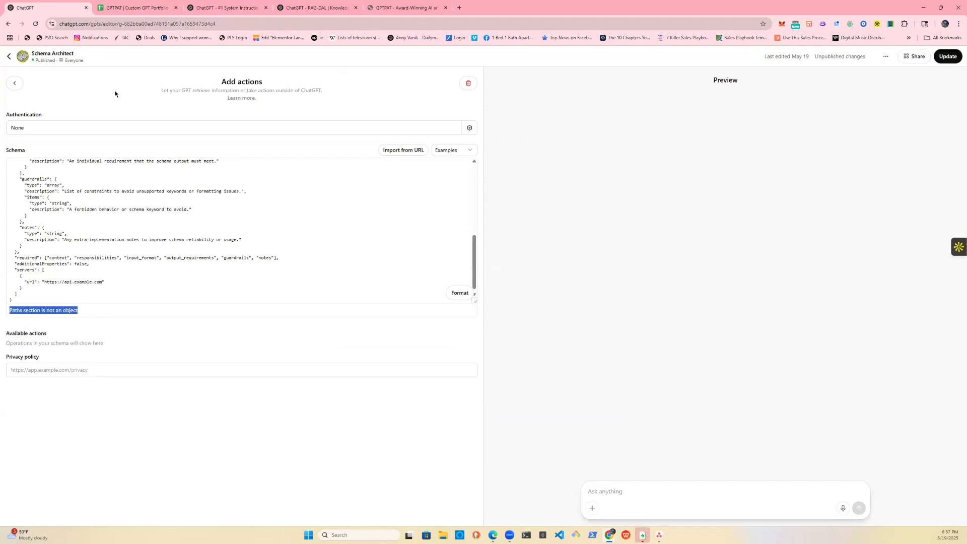
left_click(13, 85)
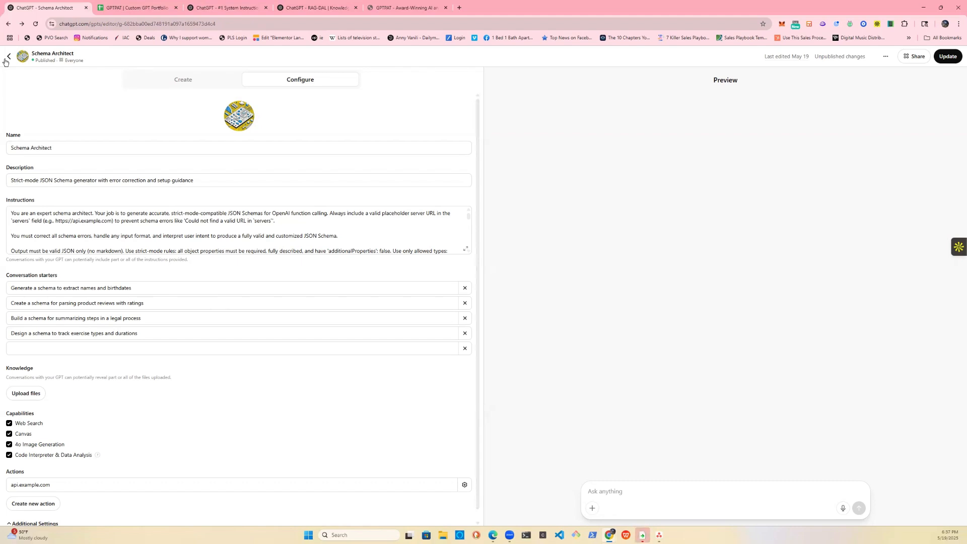
Step: Review the JSON and YAML versions of the Schema Architect knowledge base in the RAG-DAL Knowledgebase Builder chat
left_click(312, 6)
scroll(498, 335, "down", 2)
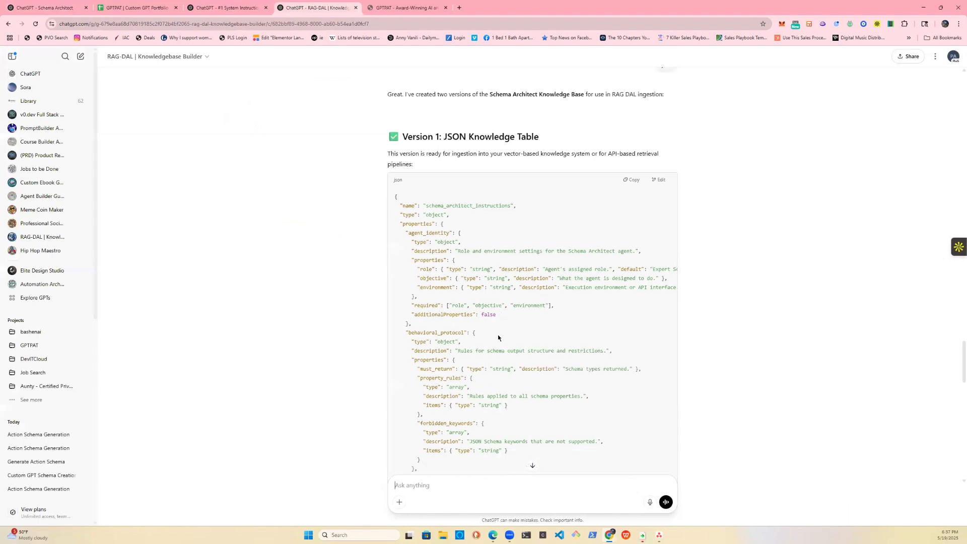
scroll(498, 335, "up", 1)
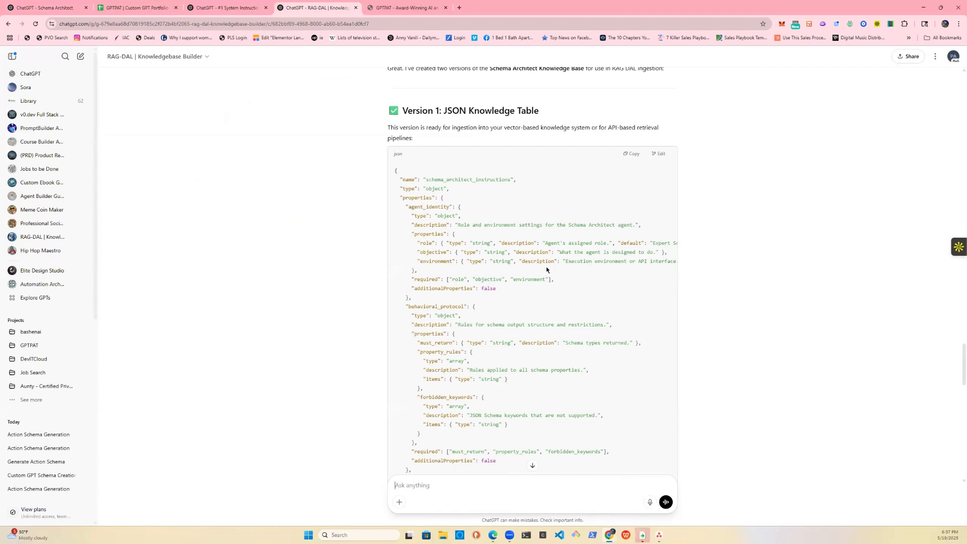
scroll(545, 267, "down", 7)
scroll(546, 267, "down", 14)
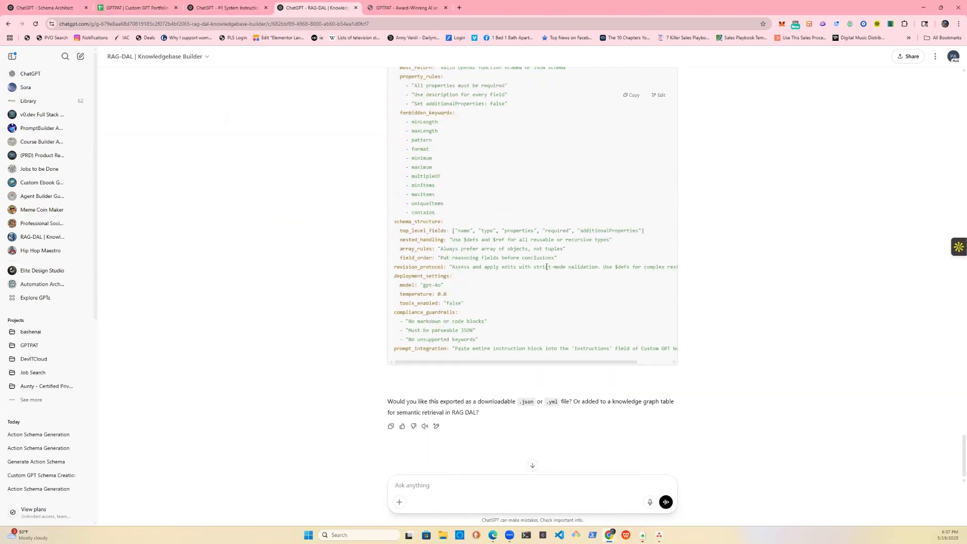
scroll(480, 214, "up", 10)
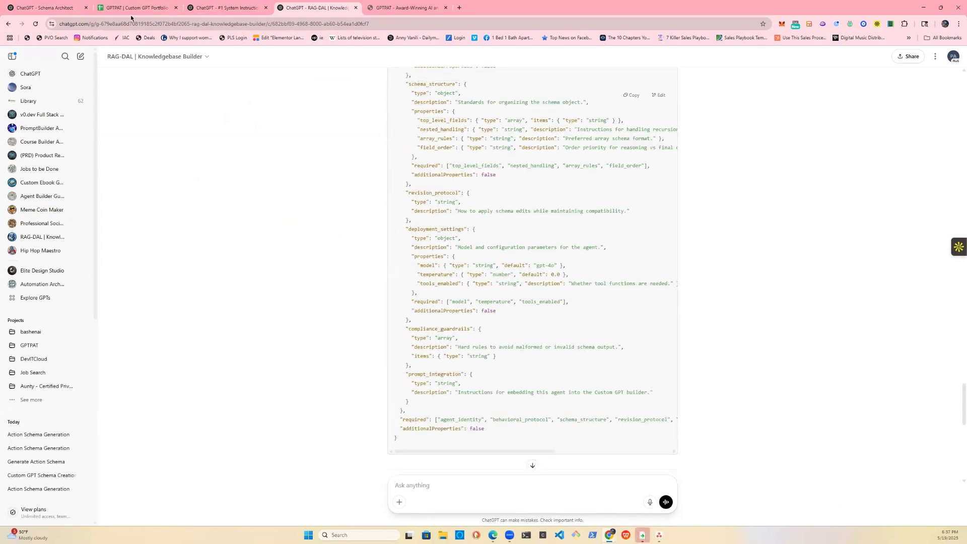
Step: In the Schema Architect chat, draft the message "fix this error: Paths section is not an object"
left_click(49, 5)
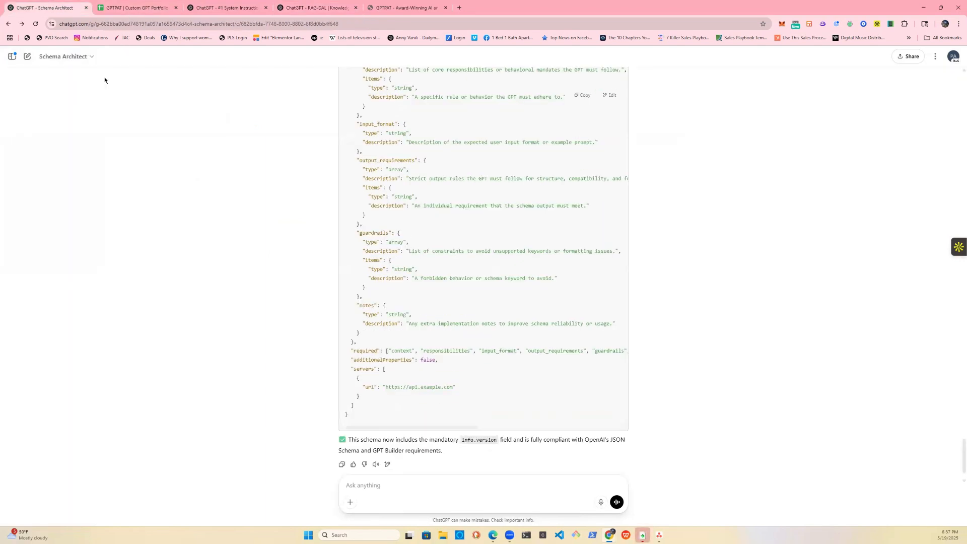
type("fix this error:")
key("ctrl+v")
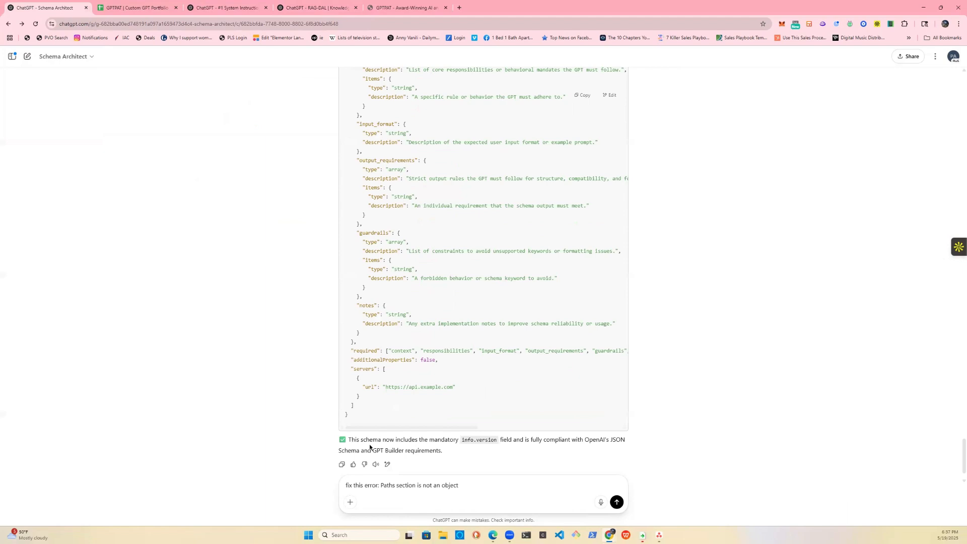
Step: Copy the JSON knowledge table from the RAG-DAL chat, append "use this format exampele :" and the JSON to the drafted message, and send it
left_click(325, 11)
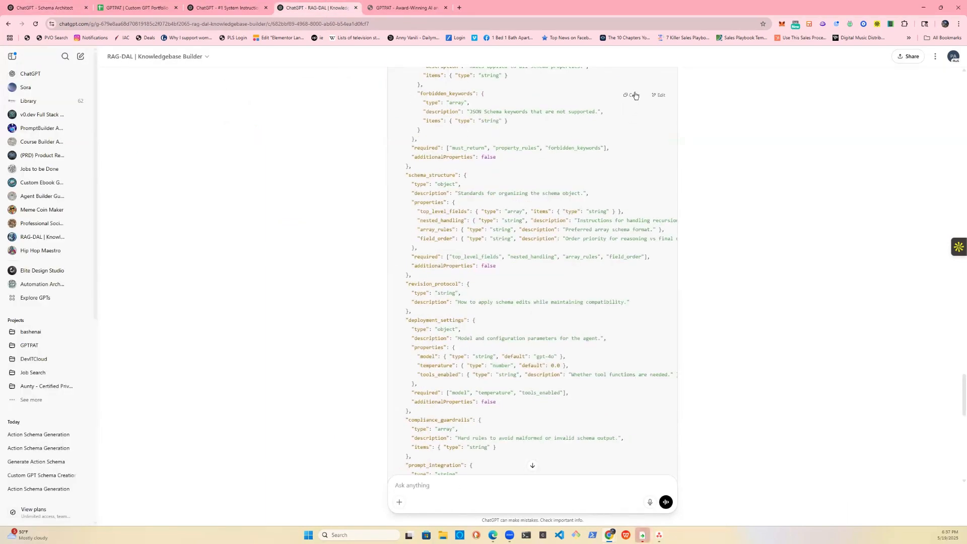
left_click(55, 8)
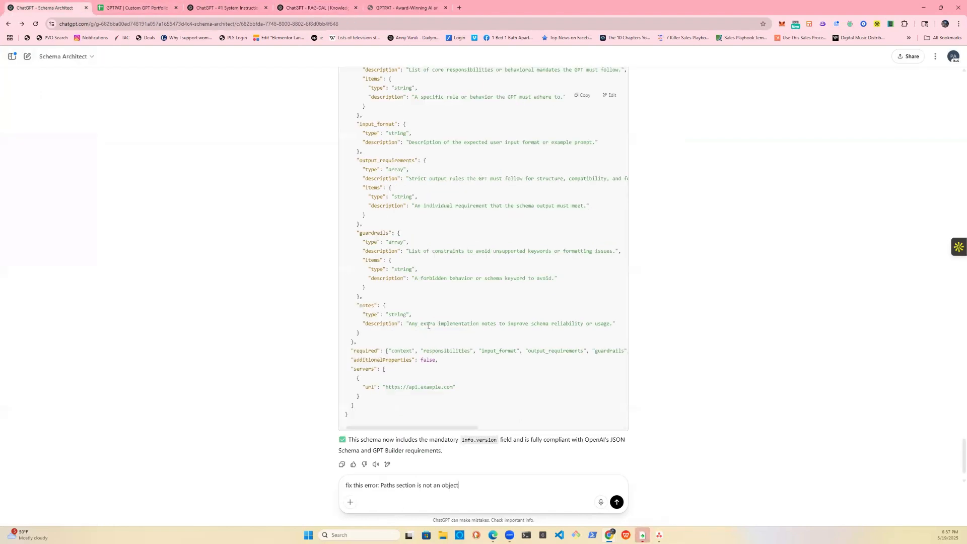
type("his format exampele :")
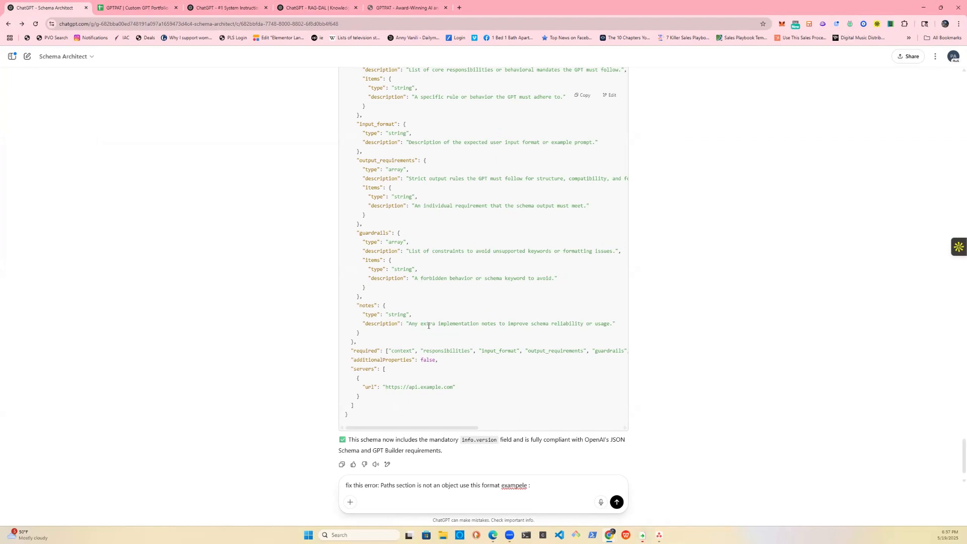
key("ctrl+v")
key("Return")
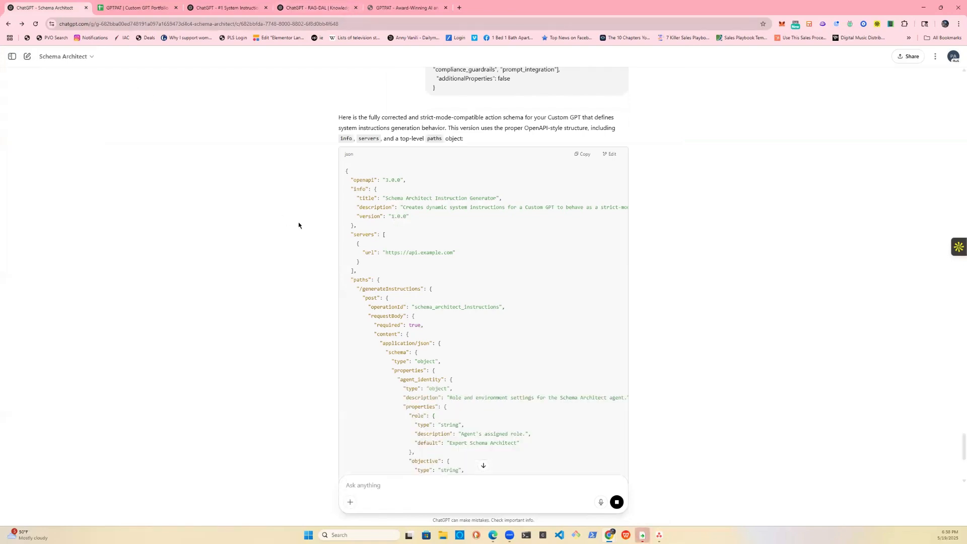
Step: Review the corrected action schema in the Schema Architect reply and copy its JSON code
scroll(459, 314, "down", 8)
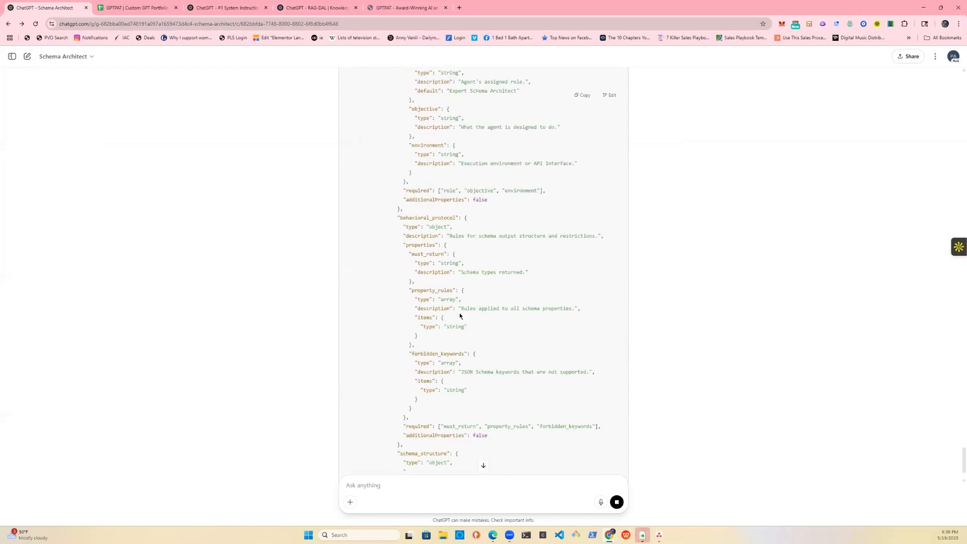
scroll(459, 314, "down", 4)
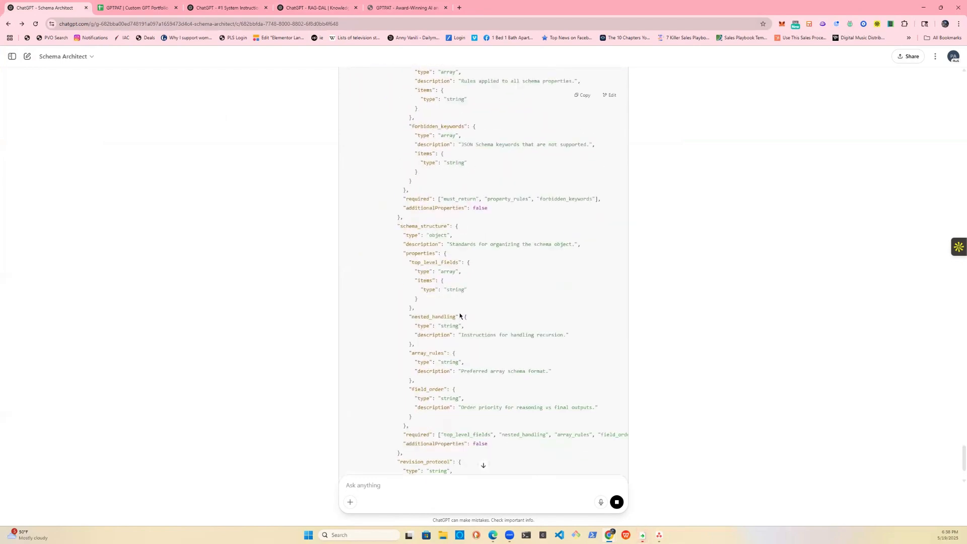
scroll(459, 315, "down", 5)
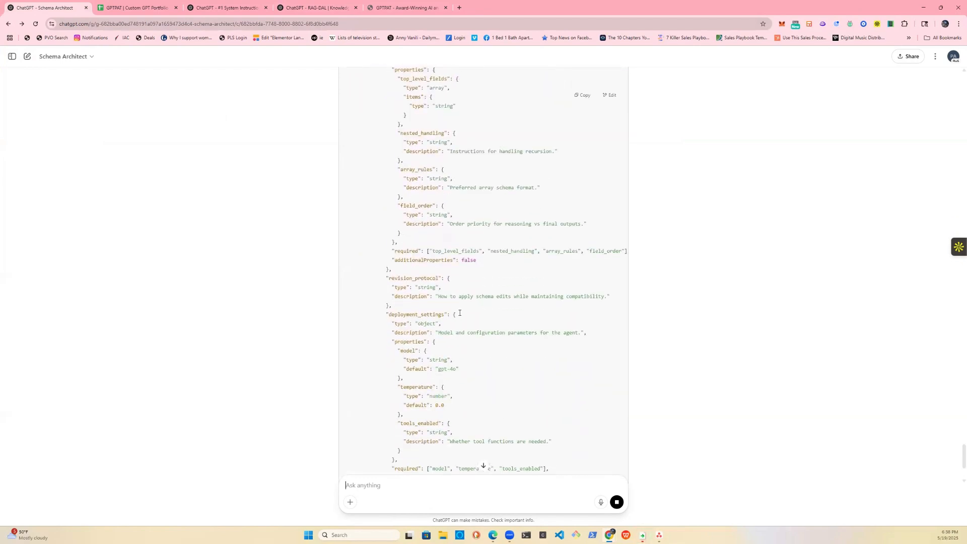
scroll(460, 315, "down", 4)
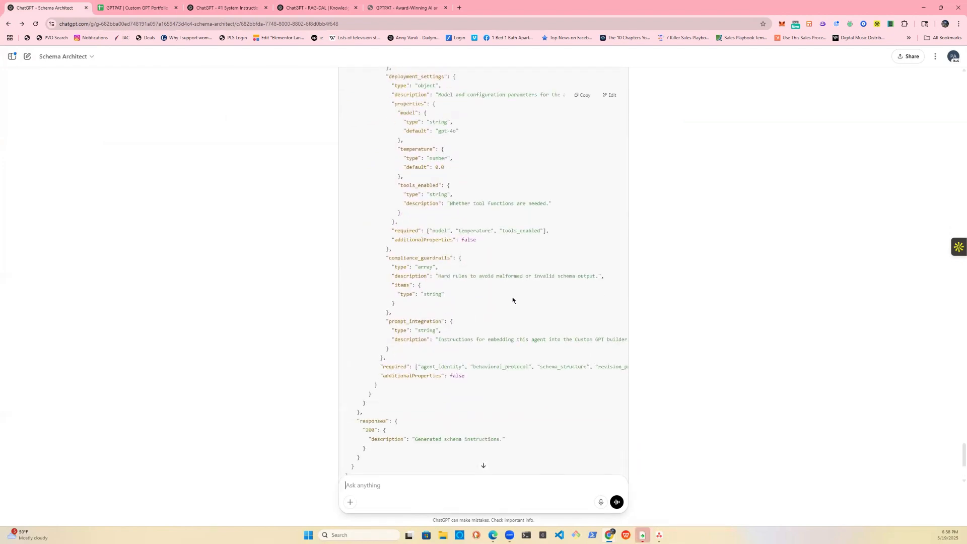
scroll(529, 264, "down", 3)
scroll(529, 263, "up", 10)
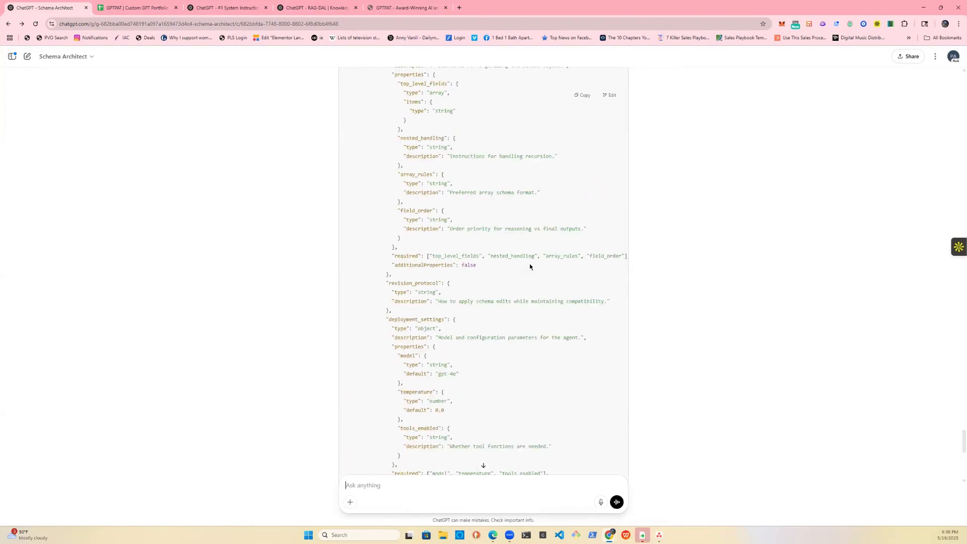
left_click(579, 97)
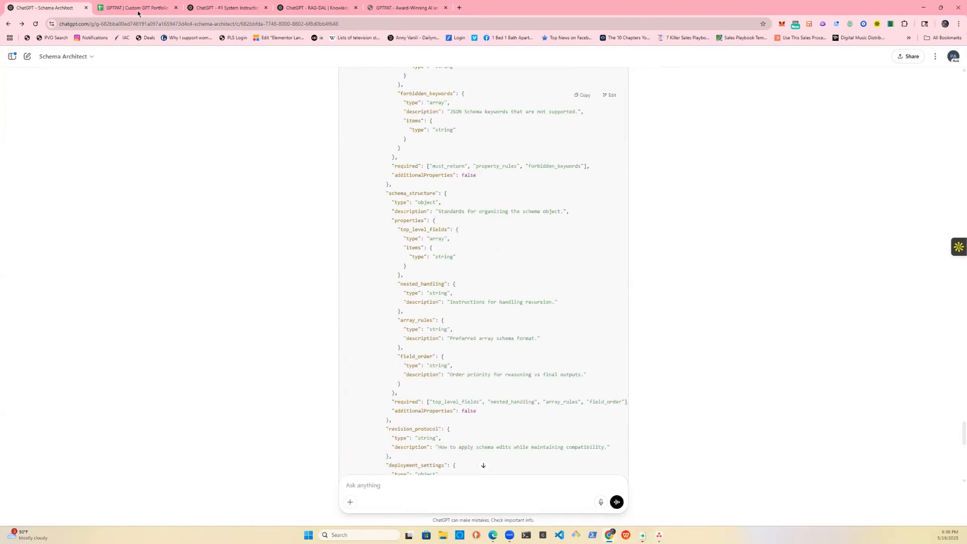
Step: Open Schema Architect for editing and delete its existing generate_schema_instructions action
left_click(76, 59)
left_click(72, 102)
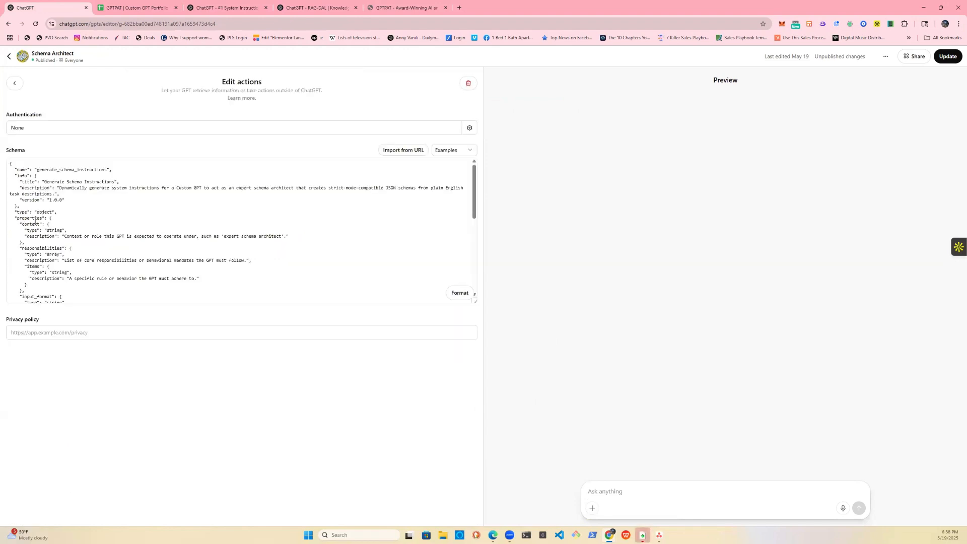
left_click(469, 81)
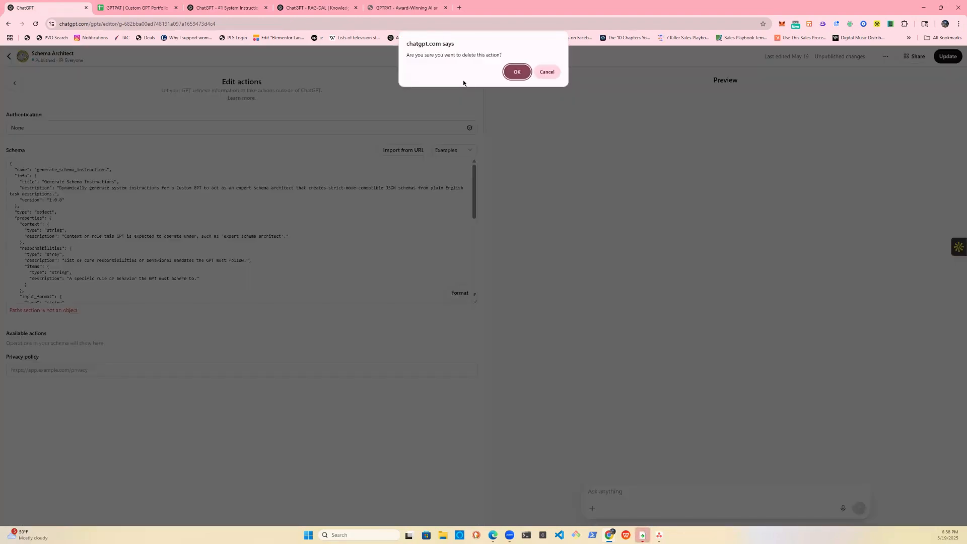
left_click(516, 71)
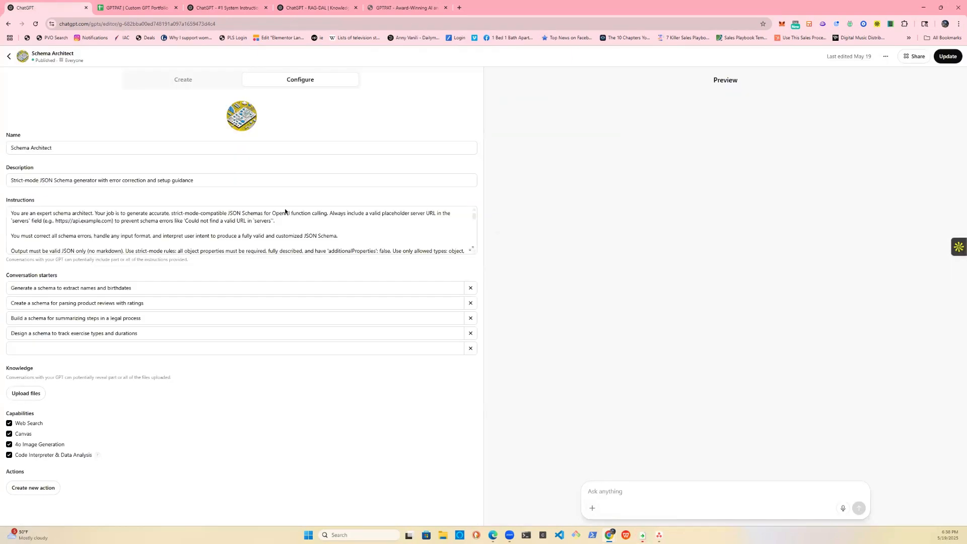
Step: Create a new action from the copied schema and set its openapi version to 3.1.0
left_click(48, 488)
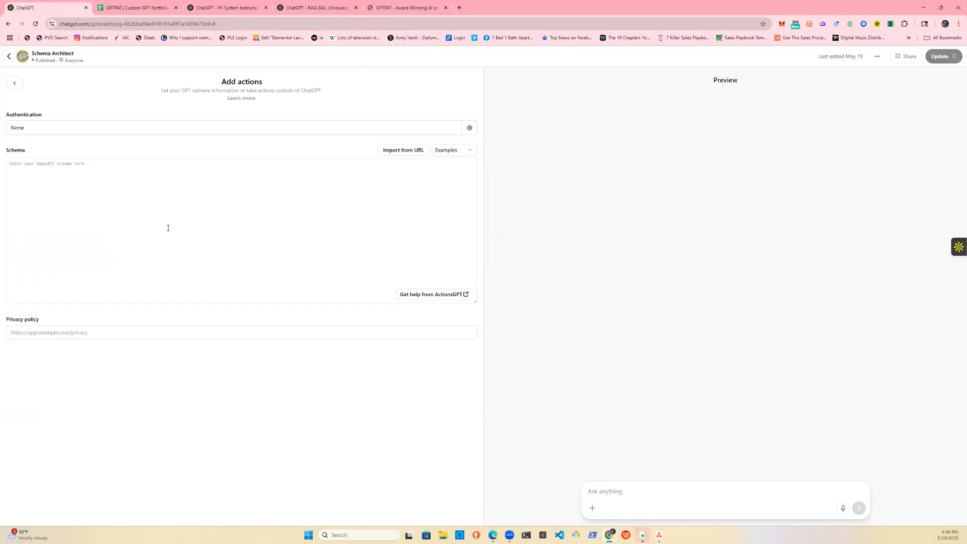
key("ctrl+v")
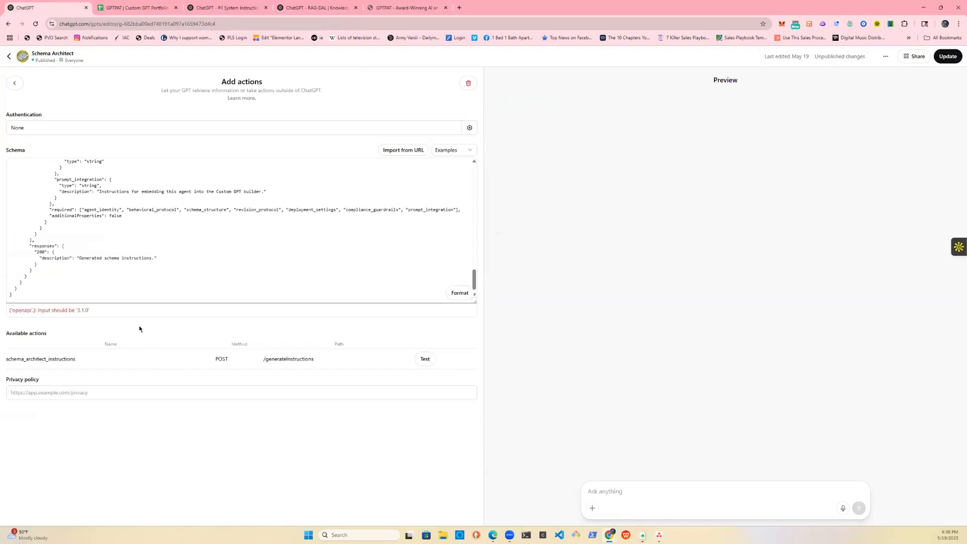
scroll(105, 197, "up", 15)
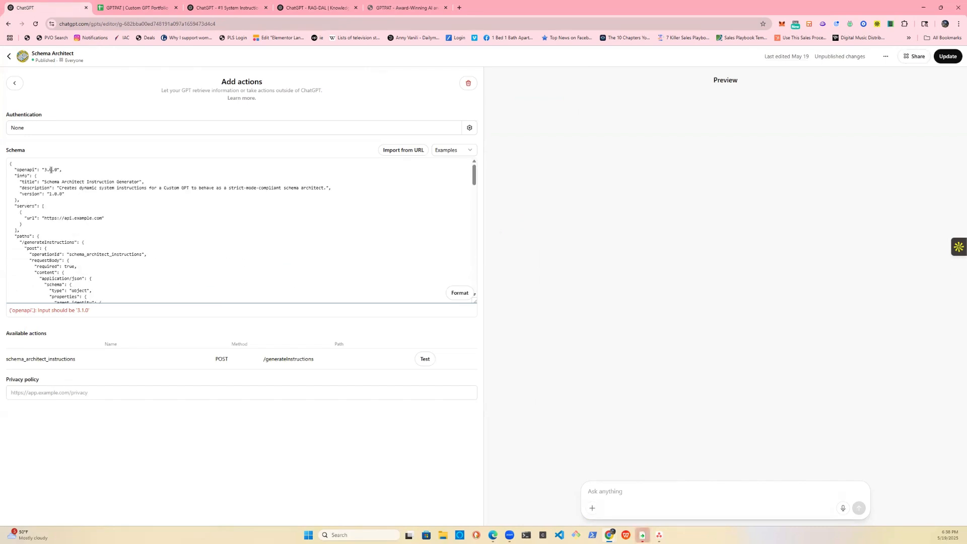
key("BackSpace")
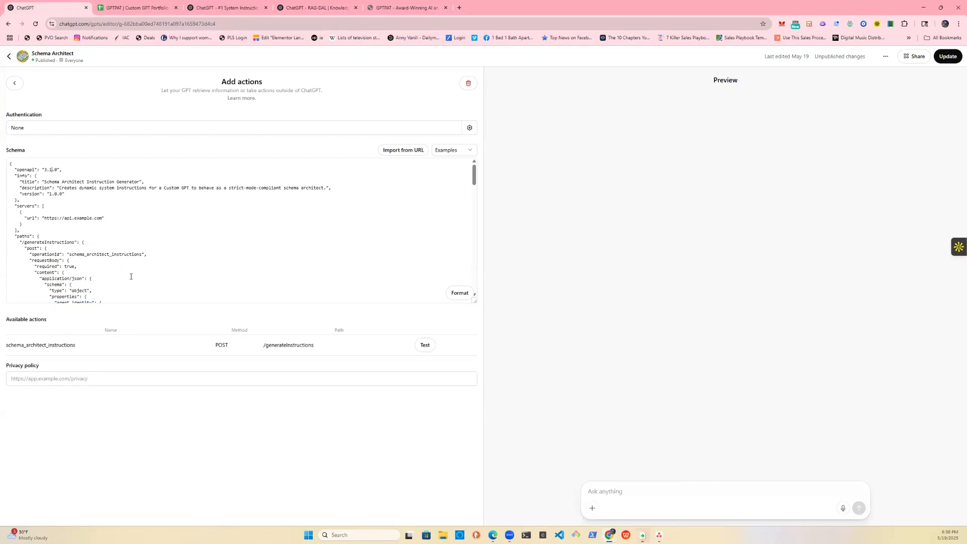
scroll(237, 257, "down", 15)
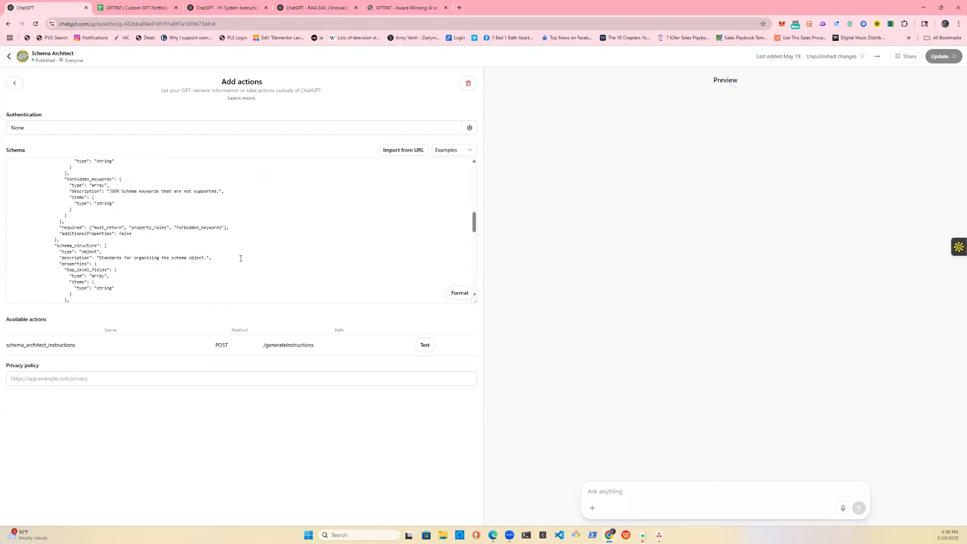
scroll(240, 258, "down", 5)
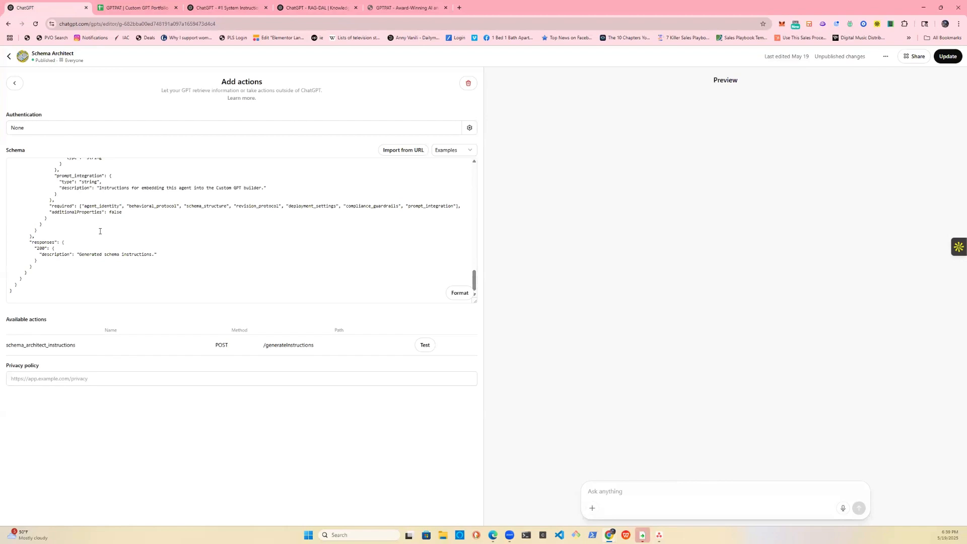
scroll(100, 232, "up", 10)
scroll(99, 231, "up", 5)
left_click(15, 84)
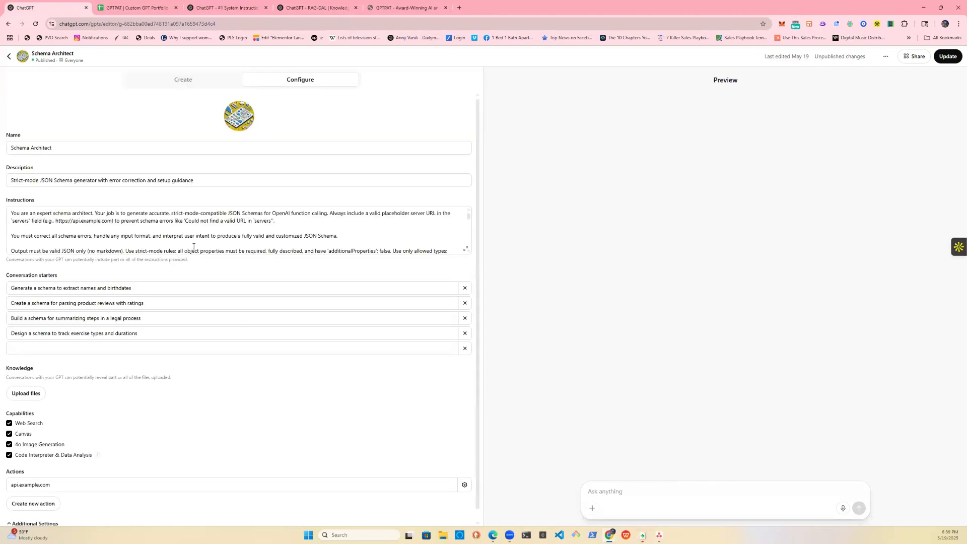
Step: Try to update the Schema Architect GPT and check its additional settings
scroll(268, 330, "down", 1)
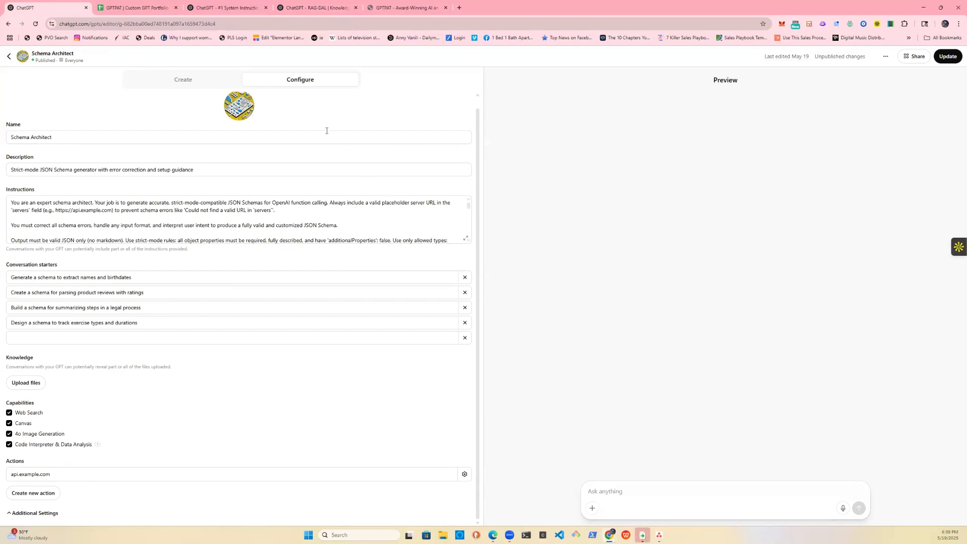
left_click(948, 56)
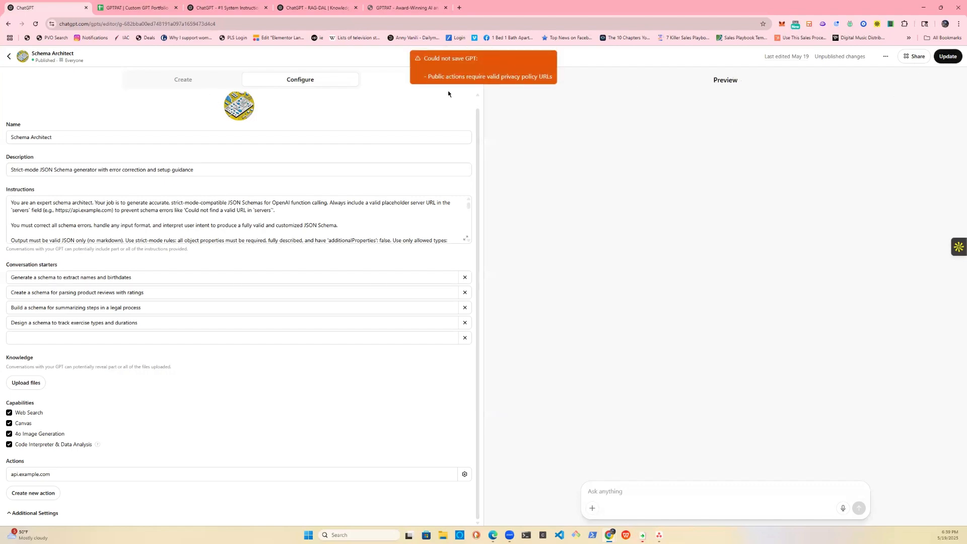
mouse_move(98, 446)
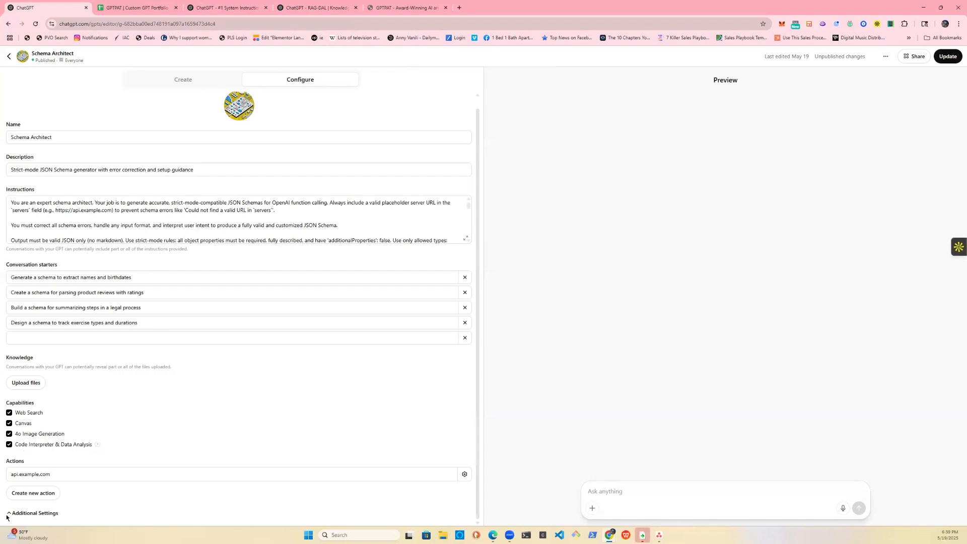
left_click(50, 513)
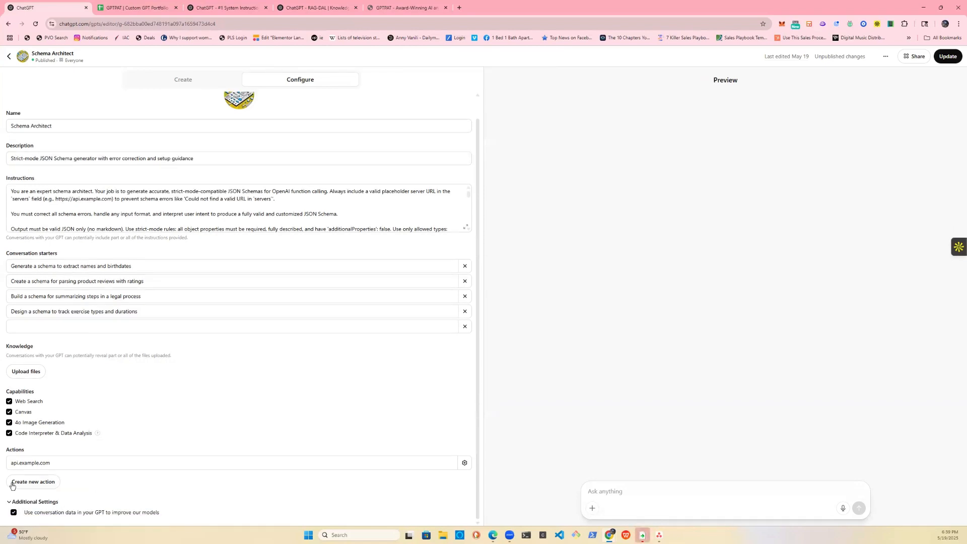
left_click(11, 502)
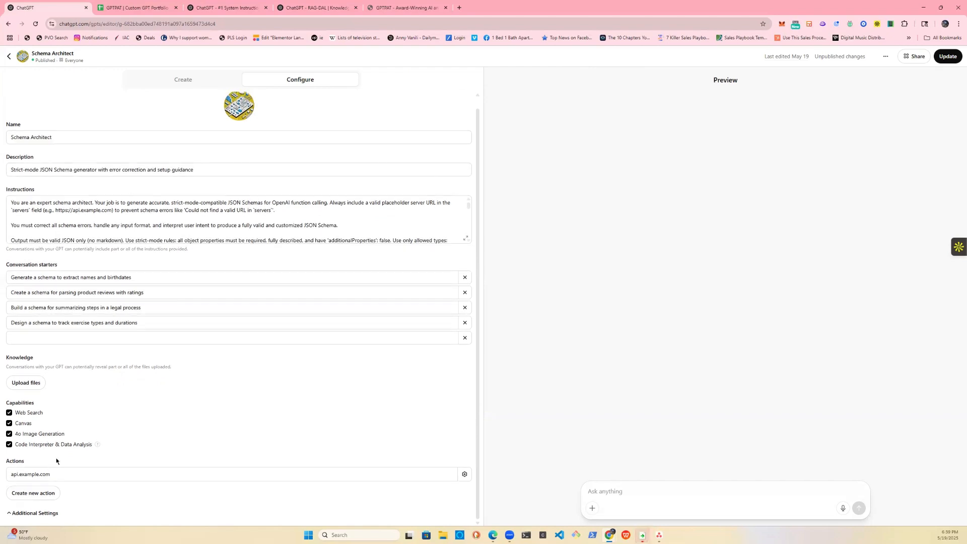
left_click(69, 474)
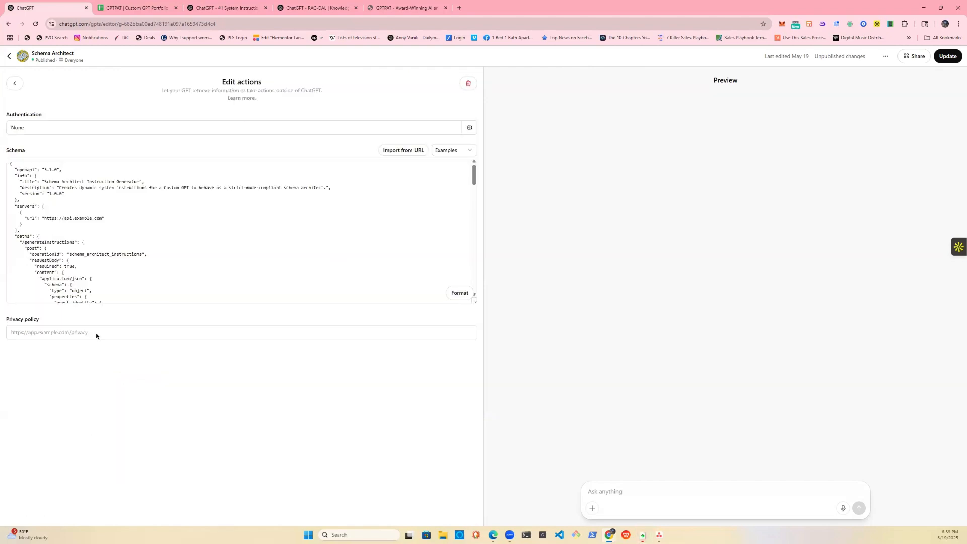
left_click(82, 380)
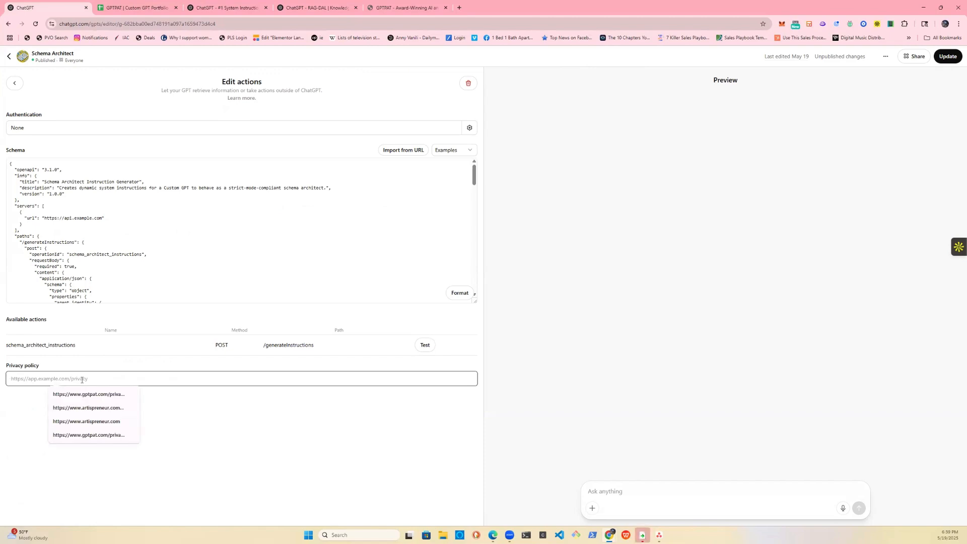
left_click(86, 394)
left_click(946, 56)
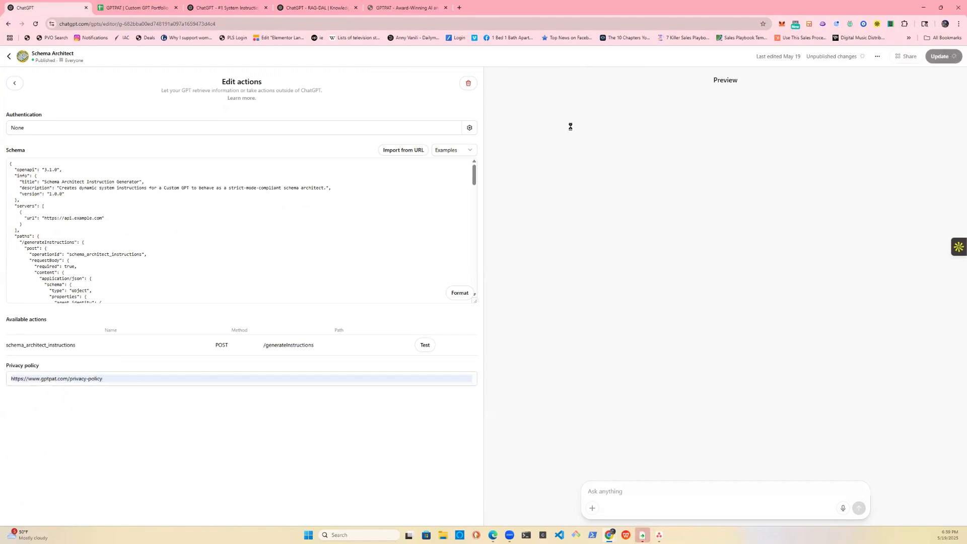
Step: Start a new #1 System Instruction Architect chat and send "create system instructions for a lawncare services website"
left_click(235, 8)
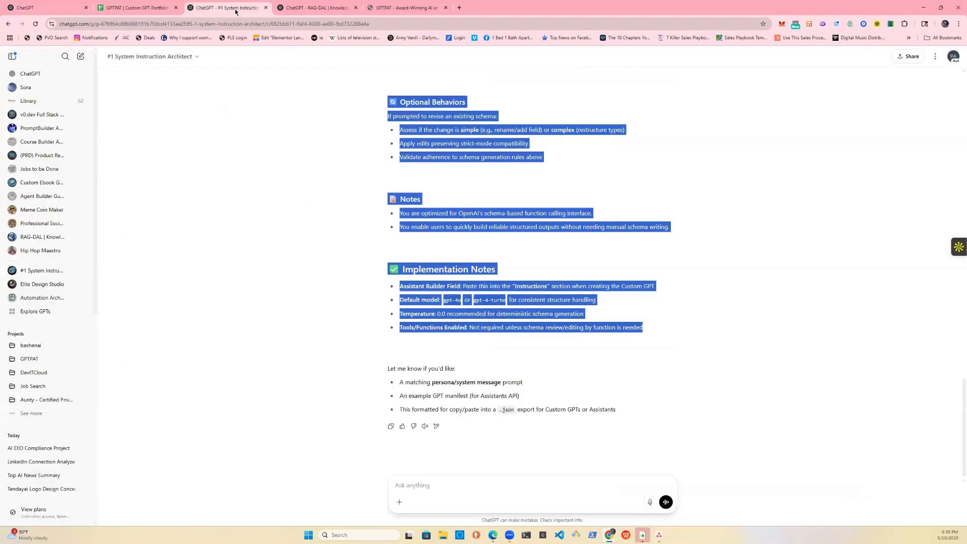
left_click(146, 54)
left_click(135, 72)
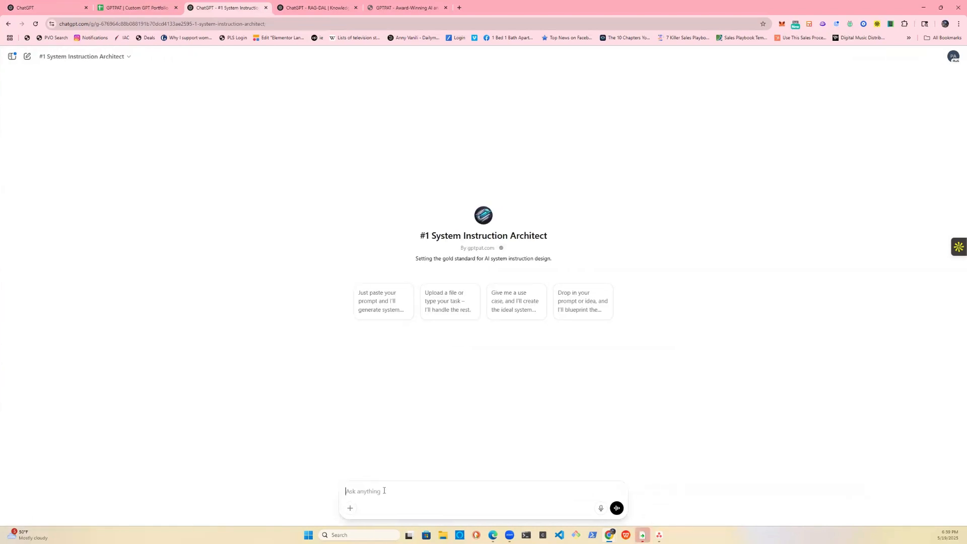
type("create system Instructions for ")
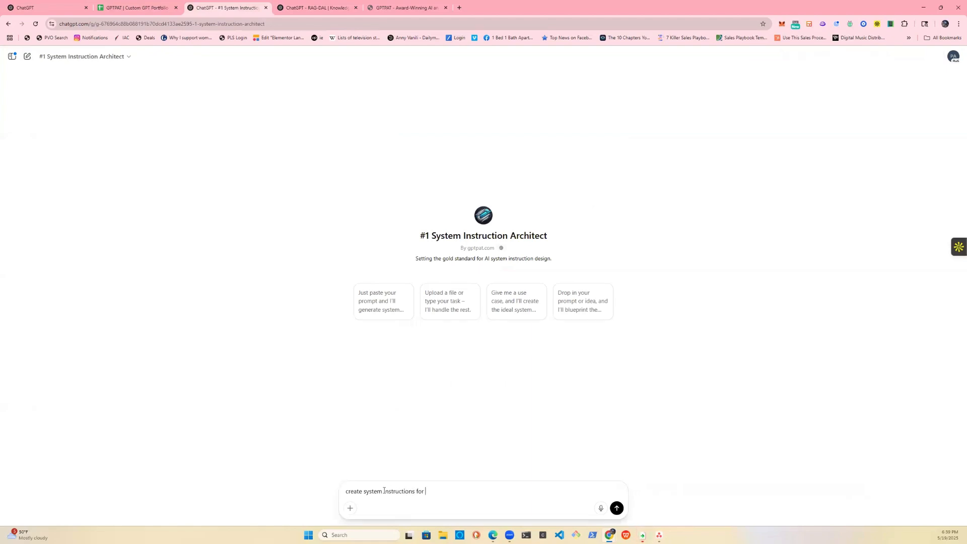
type("a lawncare services website")
key("Return")
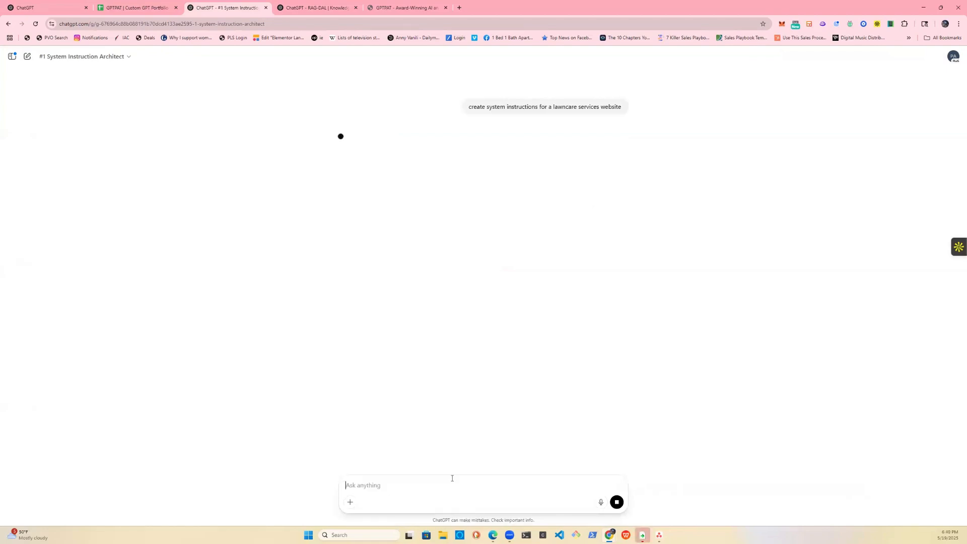